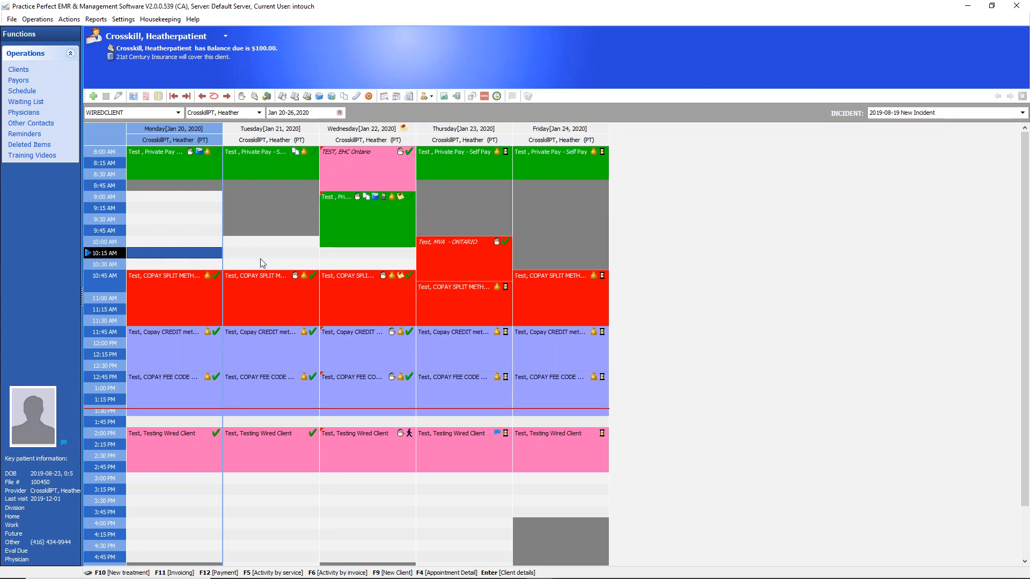
left_click(357, 260)
left_click(271, 255)
left_click(181, 252)
left_click(316, 256)
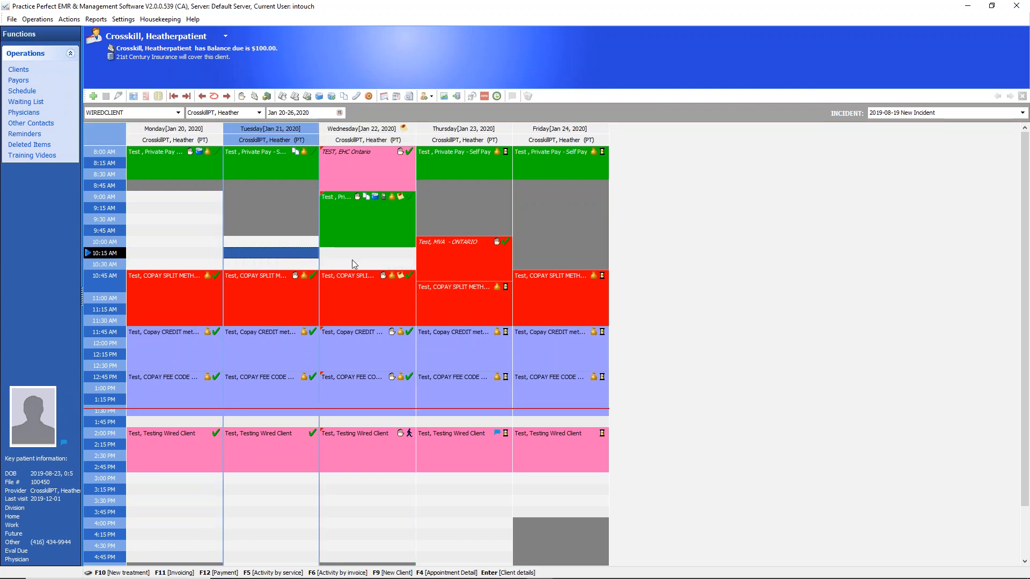
left_click(351, 264)
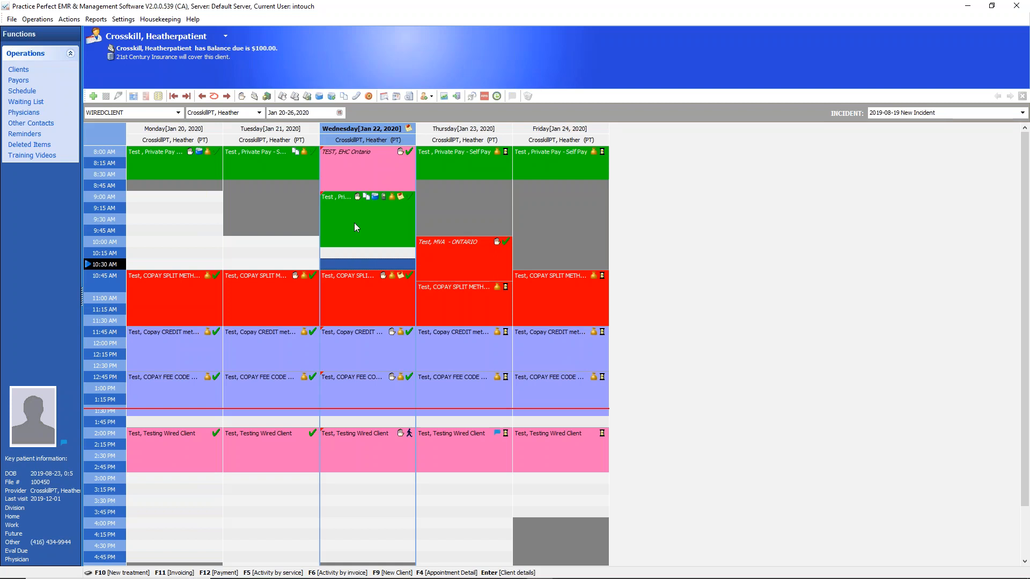
Select Wednesday's 10:45 AM copay split appointment and review the client's copay, balance and insurance coverage alerts.
left_click(354, 210)
left_click(358, 292)
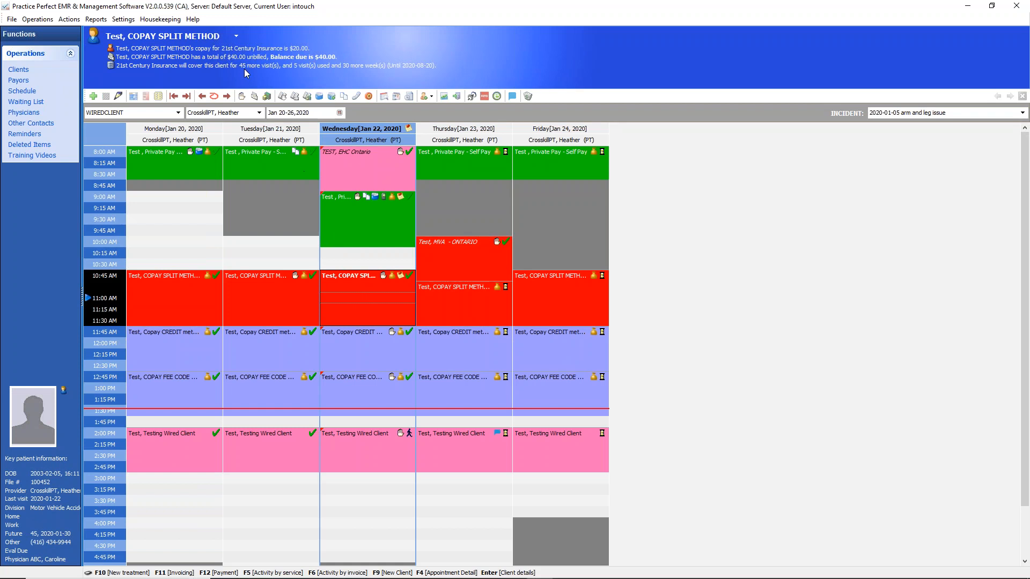
left_click(236, 59)
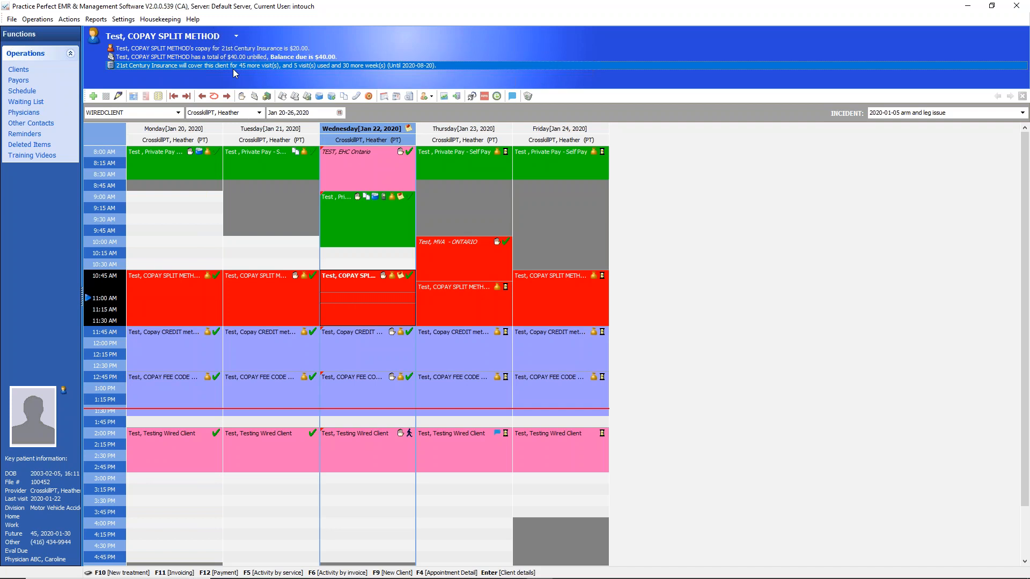
Open the detail record of the ** EHC Canada payor from the list of payors.
left_click(20, 81)
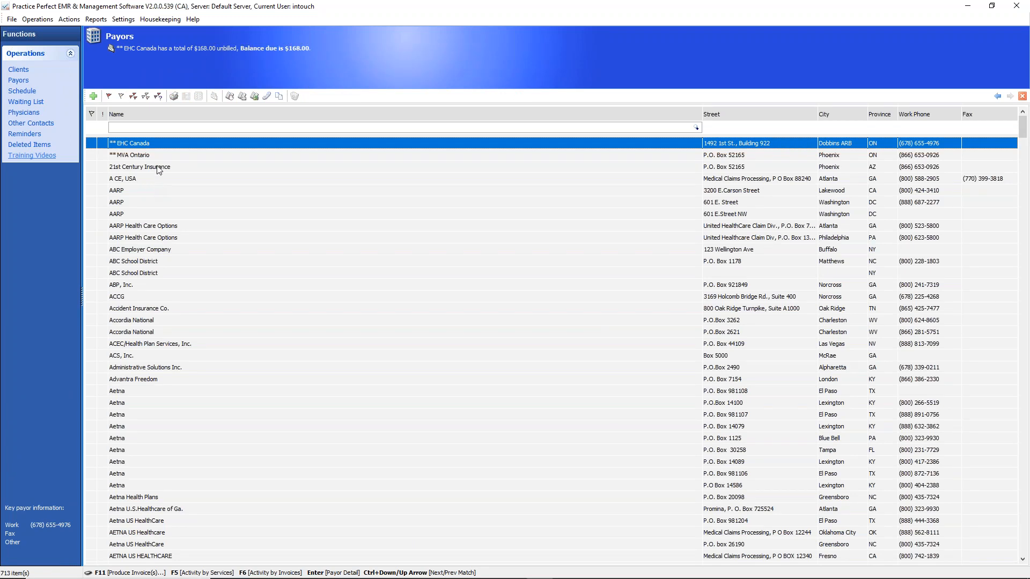
double_click(150, 146)
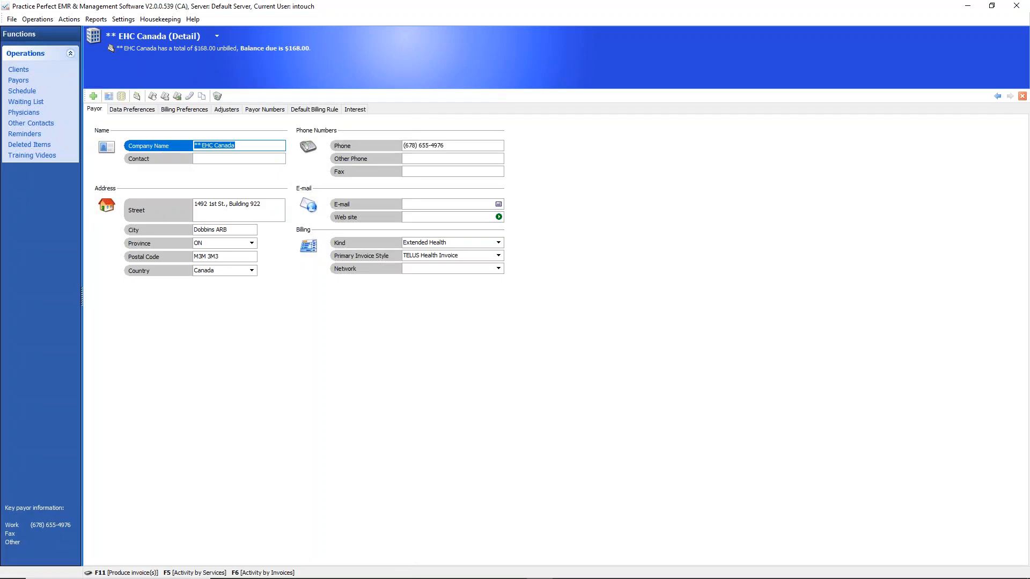
mouse_move(530, 236)
left_mouse_down()
mouse_move(486, 224)
mouse_move(338, 225)
mouse_move(384, 299)
mouse_move(538, 226)
left_mouse_up()
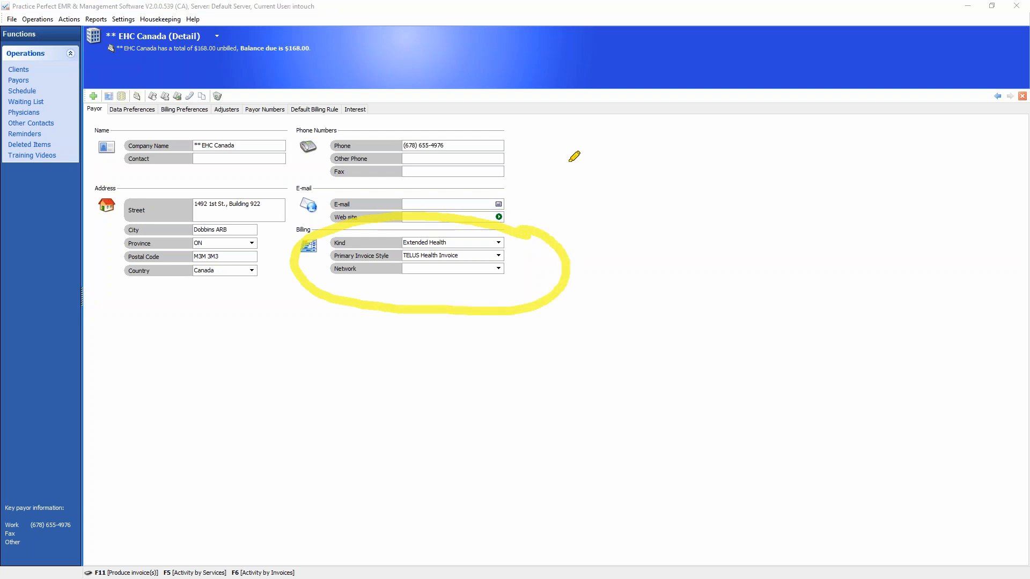
left_click_drag(570, 158, 530, 230)
left_click_drag(523, 185, 533, 232)
left_click_drag(533, 232, 602, 203)
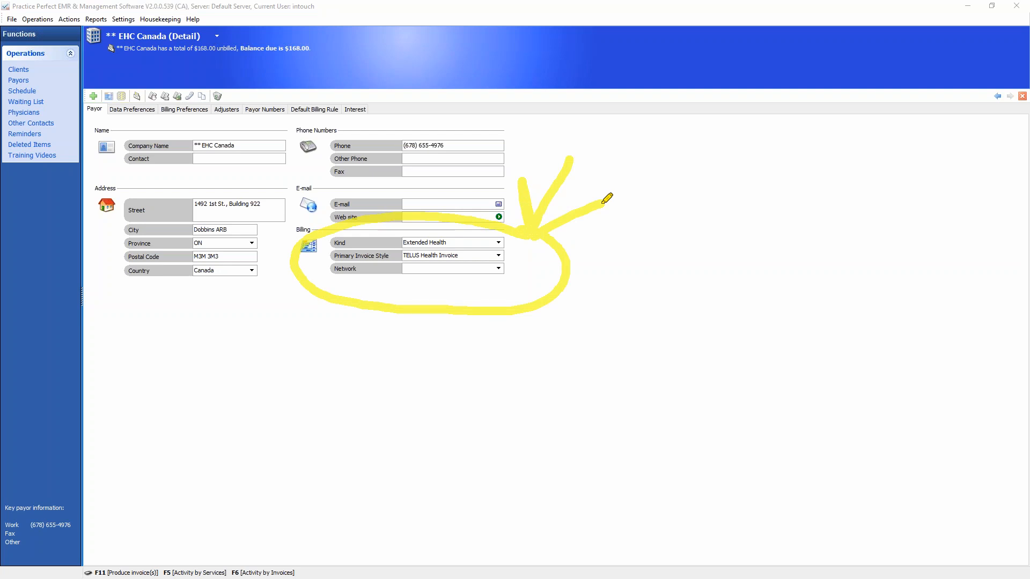
mouse_move(457, 235)
left_mouse_down()
mouse_move(394, 237)
mouse_move(458, 234)
left_mouse_up()
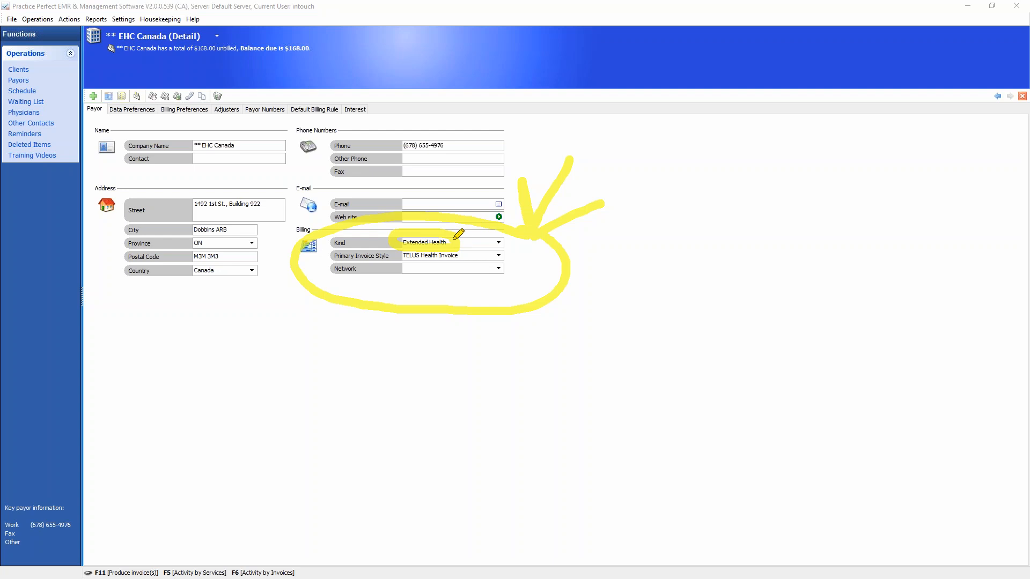
mouse_move(414, 238)
left_mouse_down()
mouse_move(414, 260)
mouse_move(481, 258)
mouse_move(458, 242)
left_mouse_up()
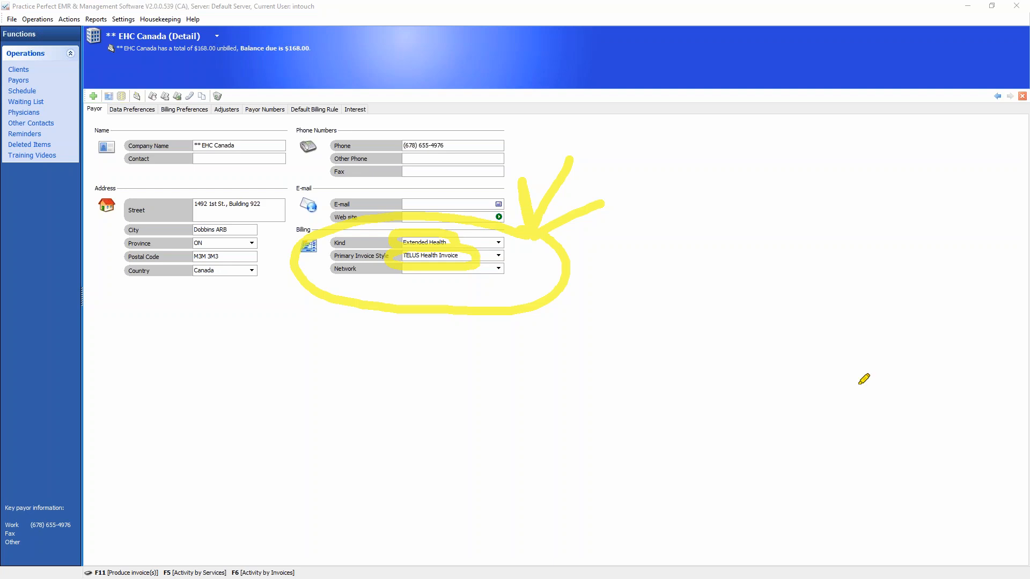
key("Escape")
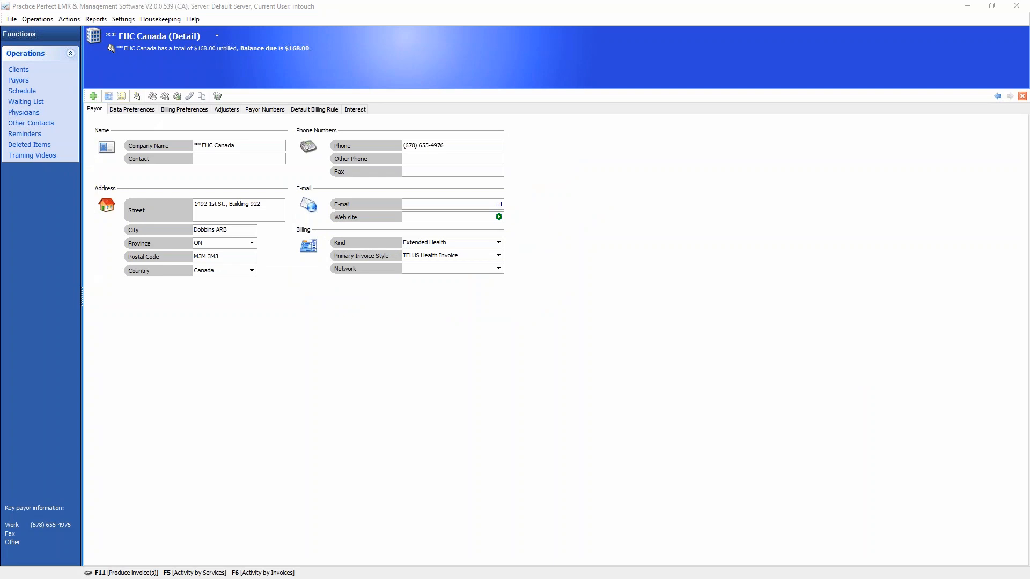
Examine the primary invoice styles available in the EHC Canada payor's billing details.
left_click(499, 255)
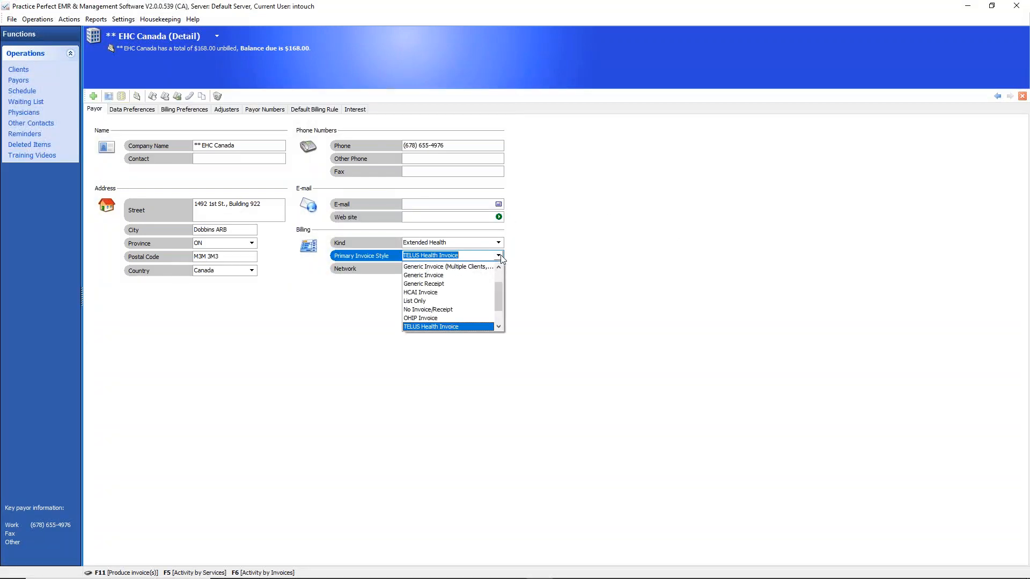
left_click_drag(501, 292, 511, 304)
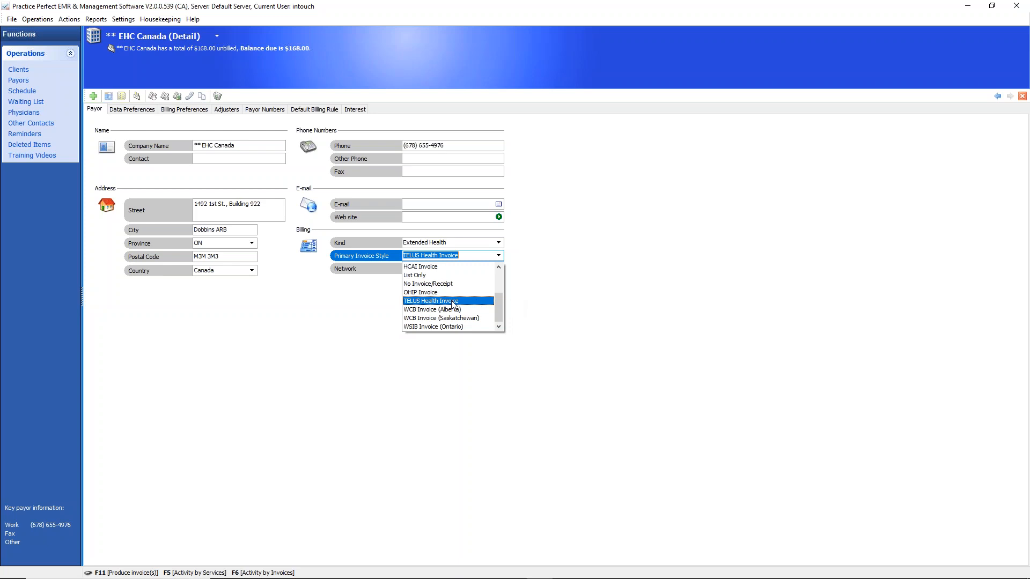
left_click(467, 256)
left_click(499, 256)
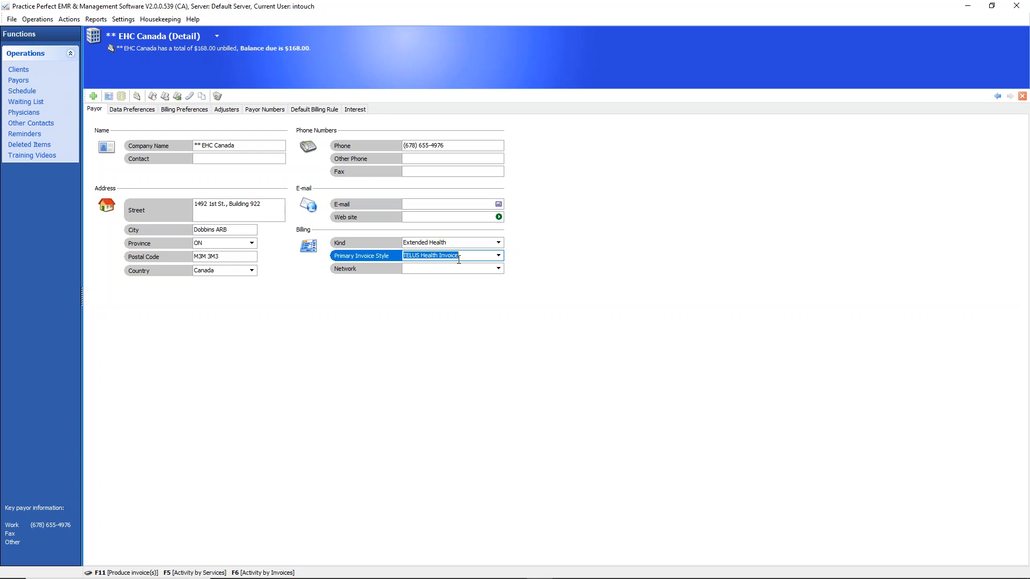
left_click_drag(472, 257, 398, 256)
Change EHC Canada's primary invoice style to HCAI Invoice and then to Generic Invoice.
left_click(500, 257)
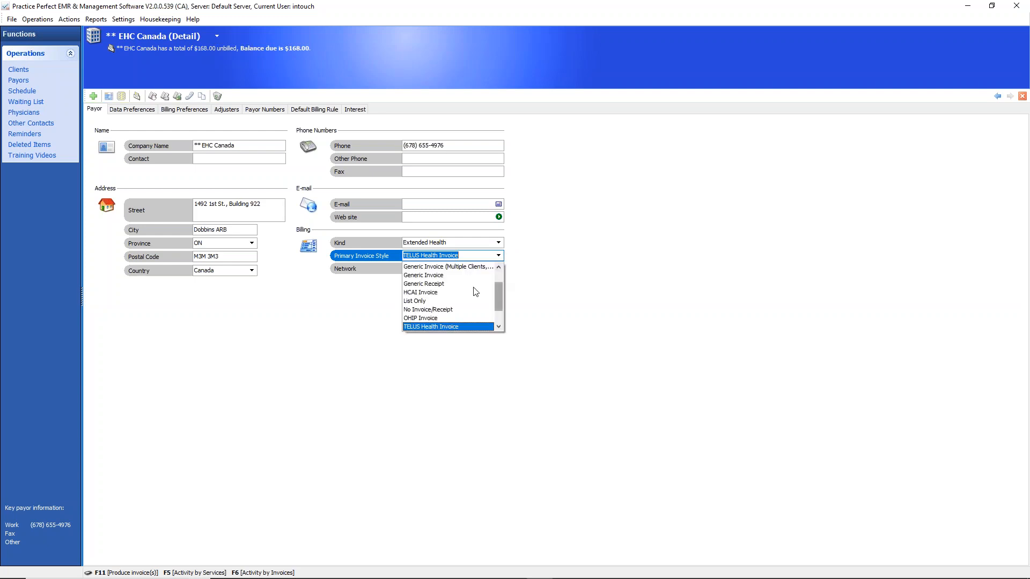
left_click(432, 292)
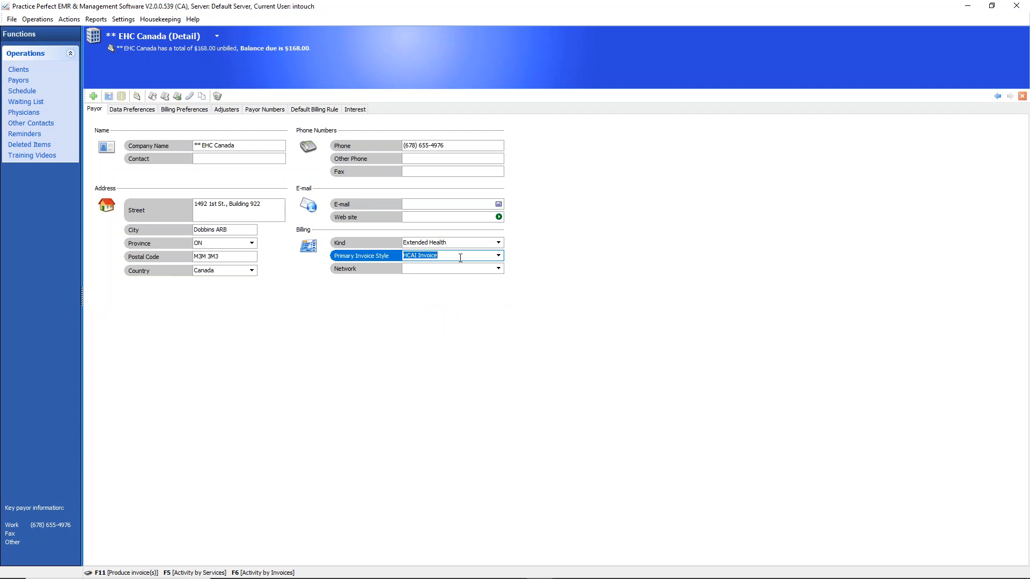
left_click(499, 256)
left_click(498, 256)
left_click(499, 255)
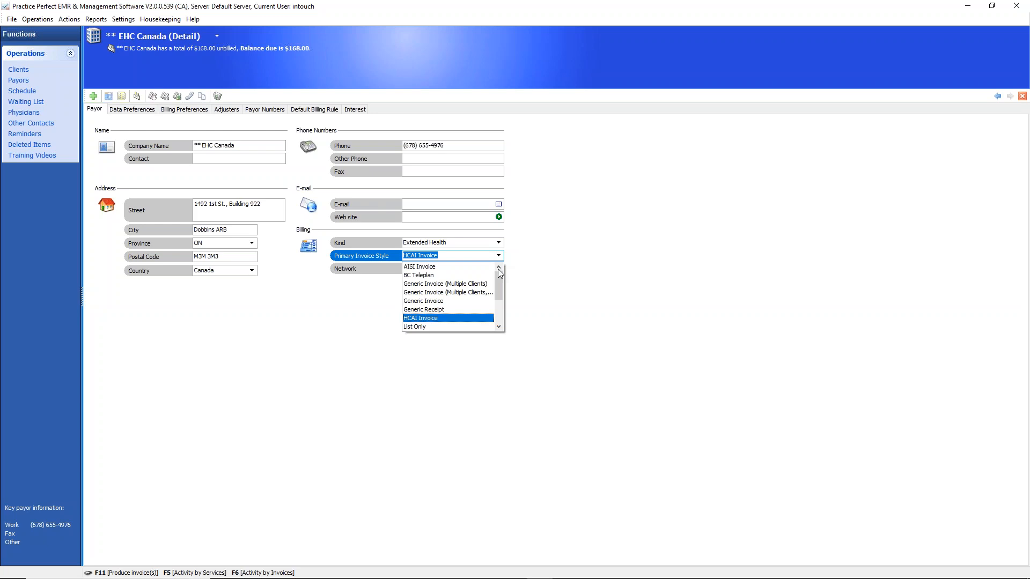
left_click(423, 301)
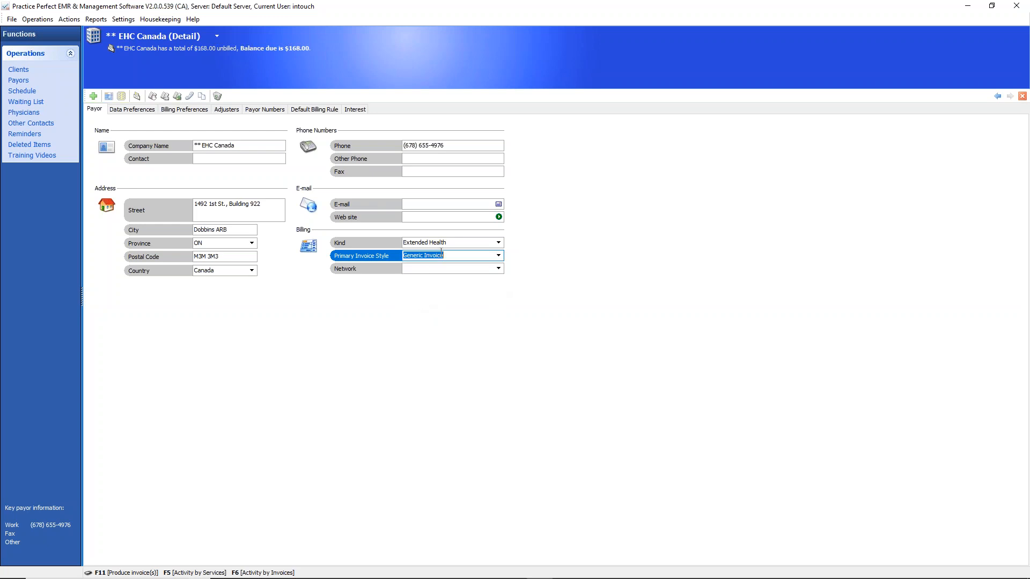
Look through the available invoice styles and set EHC Canada's primary invoice style to TELUS Health Invoice.
left_click(499, 256)
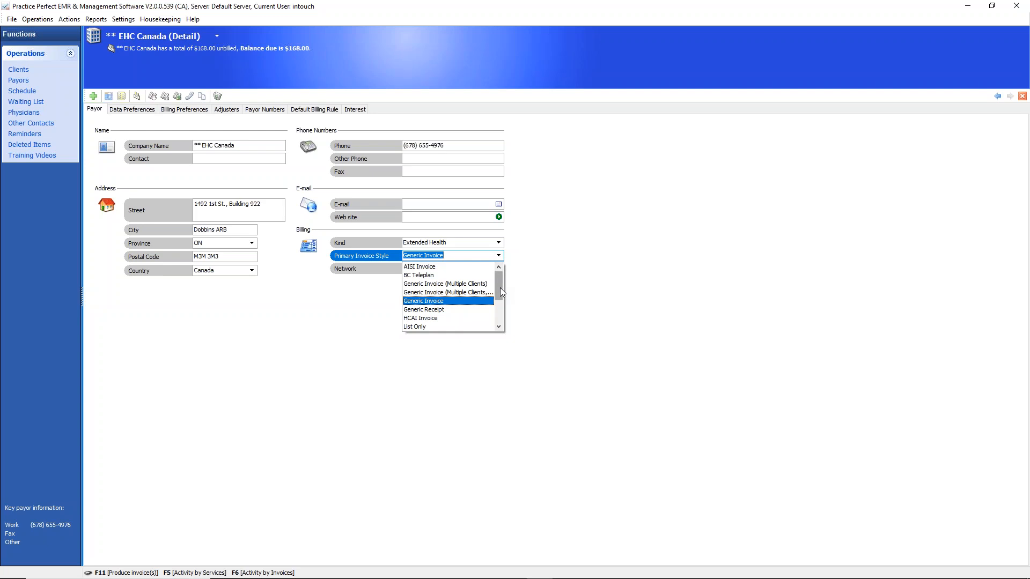
scroll(500, 287, "down", 2)
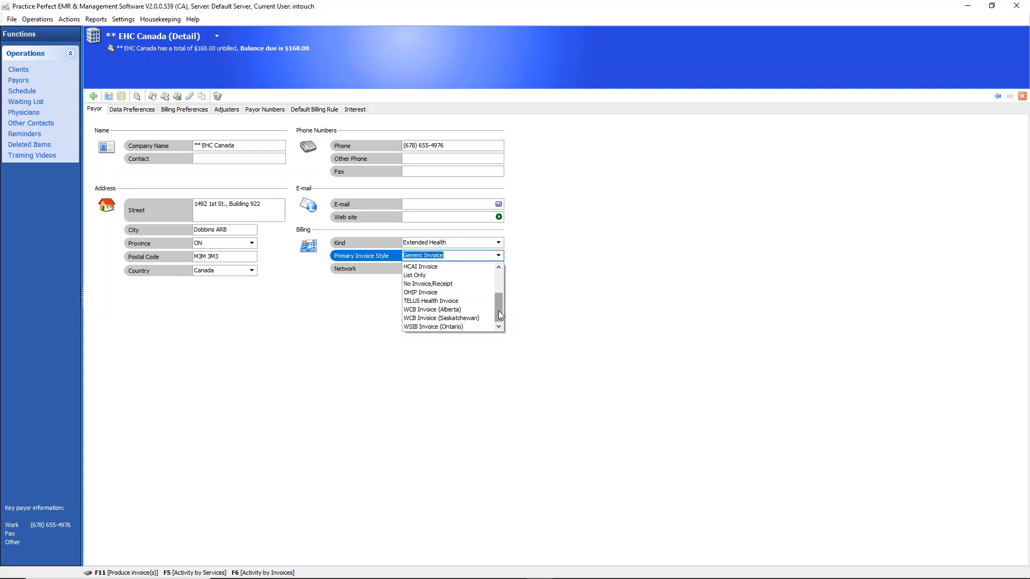
left_click_drag(498, 308, 494, 289)
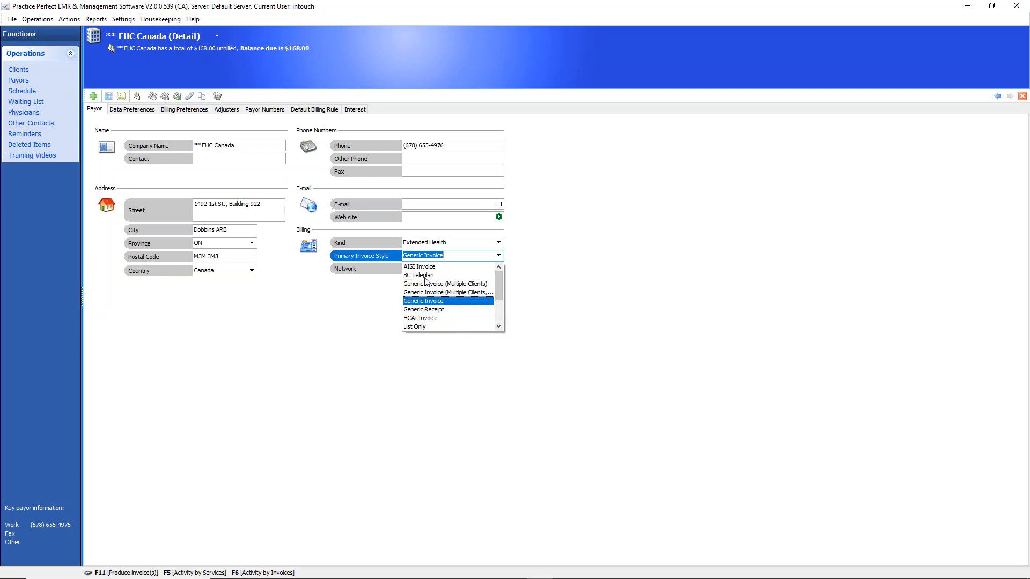
left_click(453, 258)
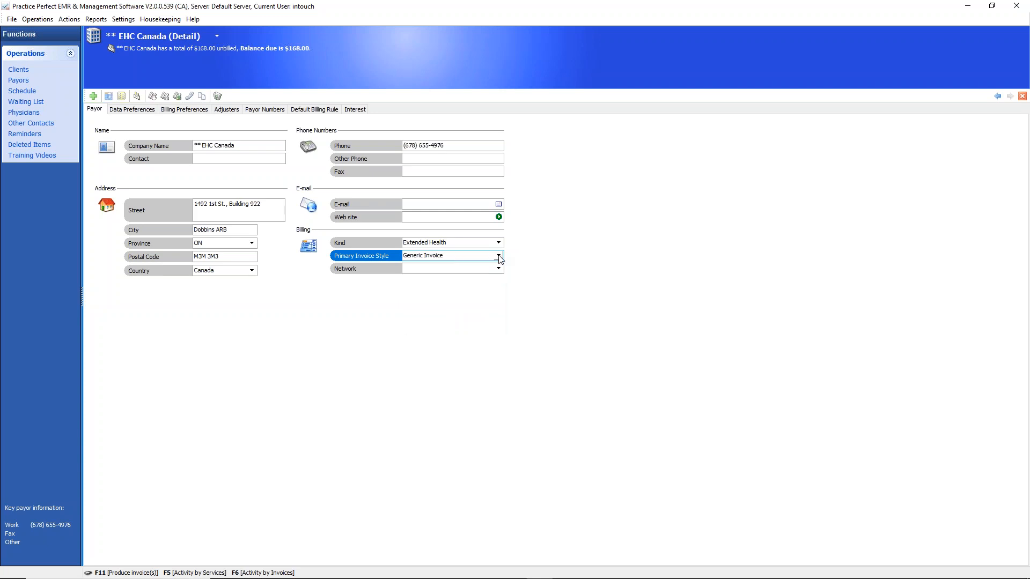
left_click(498, 256)
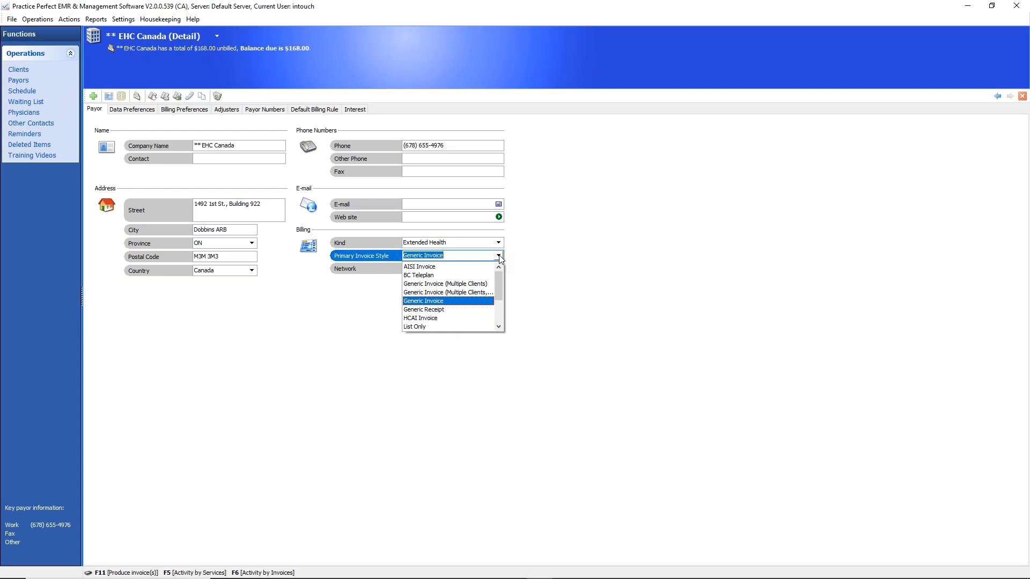
left_click_drag(496, 286, 499, 308)
left_click(445, 310)
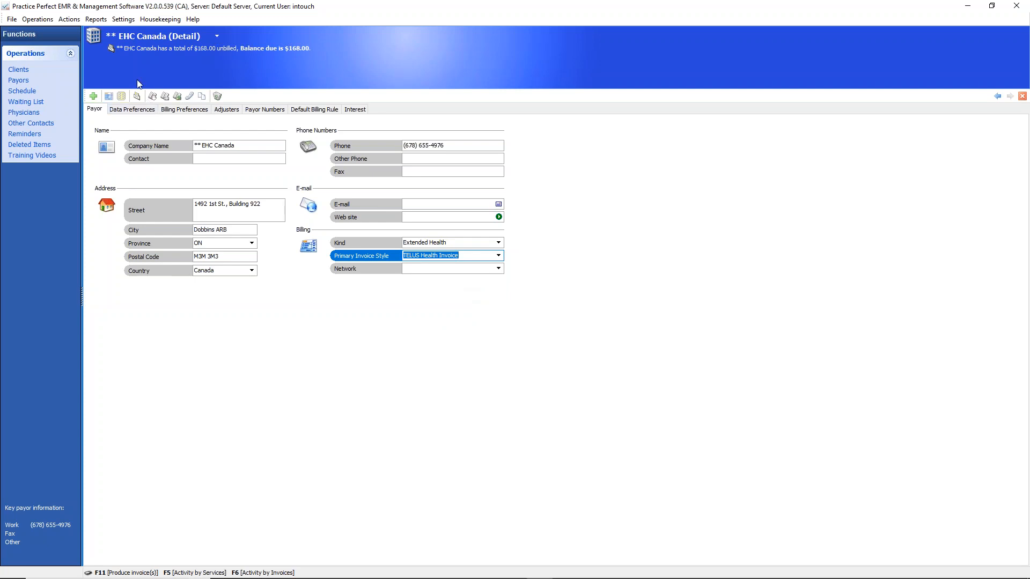
Review the fee types and codes in the TELUS Health Invoice Settings, and close the settings without saving.
left_click(124, 20)
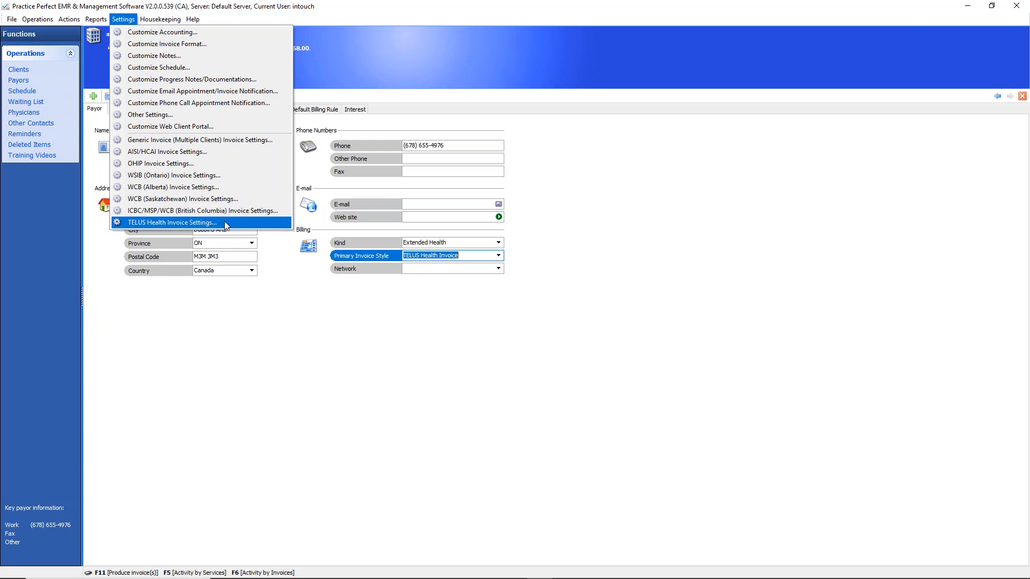
left_click(197, 223)
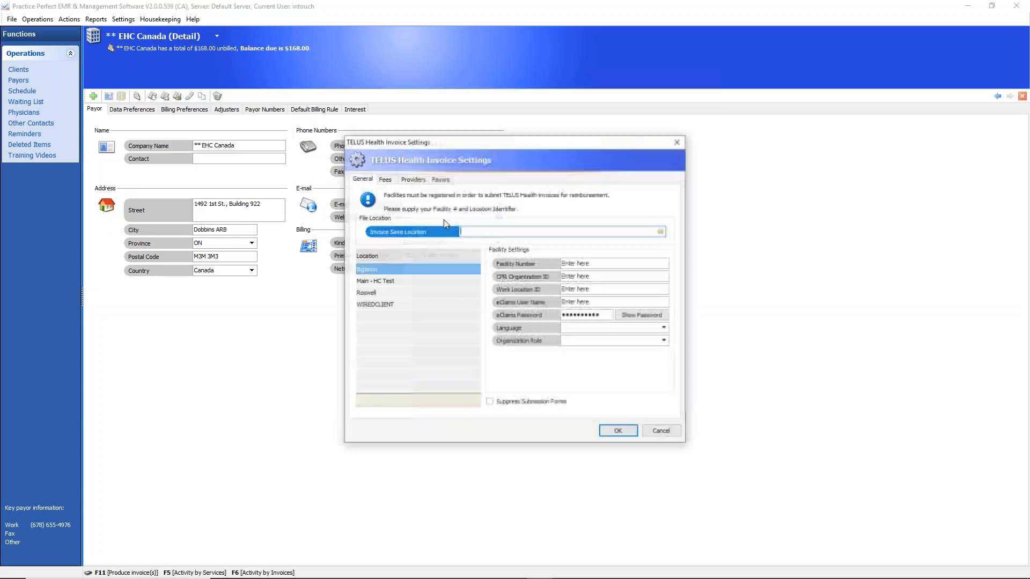
left_click(383, 180)
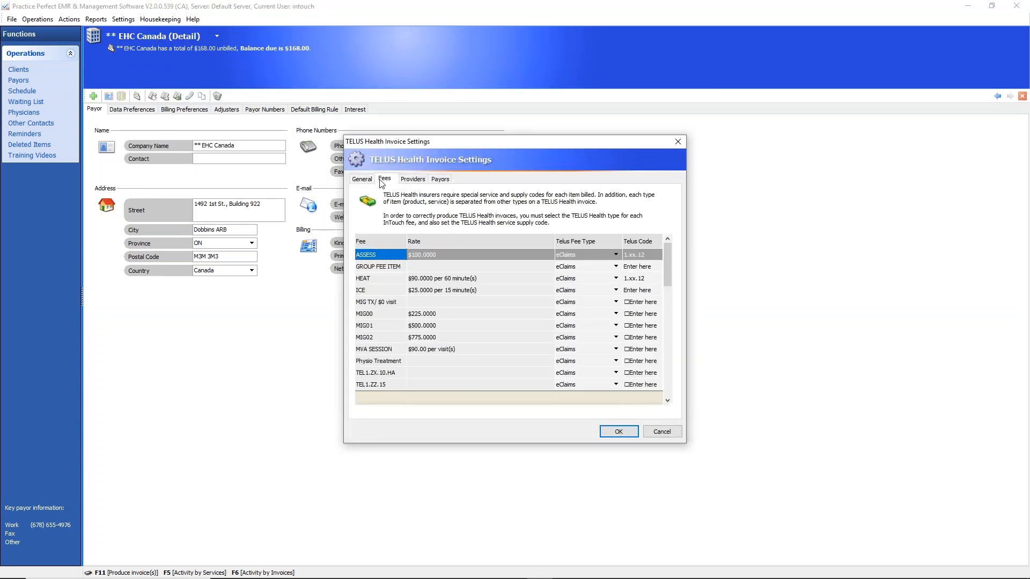
left_click(661, 432)
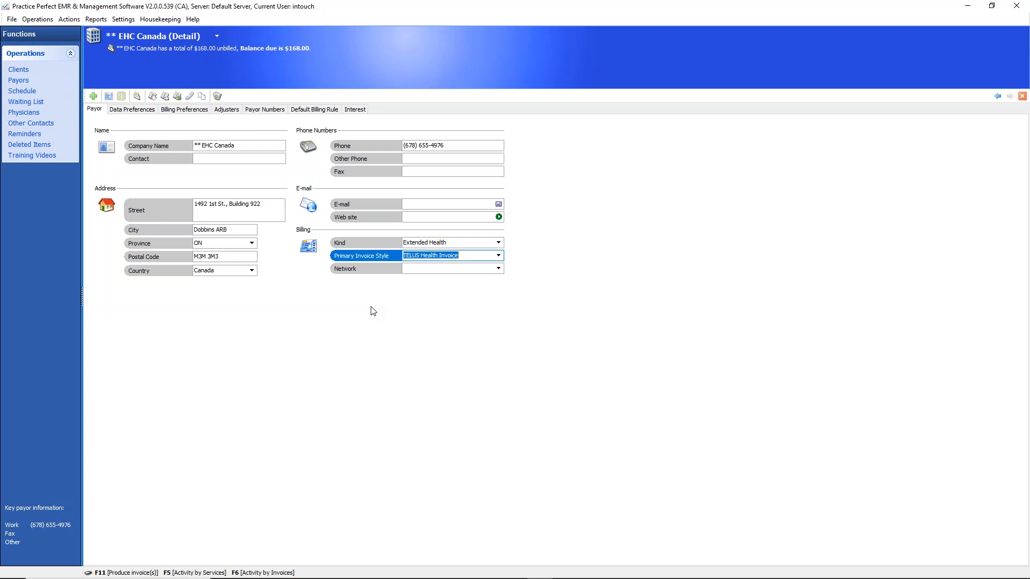
Return from the EHC Canada record to the list of all payors.
left_click(19, 80)
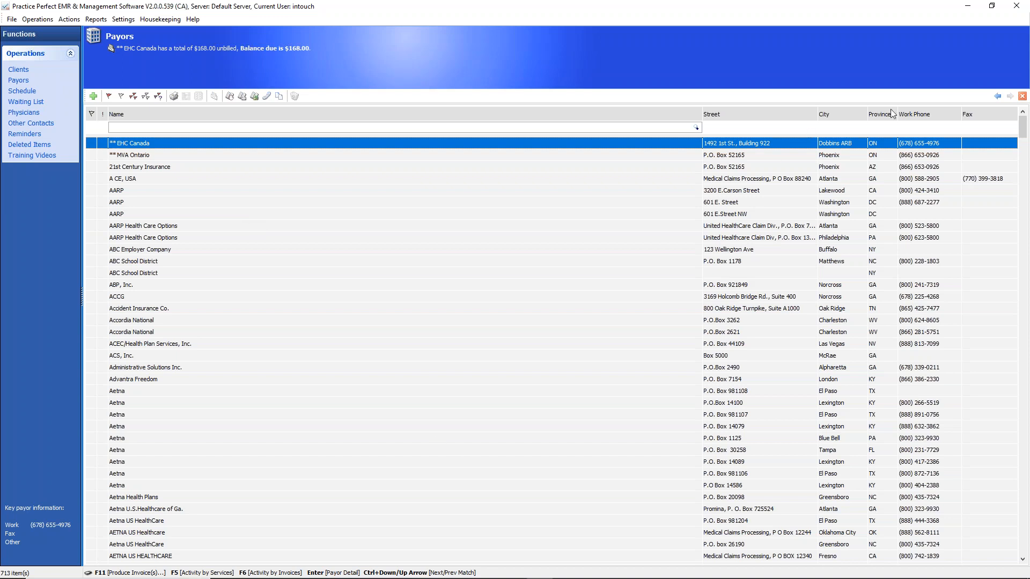
mouse_move(1026, 134)
left_mouse_down()
mouse_move(1025, 196)
mouse_move(1024, 130)
left_mouse_up()
Flag the second AARP, the second AARP Health Care Options and the ABP, Inc. payors, and clear all flags.
left_click(92, 203)
left_click(91, 238)
left_click(88, 286)
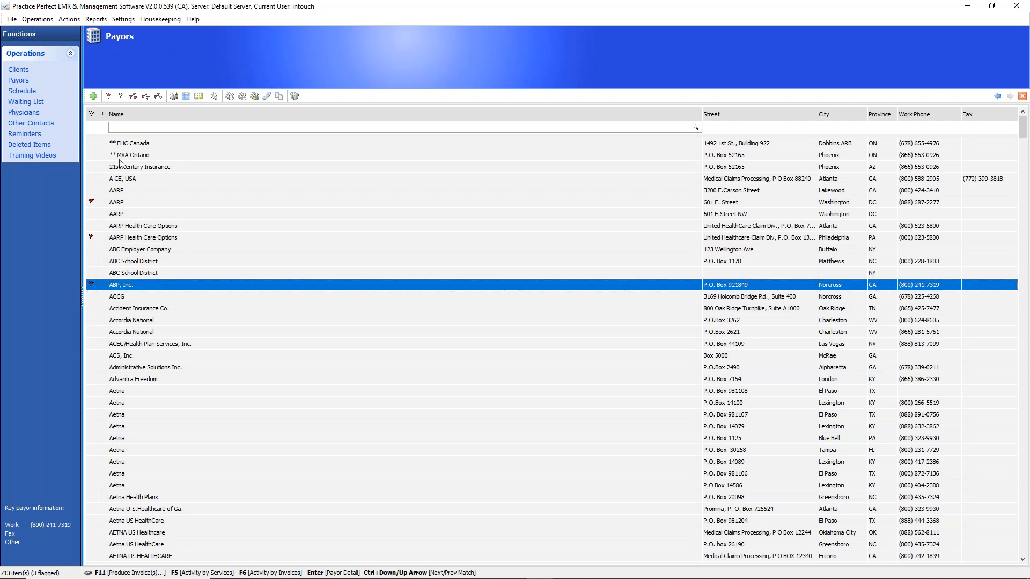
left_click(145, 98)
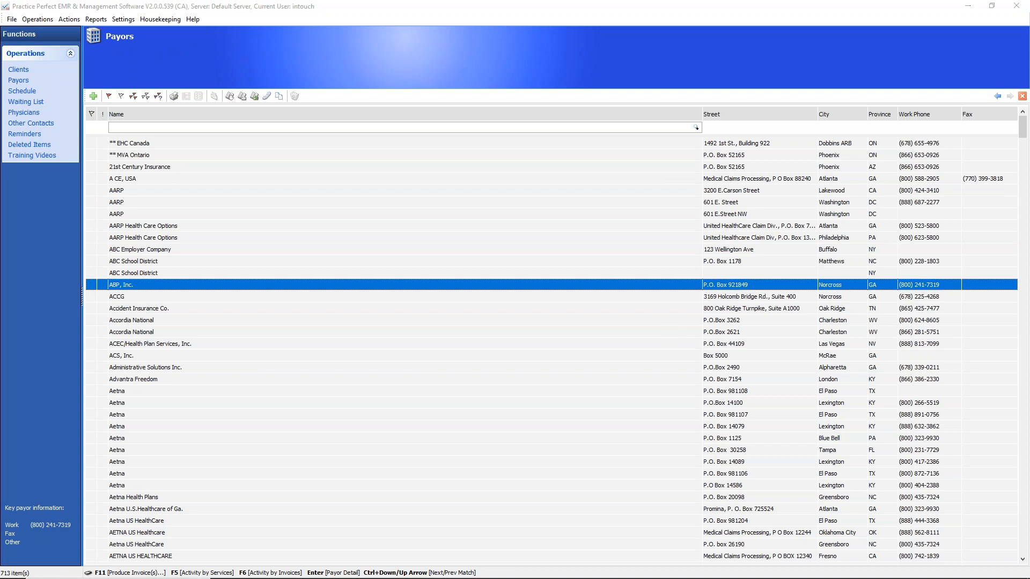
mouse_move(173, 90)
left_mouse_down()
mouse_move(142, 98)
mouse_move(172, 109)
mouse_move(163, 83)
mouse_move(172, 109)
mouse_move(152, 86)
left_mouse_up()
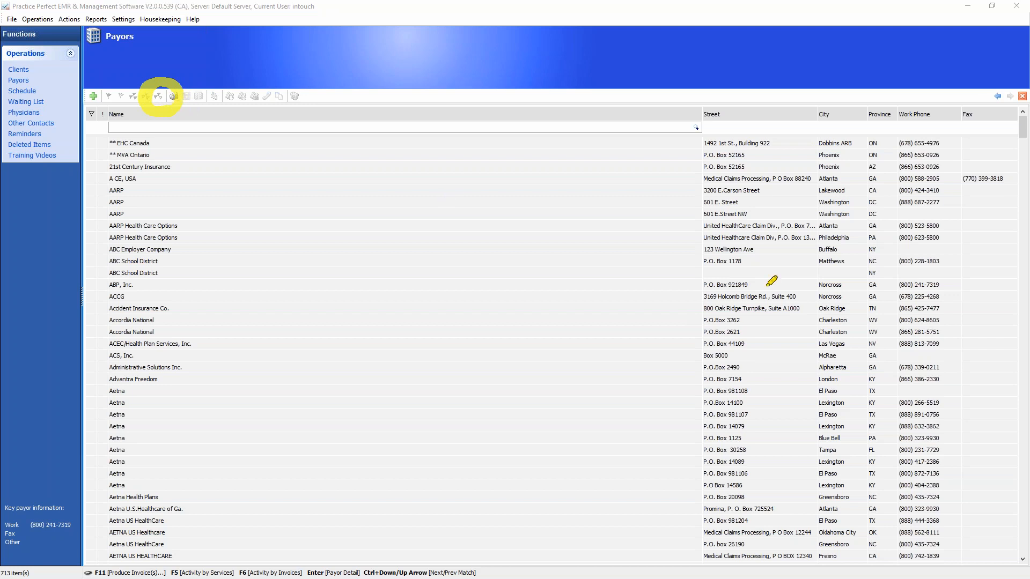
key("Escape")
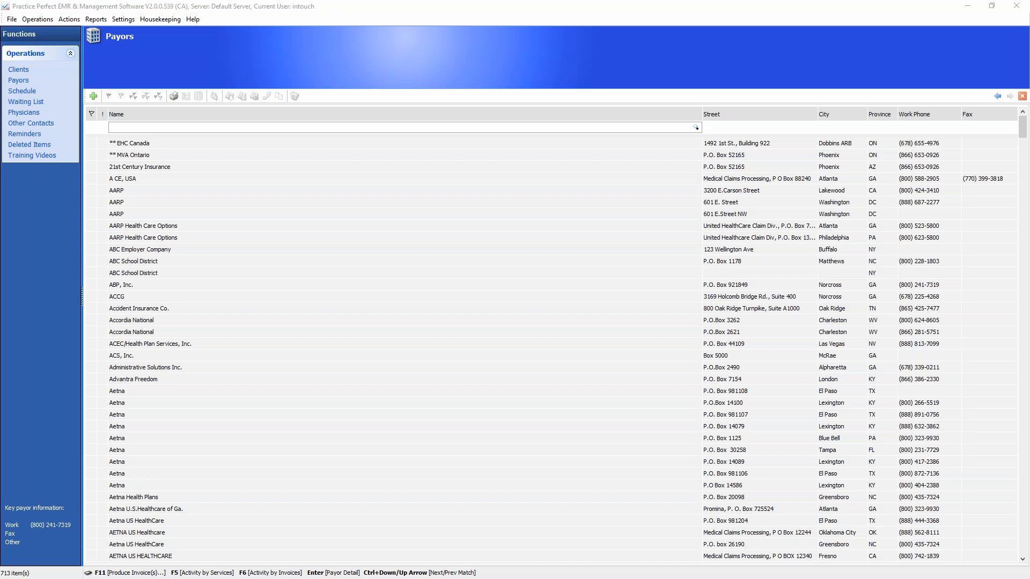
Look through the invoice style and kind choices for flagging payors, and cancel without flagging any.
left_click(158, 96)
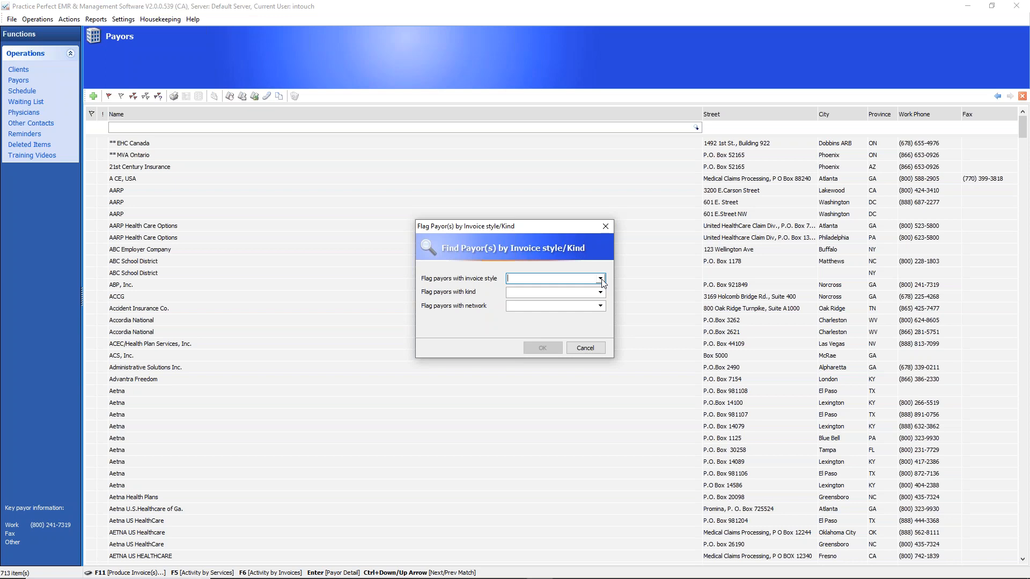
left_click(602, 279)
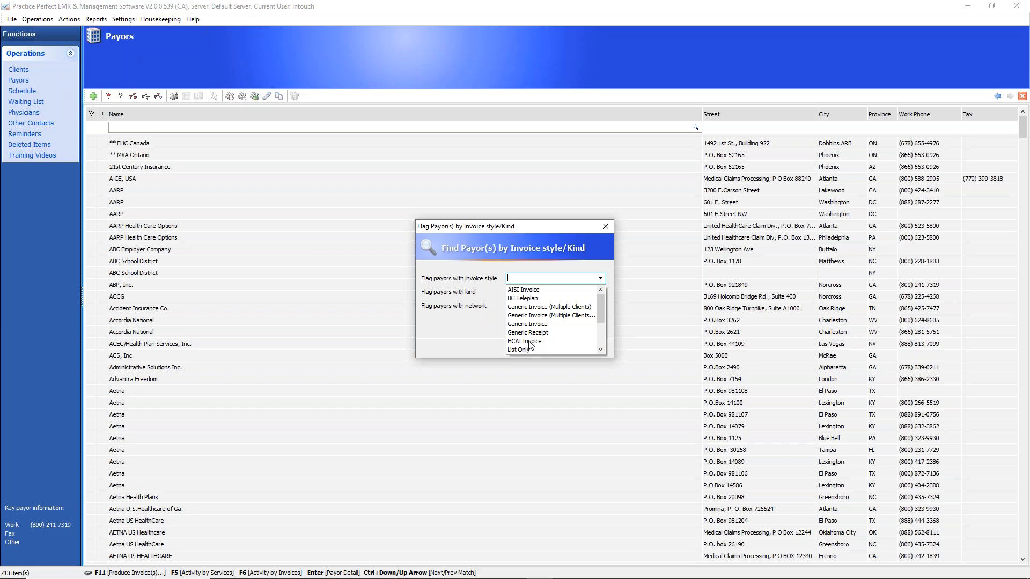
left_click(548, 278)
left_click(600, 292)
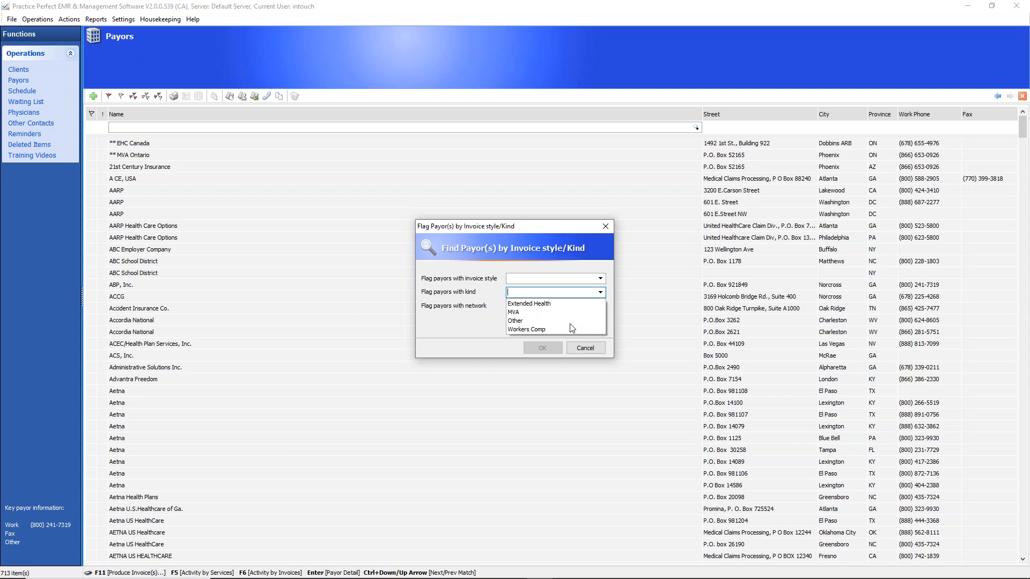
left_click(585, 349)
left_click(586, 348)
Open the MVA Ontario payor record and return to the list of all payors.
left_click(91, 155)
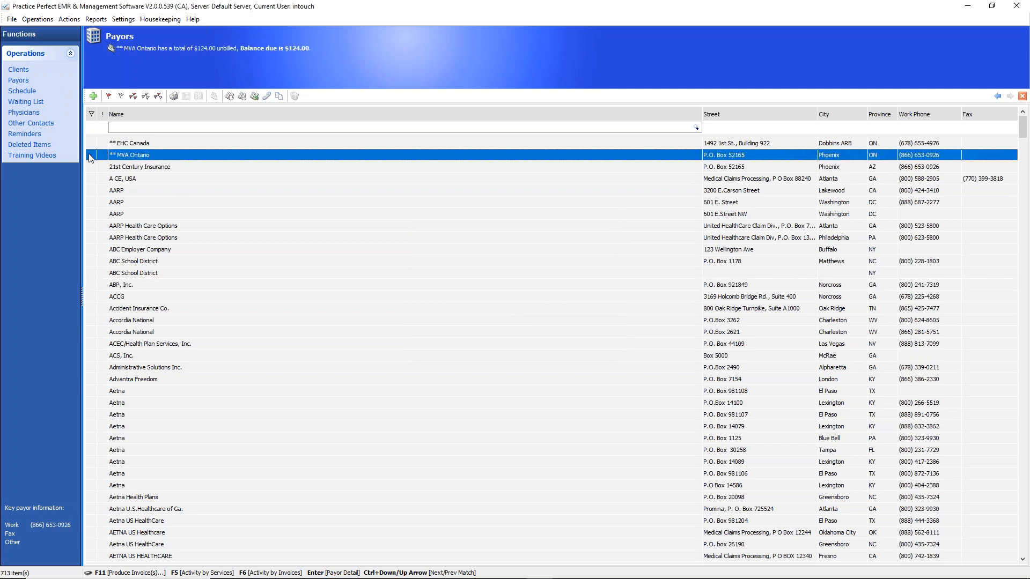
double_click(90, 154)
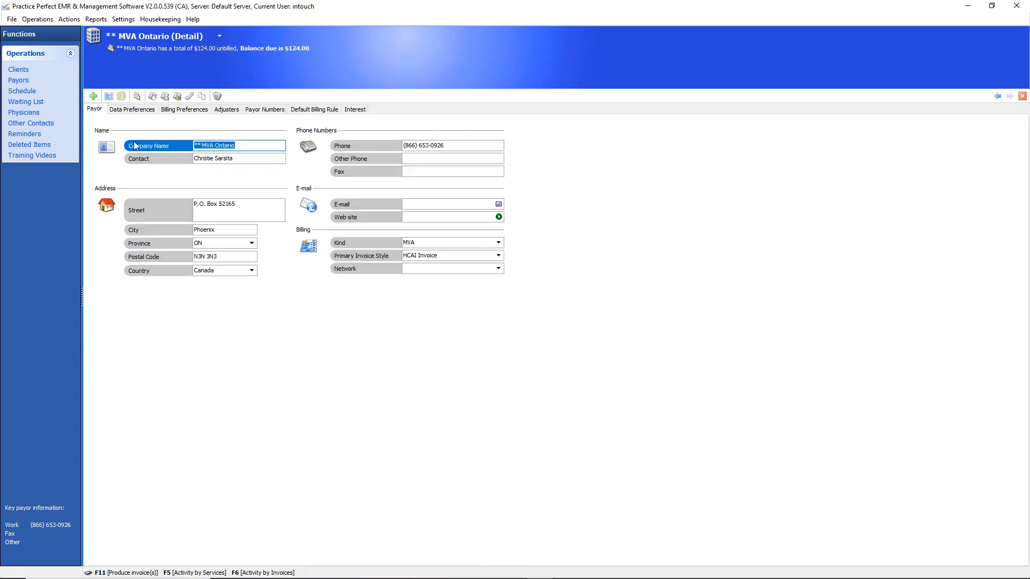
left_click(18, 79)
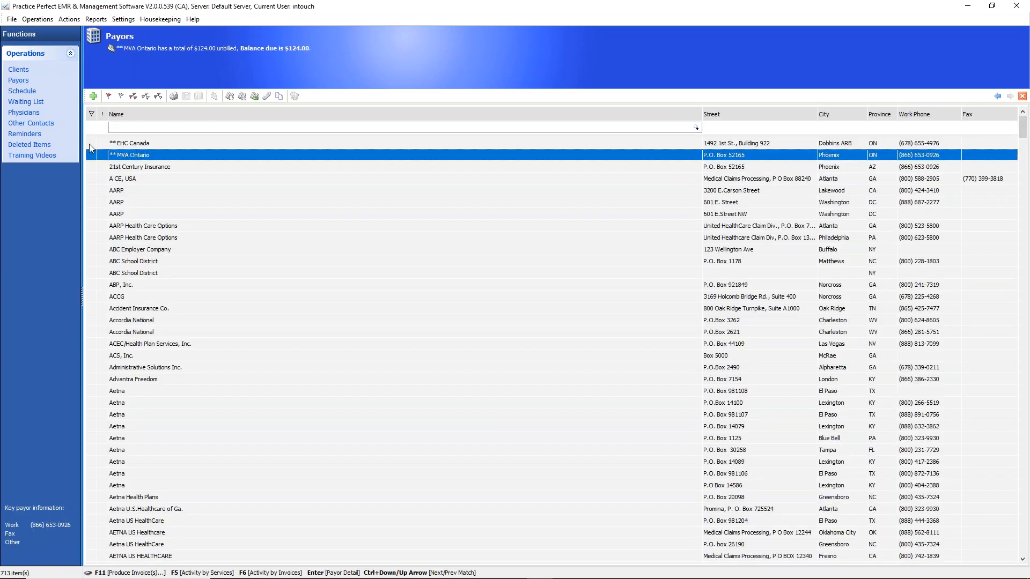
Flag EHC Canada in the payor list and open the options for producing its invoices.
left_click(138, 145)
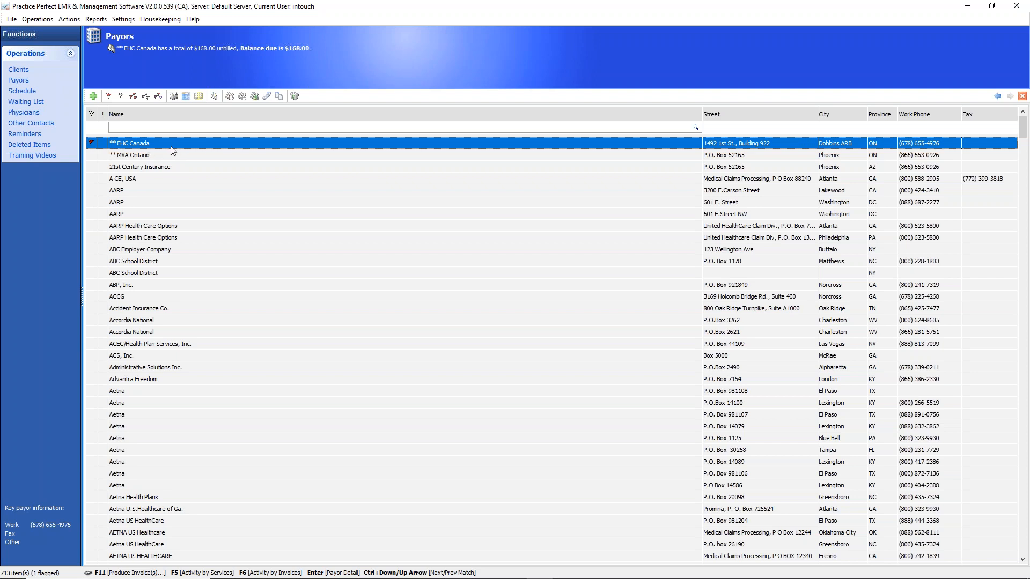
left_click(215, 96)
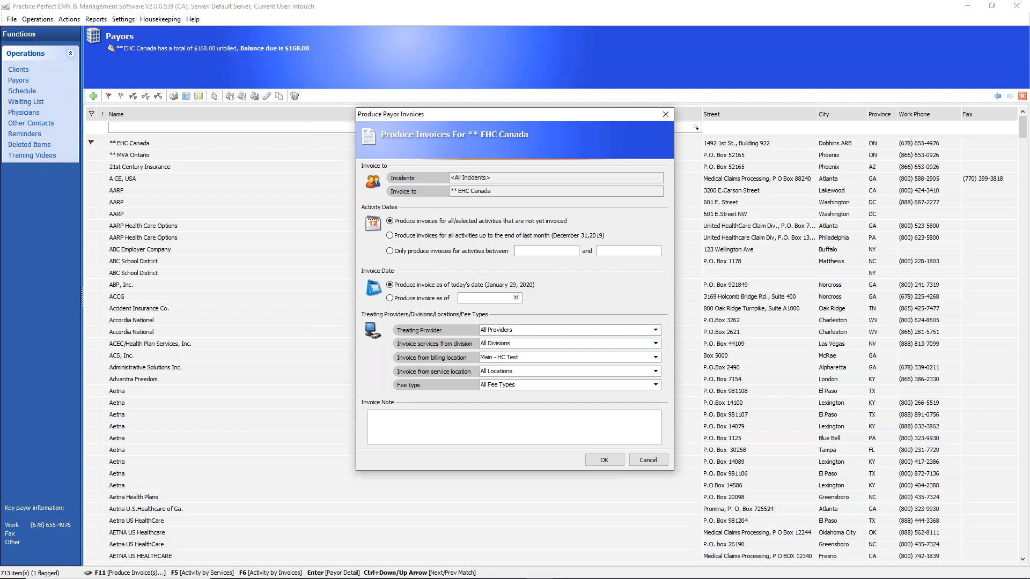
mouse_move(614, 216)
left_mouse_down()
mouse_move(496, 197)
mouse_move(327, 264)
left_mouse_up()
mouse_move(601, 293)
left_mouse_down()
mouse_move(643, 228)
mouse_move(612, 217)
left_mouse_up()
left_click_drag(432, 221, 509, 221)
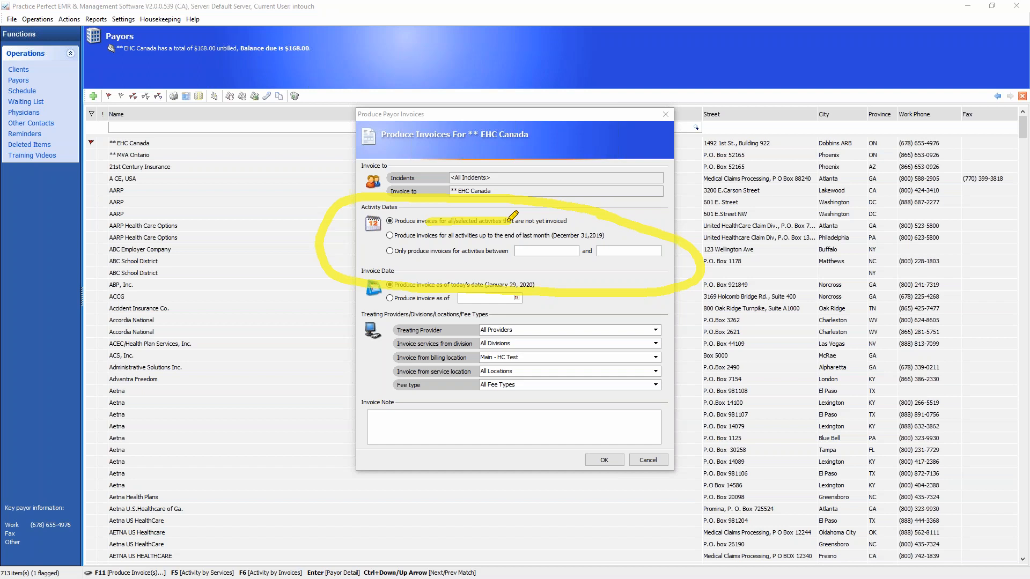
left_click_drag(390, 235, 597, 233)
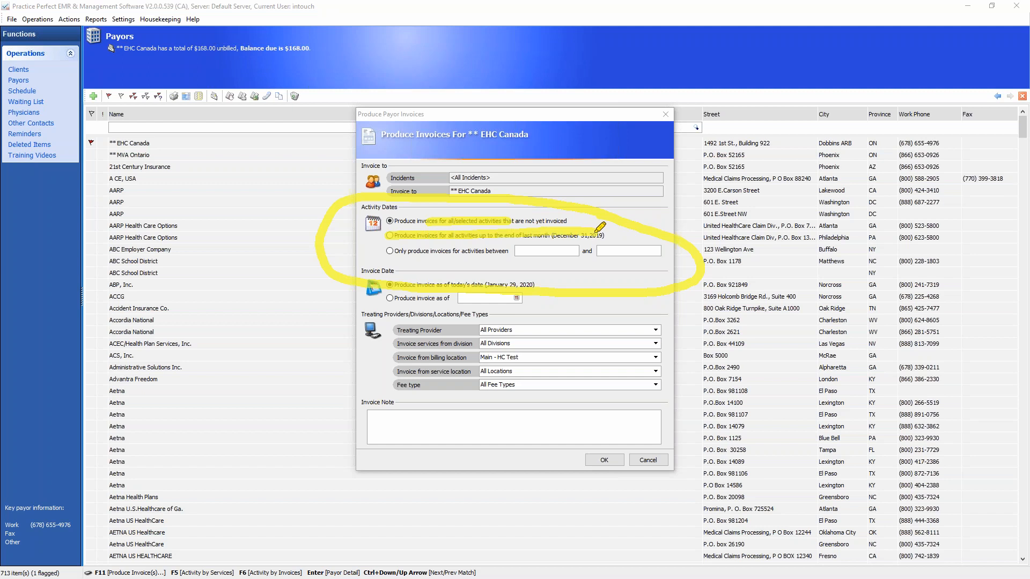
left_click_drag(389, 250, 512, 250)
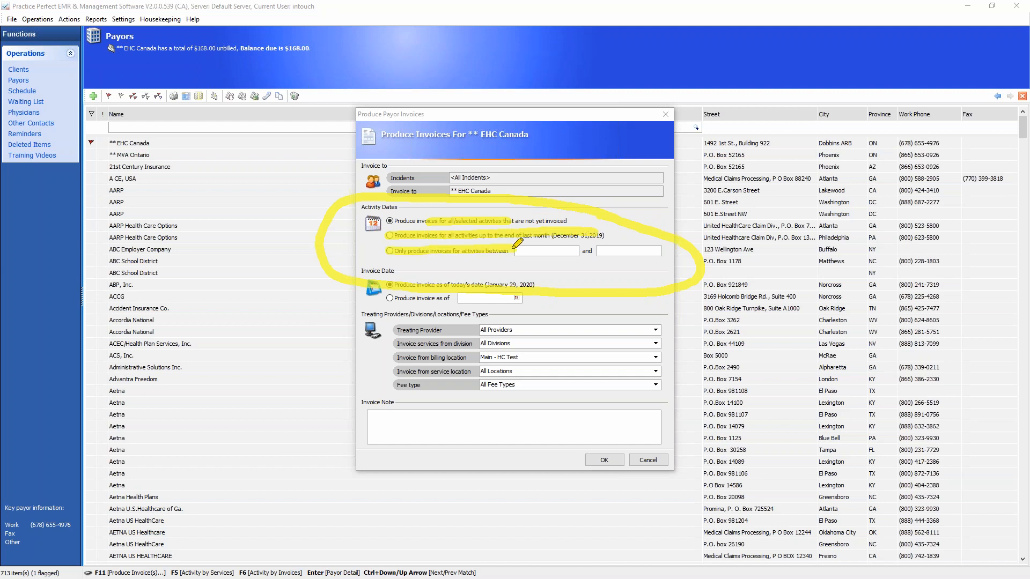
mouse_move(640, 234)
left_mouse_down()
mouse_move(539, 240)
mouse_move(642, 252)
mouse_move(634, 236)
left_mouse_up()
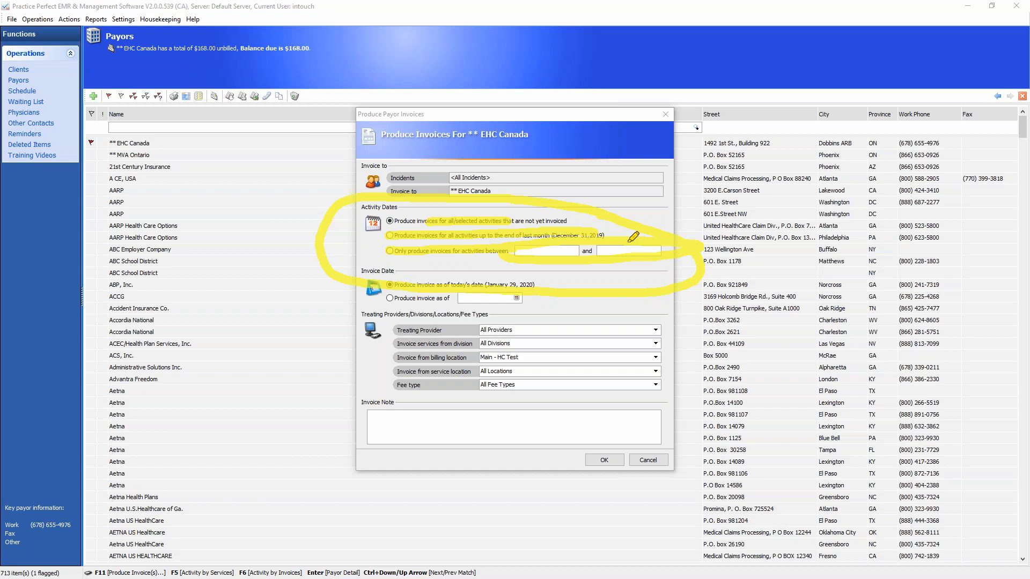
left_click_drag(518, 248, 647, 251)
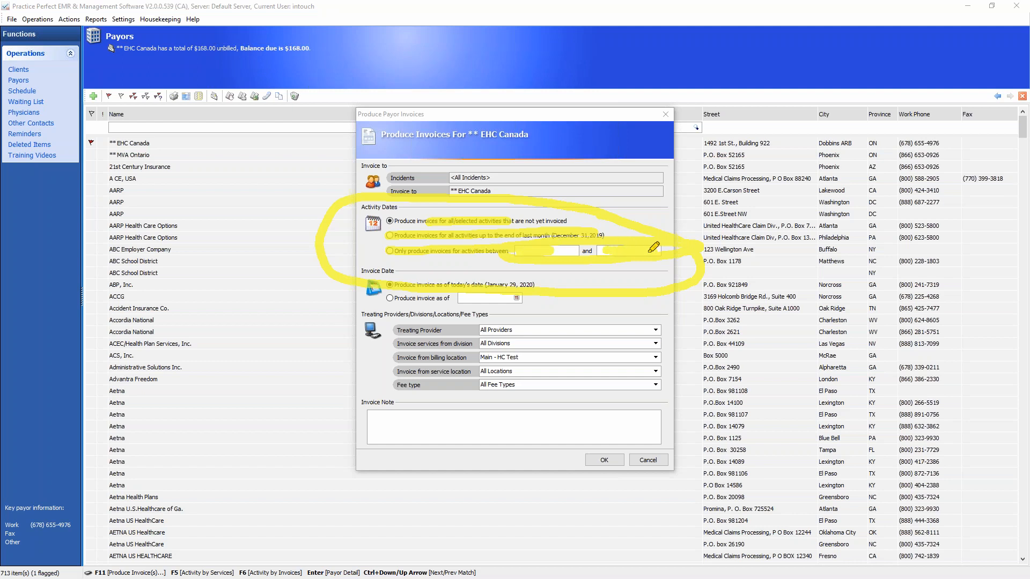
key("Escape")
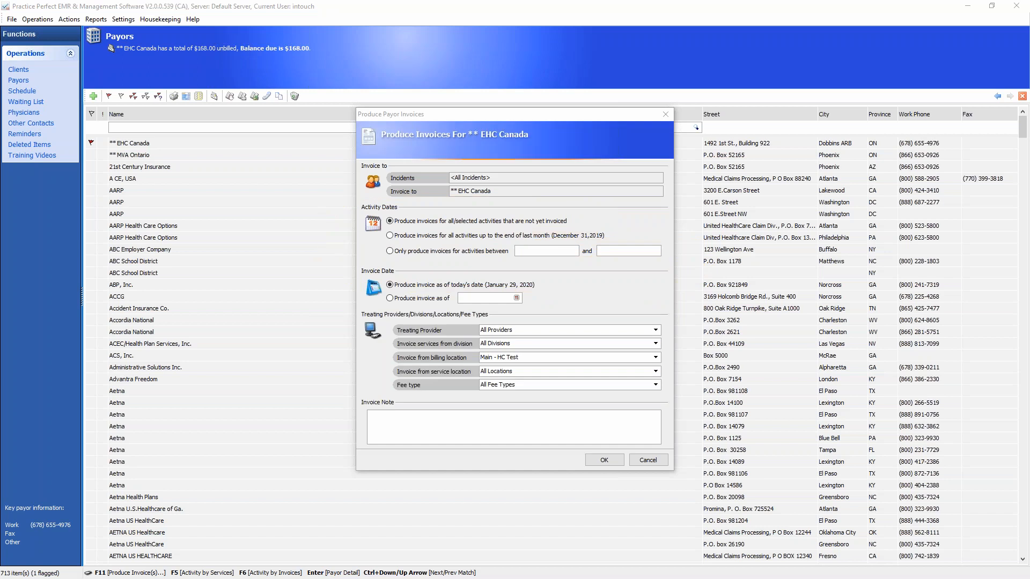
left_click(585, 296)
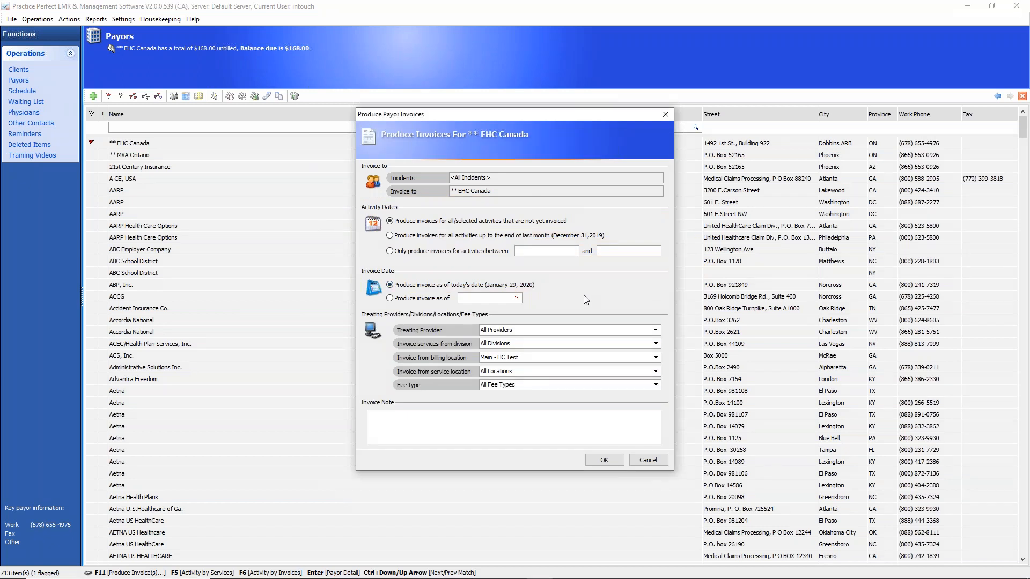
left_click(517, 298)
left_click(517, 299)
left_click(518, 299)
left_click(518, 298)
Set the billing location for the EHC Canada invoices to WIREDCLIENT and confirm the invoice settings.
left_click(656, 358)
left_click(655, 358)
left_click(656, 358)
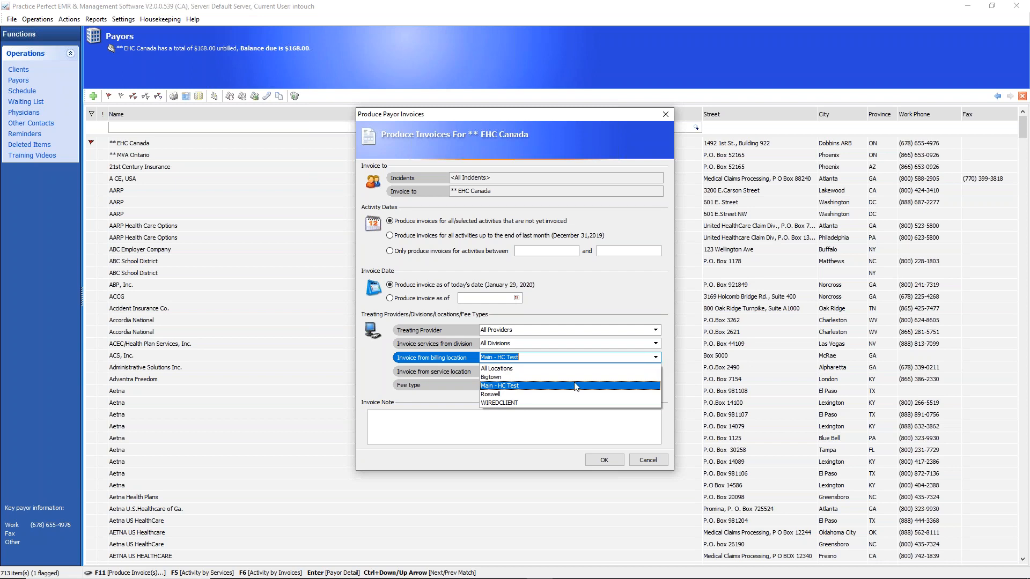
left_click(512, 403)
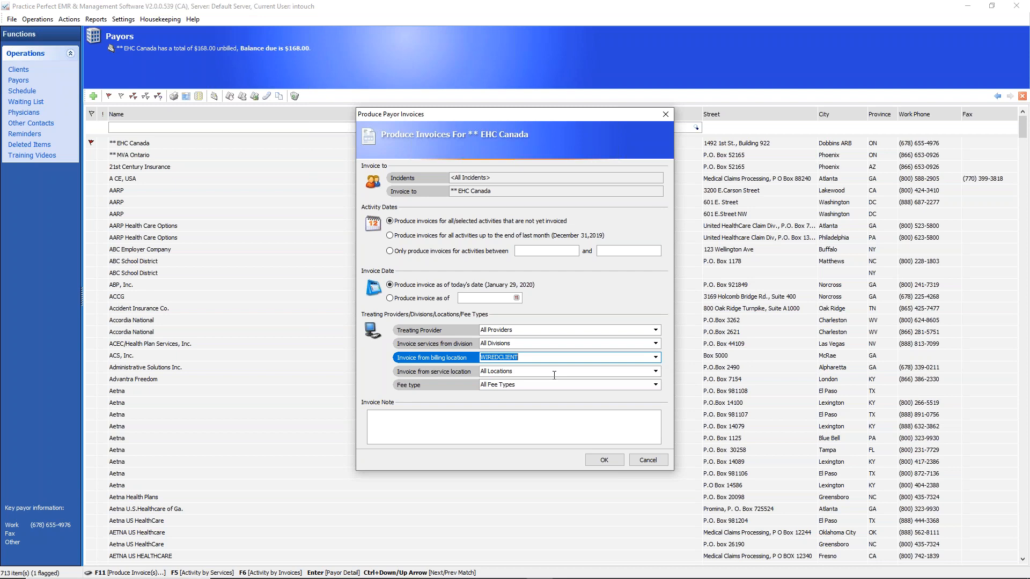
left_click(605, 460)
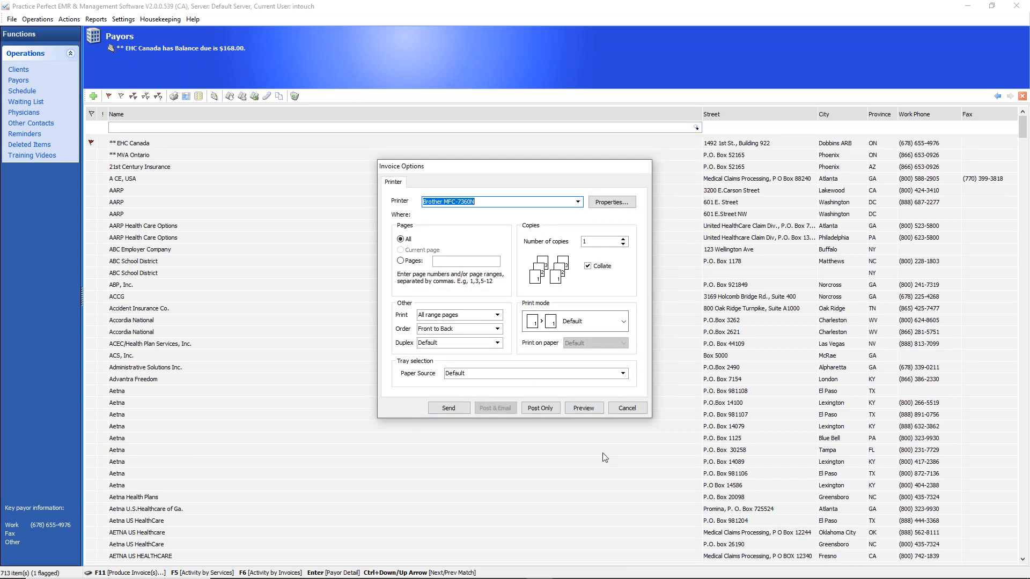
left_click(1008, 372)
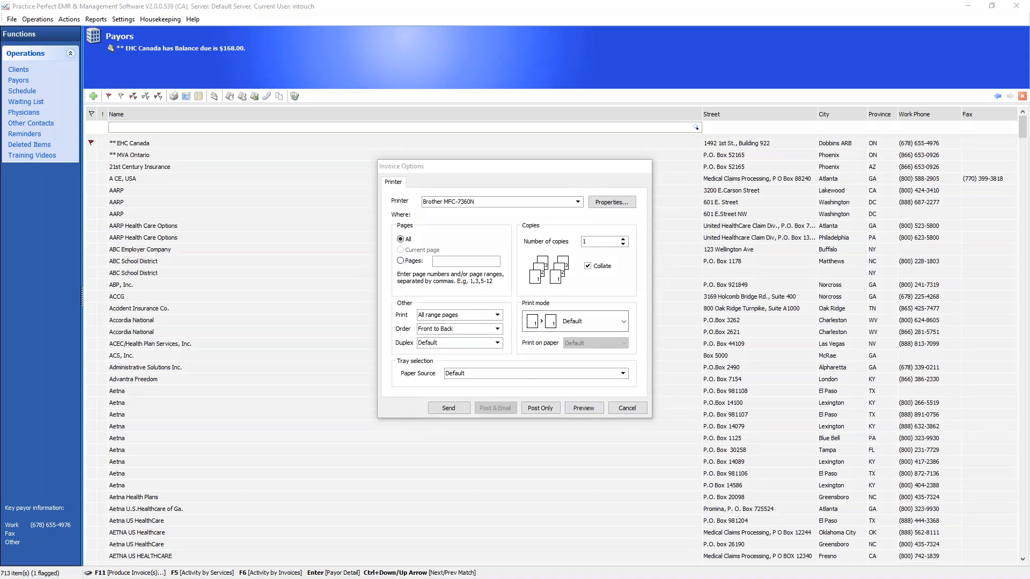
mouse_move(474, 398)
left_mouse_down()
mouse_move(432, 398)
mouse_move(437, 432)
mouse_move(480, 415)
mouse_move(472, 399)
left_mouse_up()
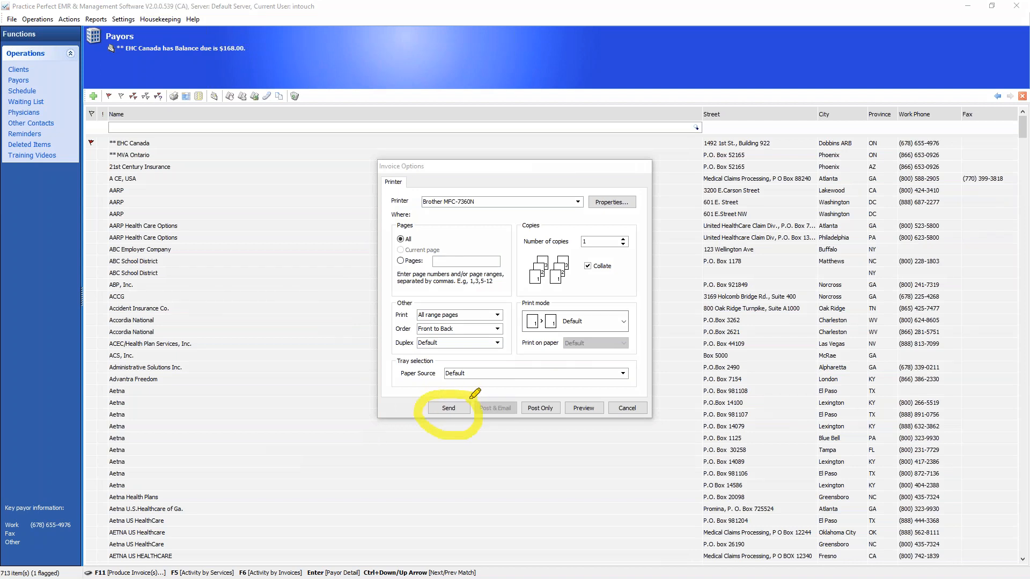
mouse_move(406, 347)
left_mouse_down()
mouse_move(423, 388)
mouse_move(414, 385)
mouse_move(441, 369)
left_mouse_up()
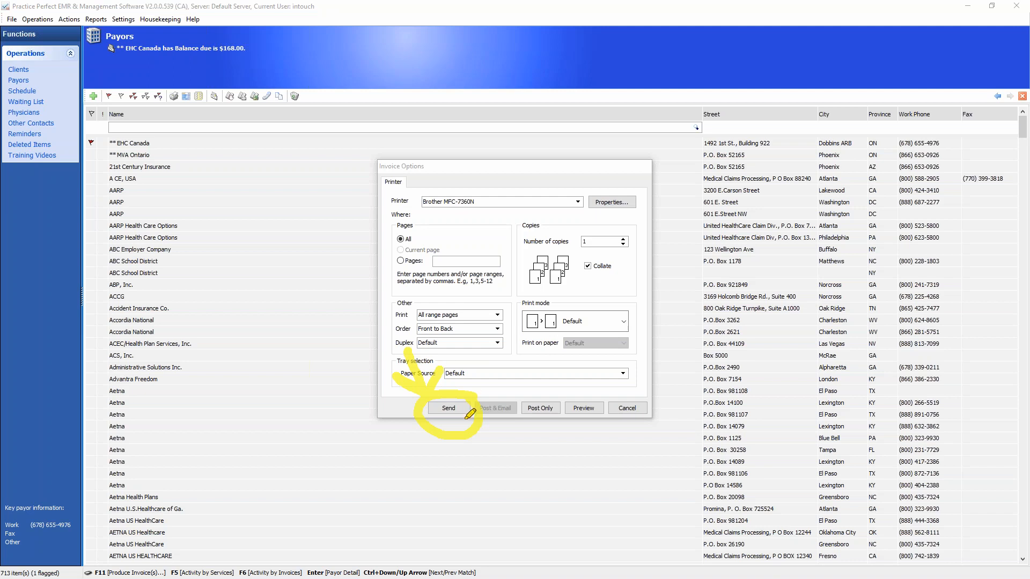
mouse_move(476, 410)
left_mouse_down()
mouse_move(524, 412)
mouse_move(472, 416)
mouse_move(530, 391)
mouse_move(577, 417)
mouse_move(508, 424)
mouse_move(568, 396)
mouse_move(612, 414)
mouse_move(557, 429)
left_mouse_up()
mouse_move(589, 376)
left_mouse_down()
mouse_move(585, 390)
mouse_move(628, 347)
left_mouse_up()
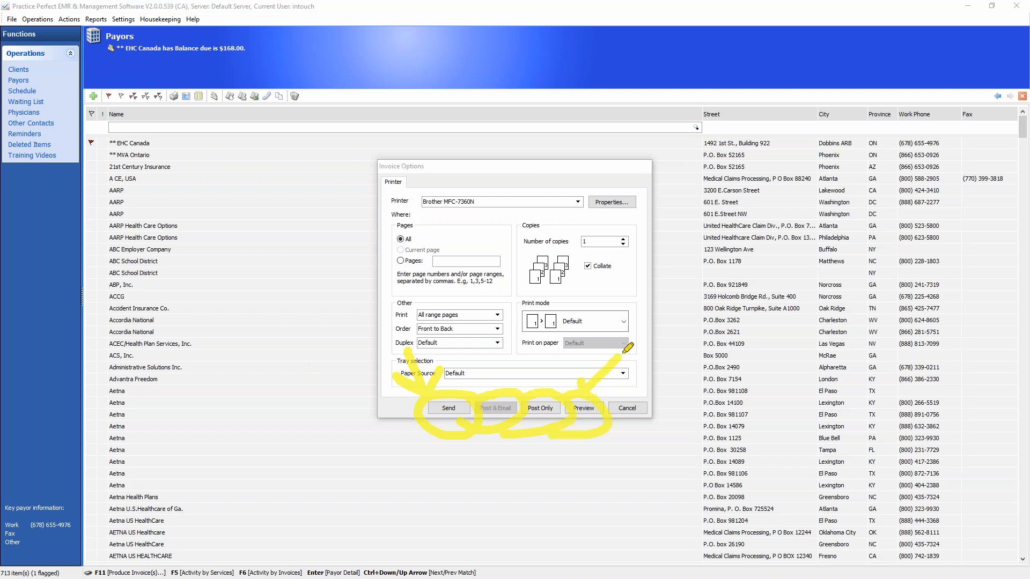
key("Escape")
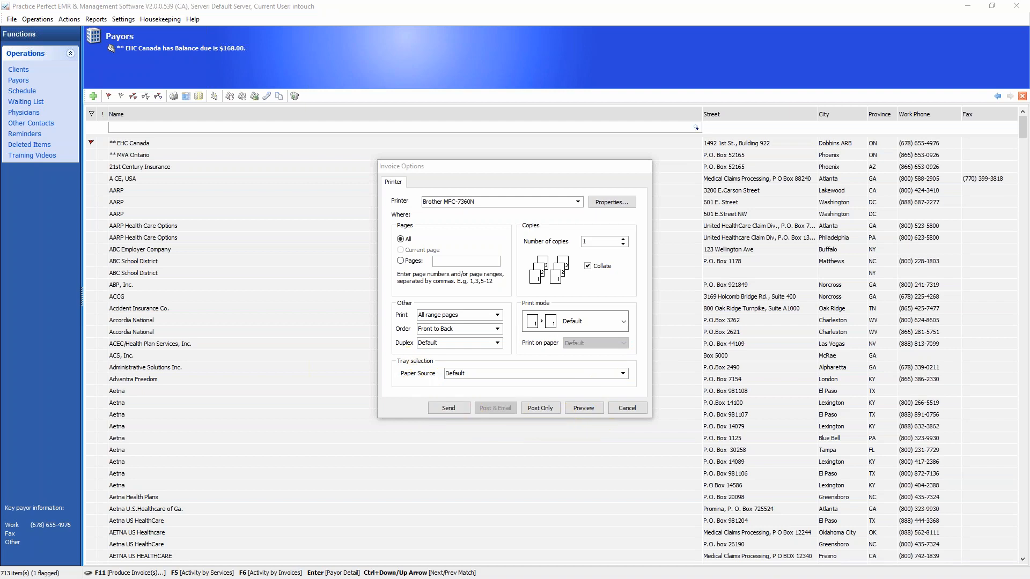
Preview the TELUS Health eClaims Invoice Submission Report for EHC Canada.
left_click(593, 409)
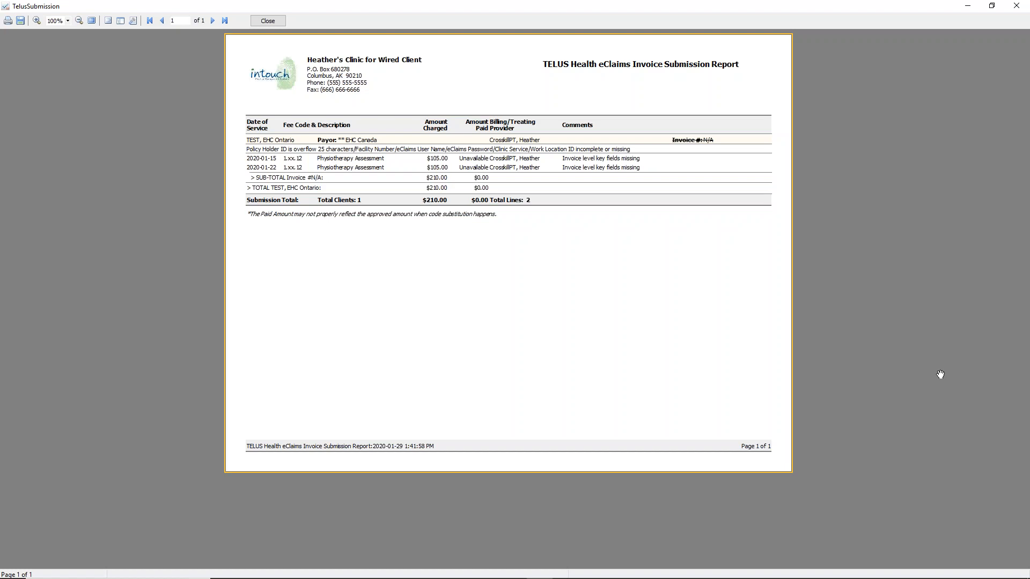
key("ctrl+shift+d")
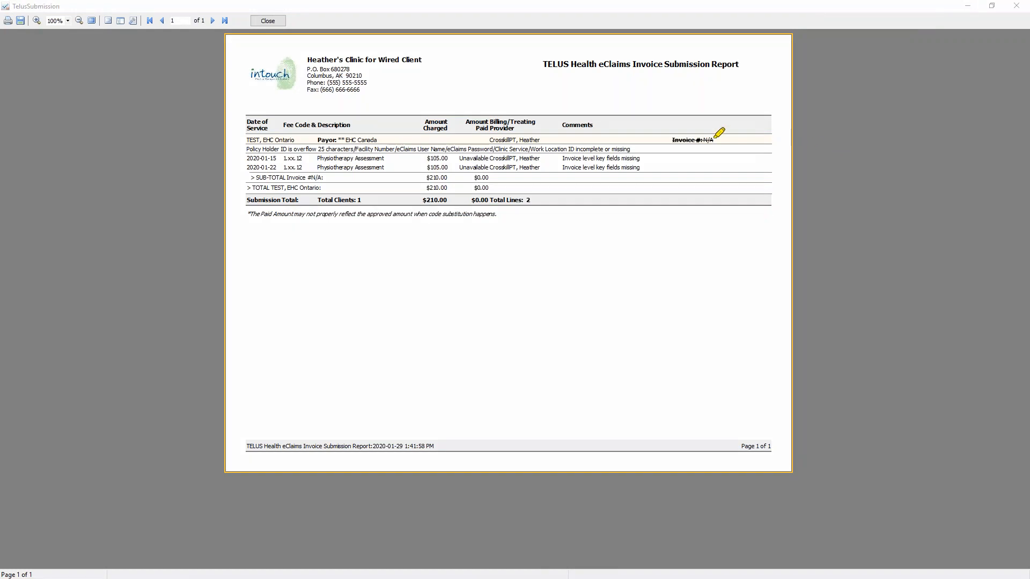
mouse_move(665, 45)
left_mouse_down()
mouse_move(545, 41)
mouse_move(529, 67)
mouse_move(644, 91)
mouse_move(761, 51)
mouse_move(663, 37)
left_mouse_up()
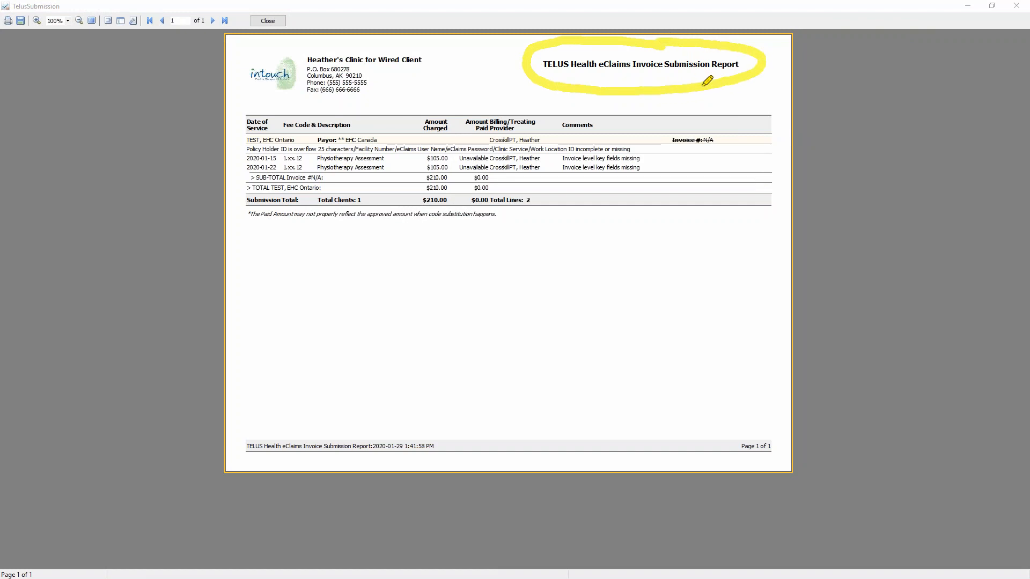
mouse_move(659, 149)
left_mouse_down()
mouse_move(650, 136)
mouse_move(557, 143)
mouse_move(611, 202)
mouse_move(657, 138)
left_mouse_up()
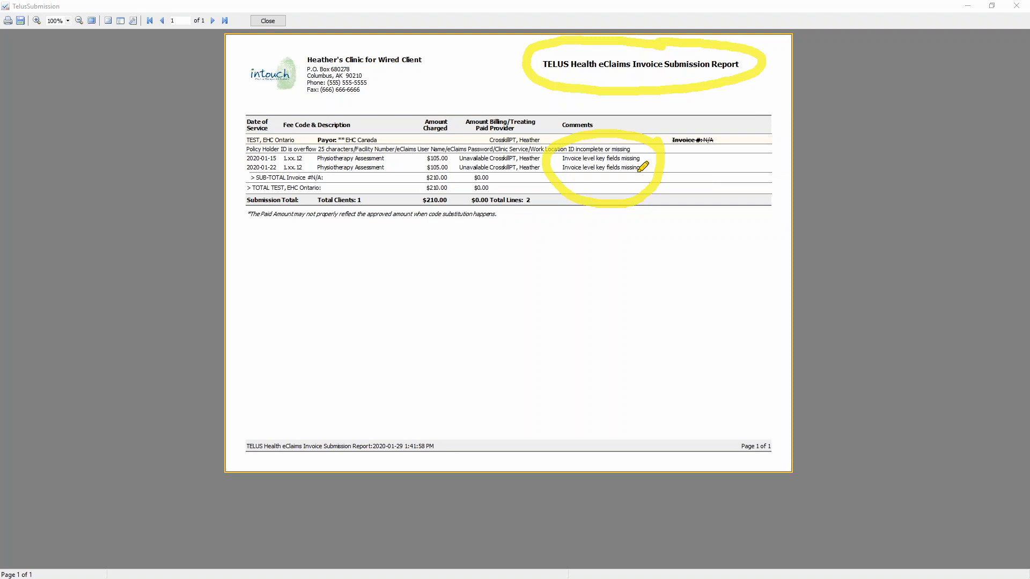
key("e")
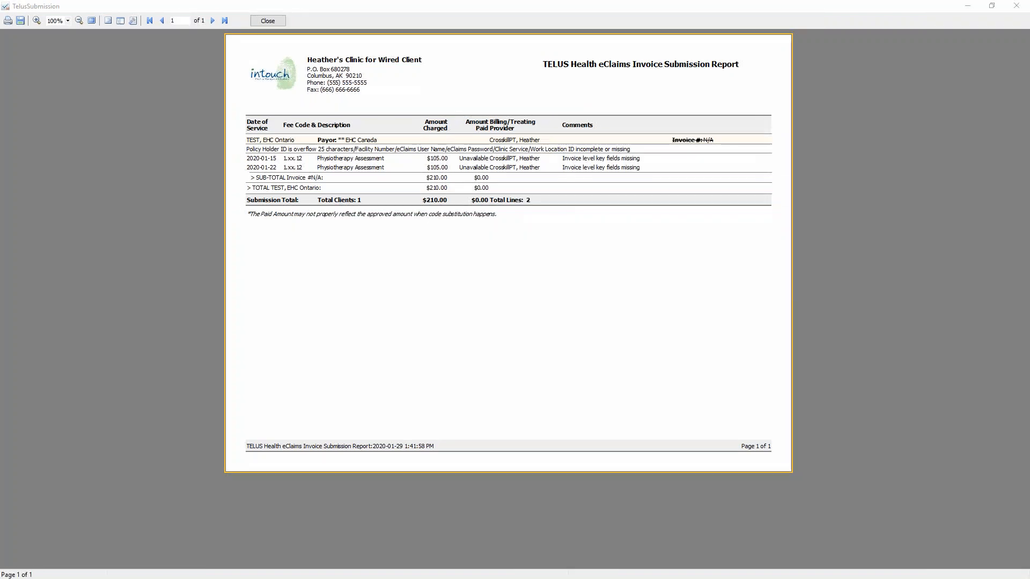
mouse_move(634, 141)
left_mouse_down()
mouse_move(368, 132)
mouse_move(281, 138)
mouse_move(238, 156)
mouse_move(621, 158)
mouse_move(632, 139)
left_mouse_up()
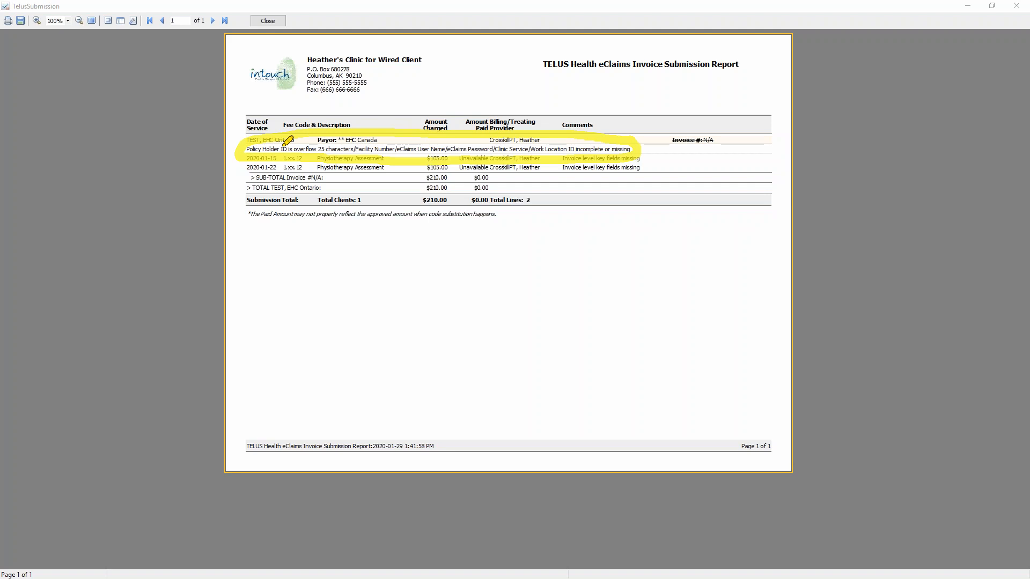
mouse_move(284, 144)
left_mouse_down()
mouse_move(374, 148)
mouse_move(417, 136)
mouse_move(419, 147)
mouse_move(469, 135)
mouse_move(479, 148)
mouse_move(514, 135)
mouse_move(539, 153)
mouse_move(561, 136)
left_mouse_up()
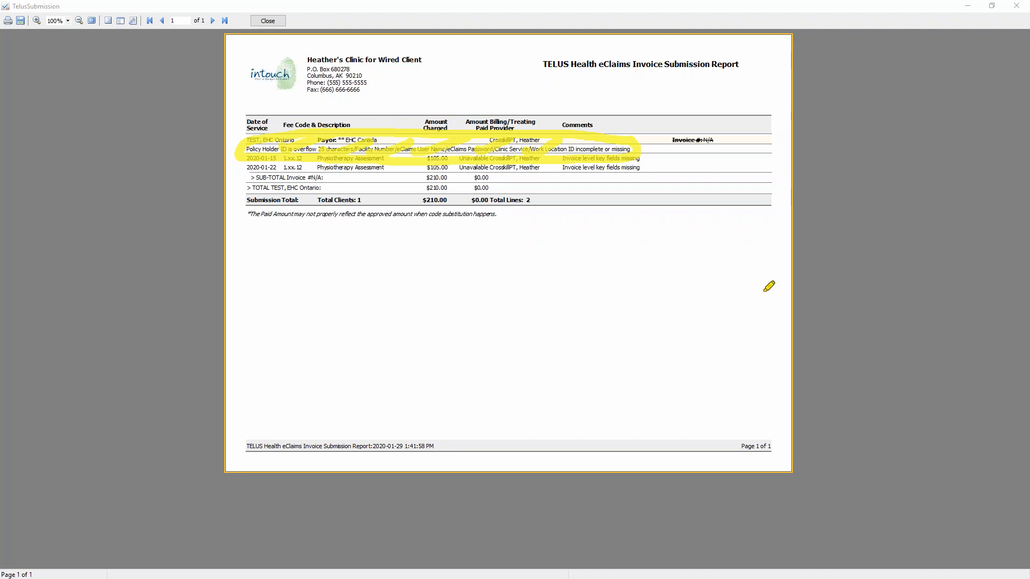
left_click(981, 308)
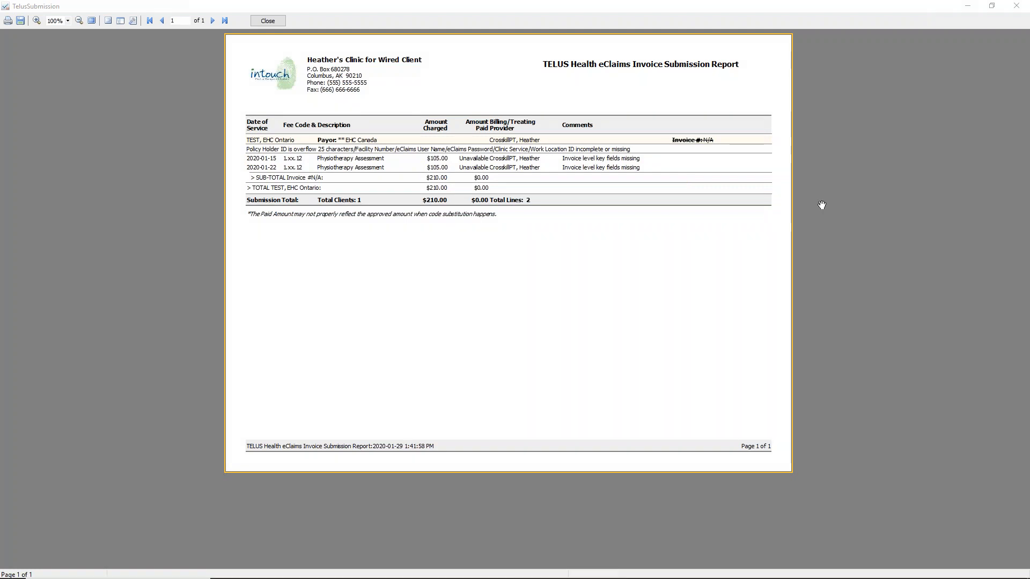
Close the submission report, preview it once more from the invoice options, and close it again.
left_click(269, 21)
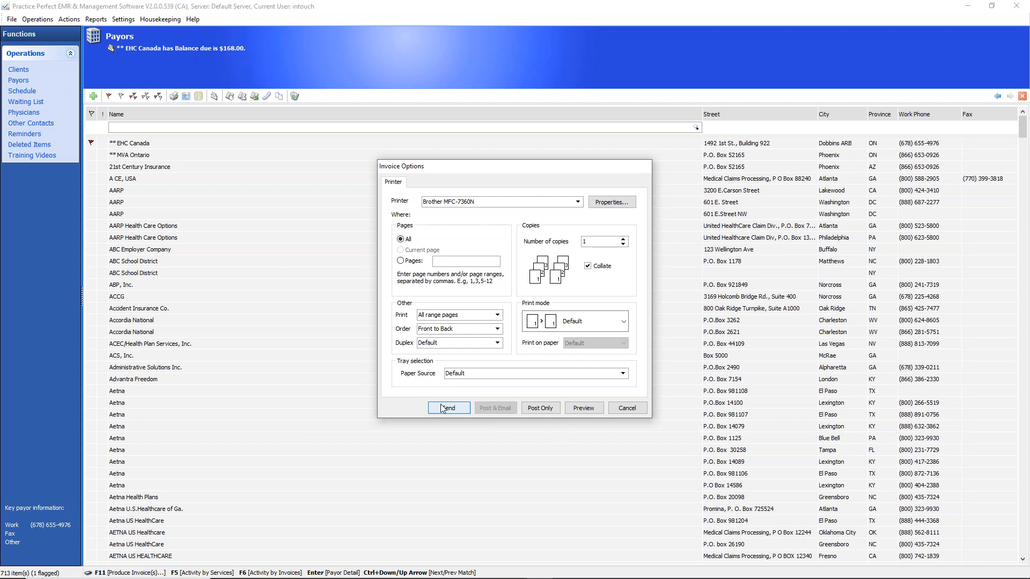
left_click(586, 408)
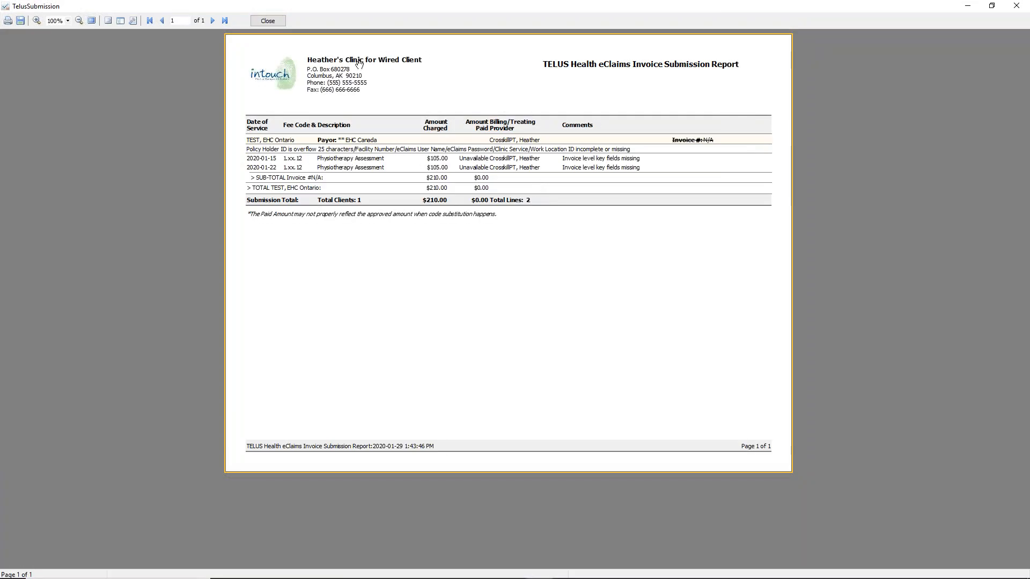
left_click(267, 21)
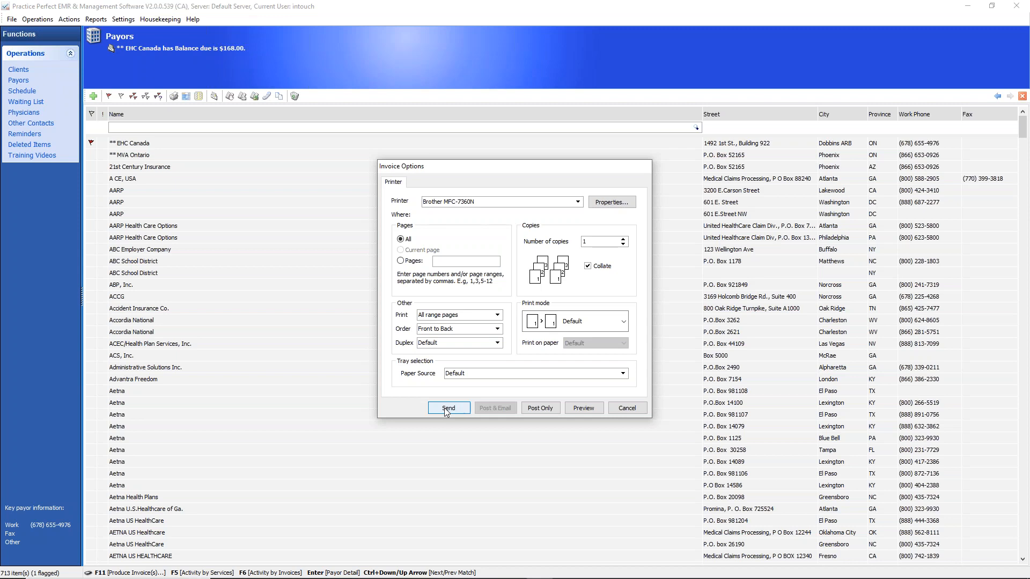
Cancel the EHC Canada invoice options without sending and clear the payor's flag.
left_click(627, 408)
left_click(92, 143)
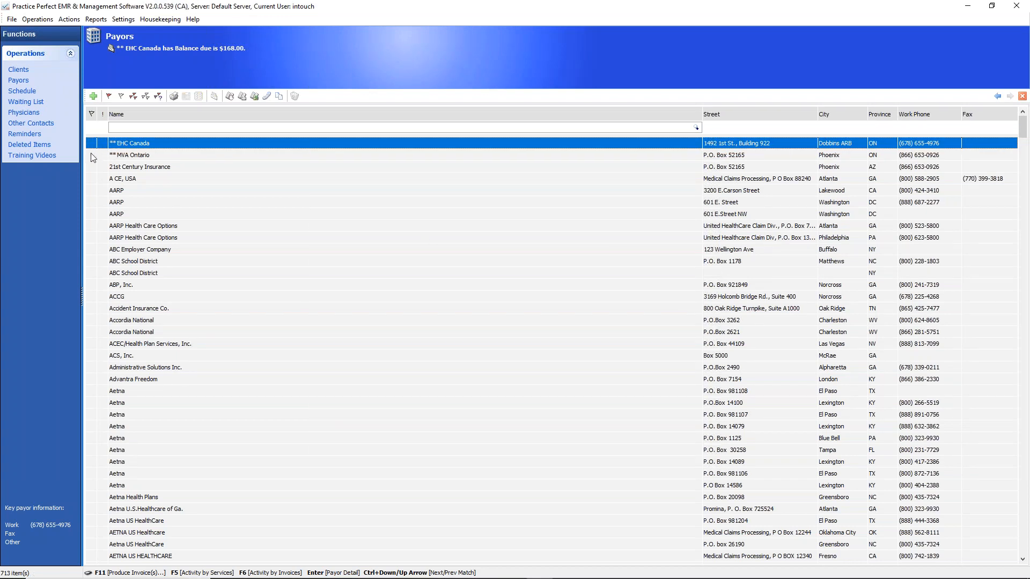
Flag the MVA Ontario payor and produce its invoices with the billing location set to WIREDCLIENT.
left_click(92, 156)
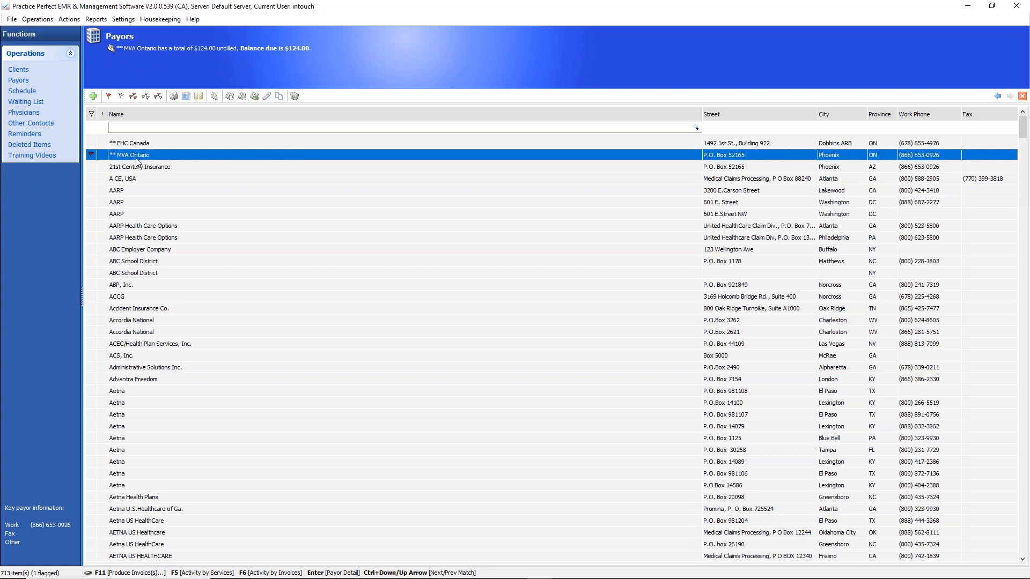
left_click(214, 96)
left_click(656, 358)
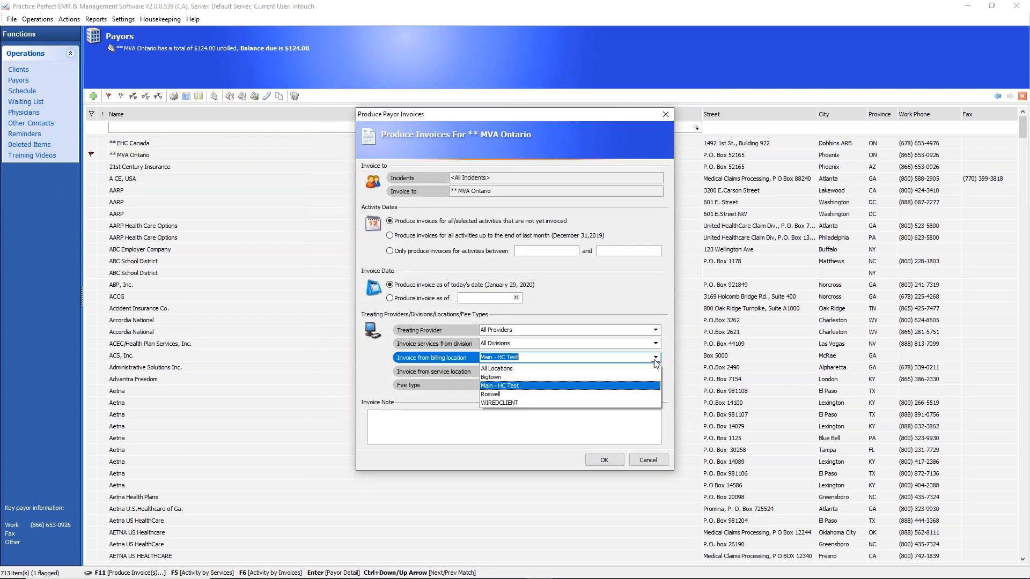
left_click(508, 400)
left_click(607, 459)
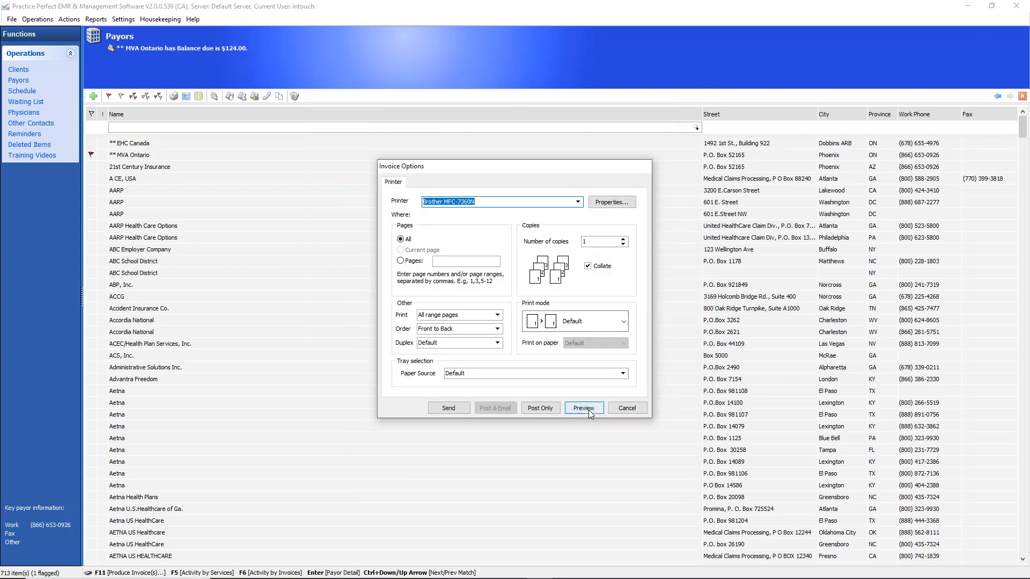
Preview the HCAI Invoice Submission Report, cancel the invoice options without sending, and clear the MVA Ontario flag.
left_click(577, 411)
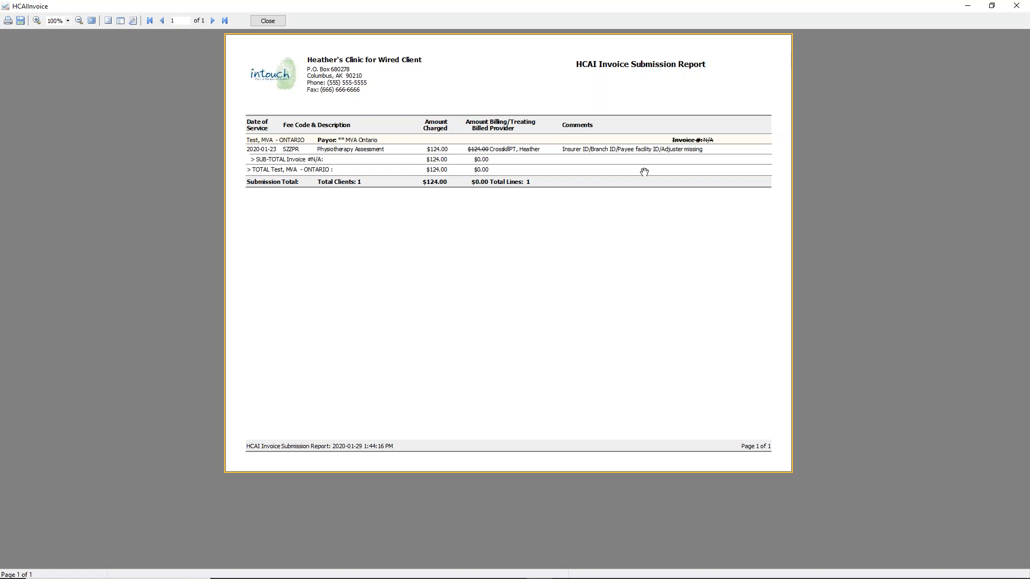
left_click(272, 24)
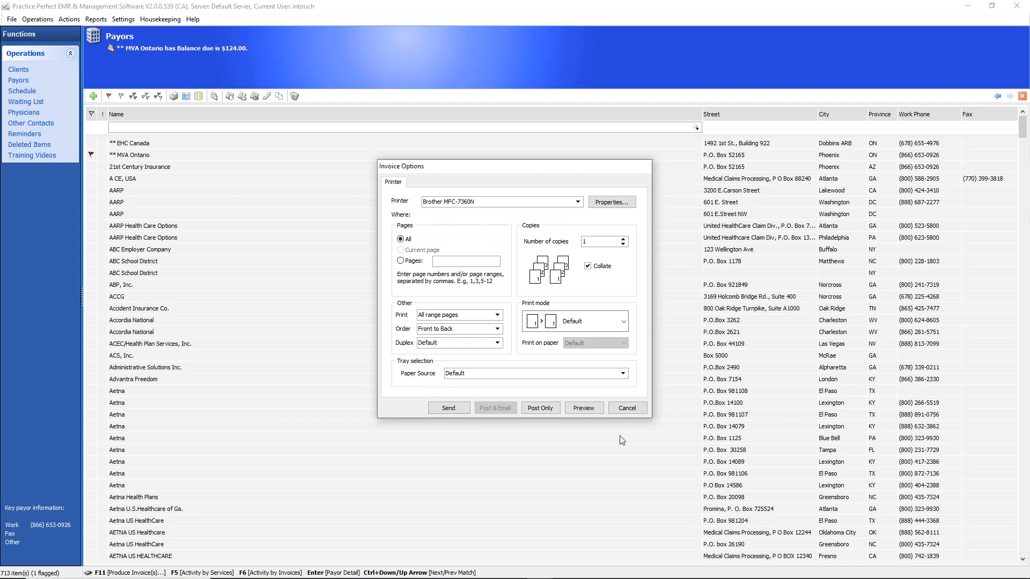
left_click(627, 408)
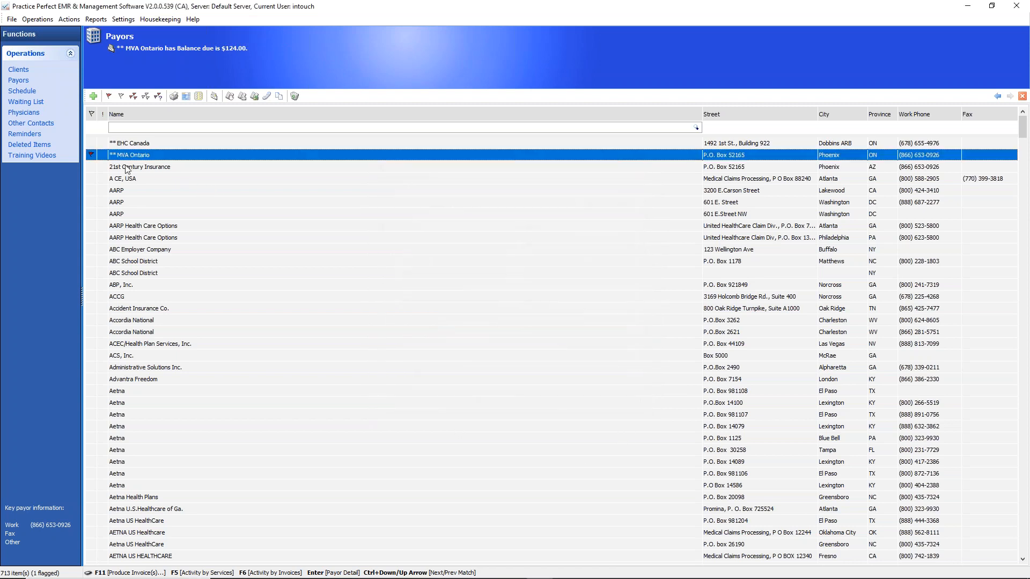
left_click(93, 156)
Open the activities by service for the EHC Ontario test client from the Wednesday January 22 appointment in the schedule.
left_click(22, 91)
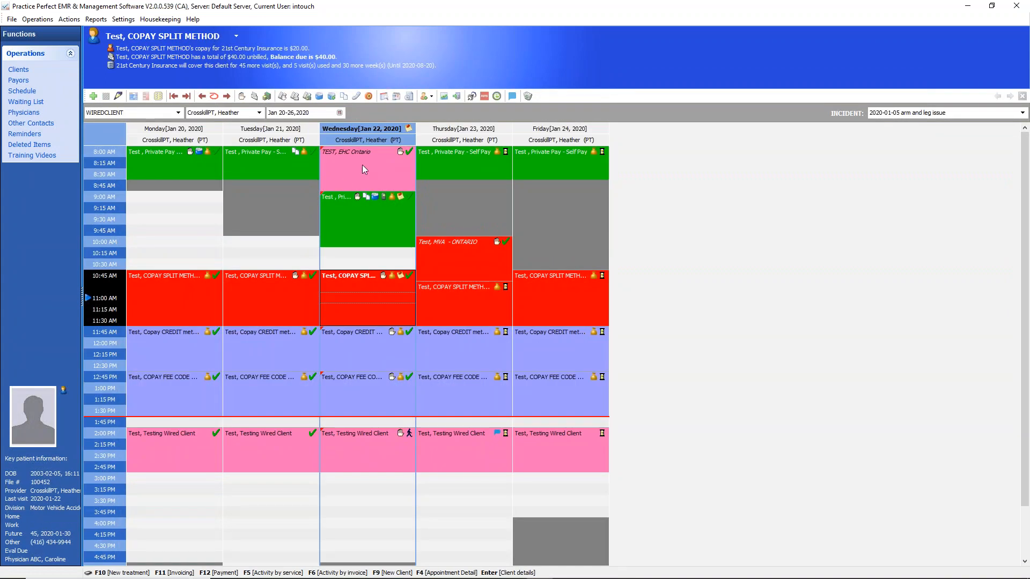
left_click(364, 170)
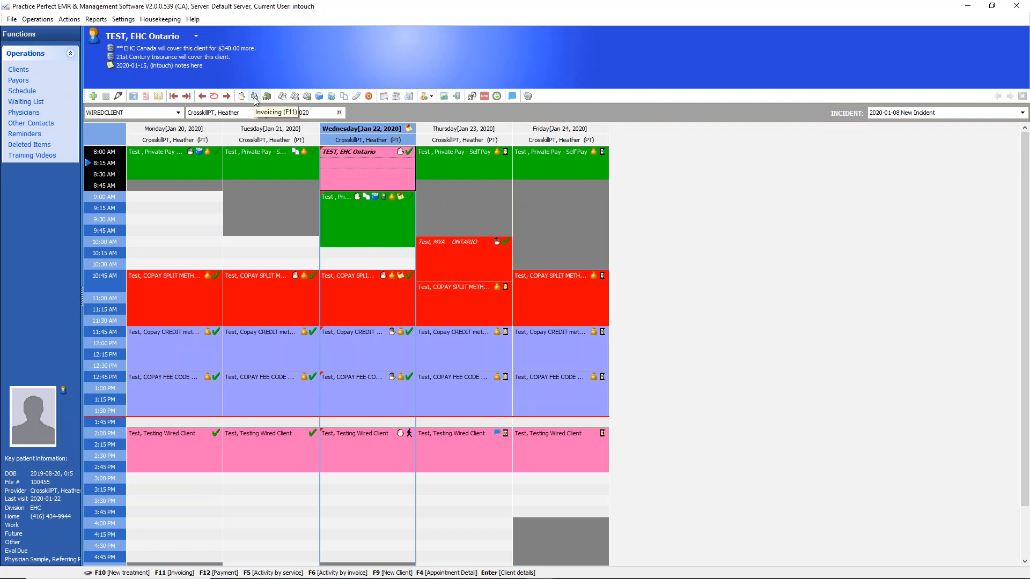
left_click(284, 98)
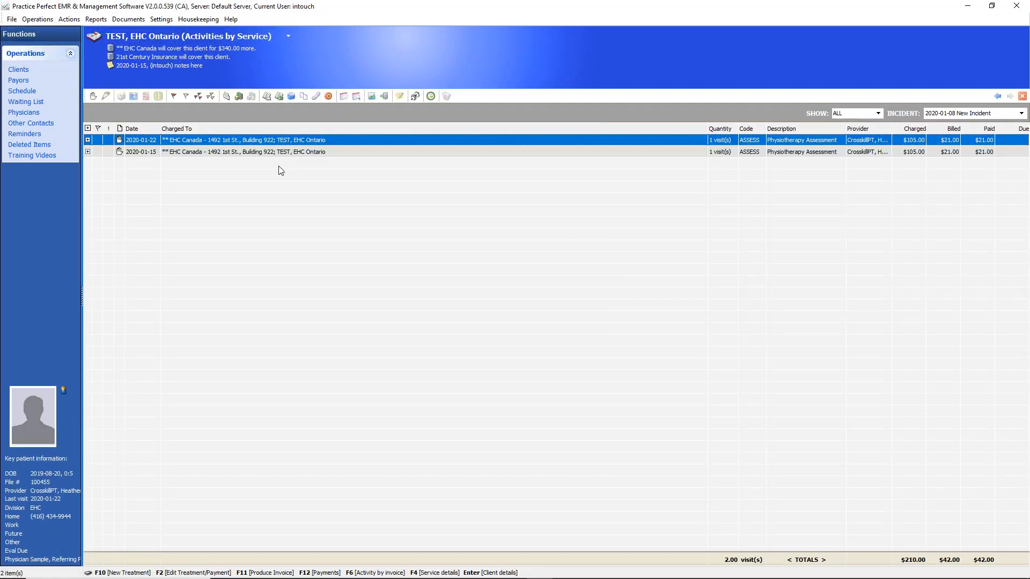
Flag the client's 2020-01-15 and 2020-01-22 services and preview their invoice for EHC Canada.
left_click(98, 152)
left_click(99, 140)
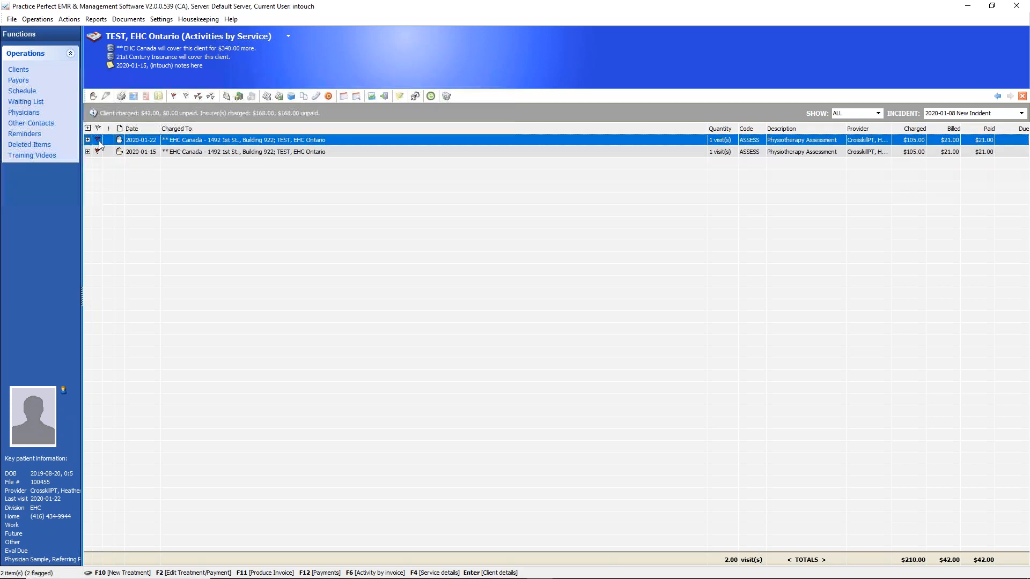
left_click(226, 96)
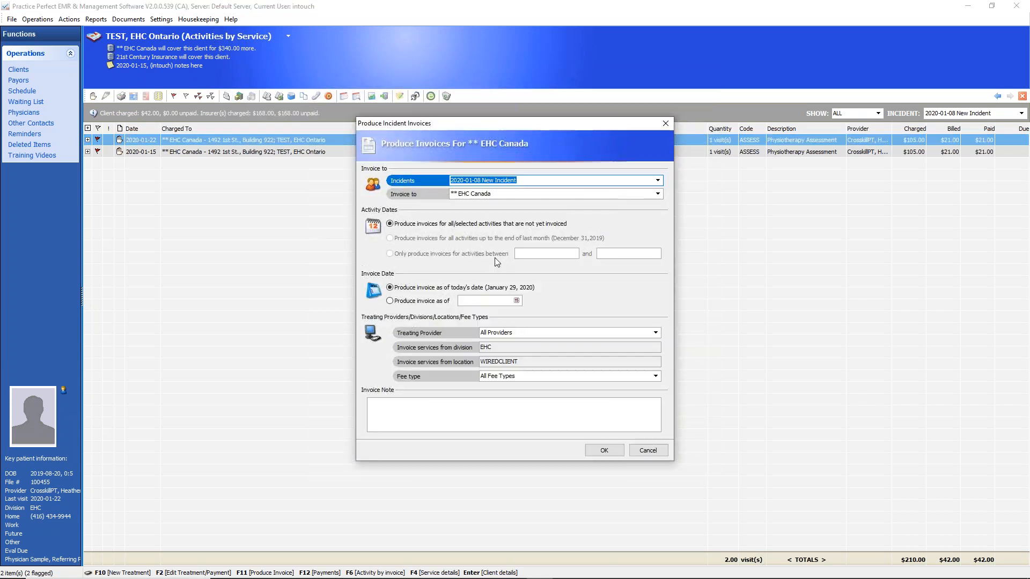
left_click(604, 450)
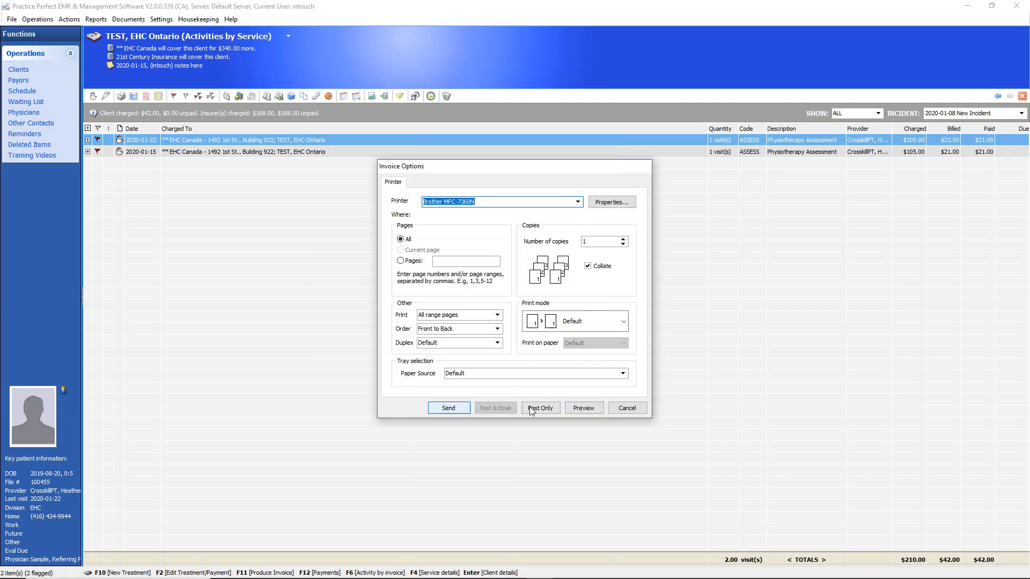
left_click(583, 409)
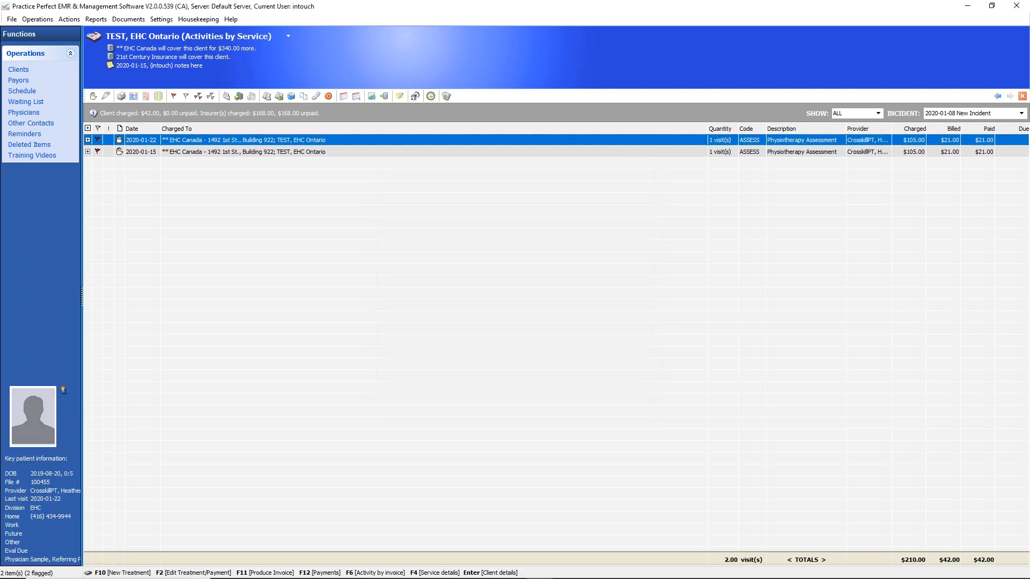
View the payors list, return to the schedule, and open the active clients list.
left_click(18, 80)
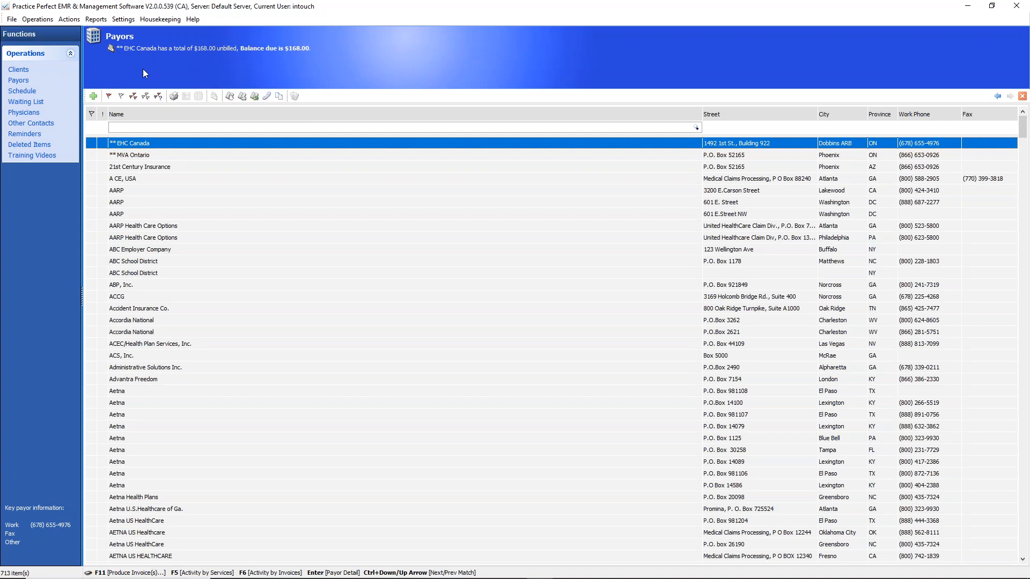
left_click(23, 92)
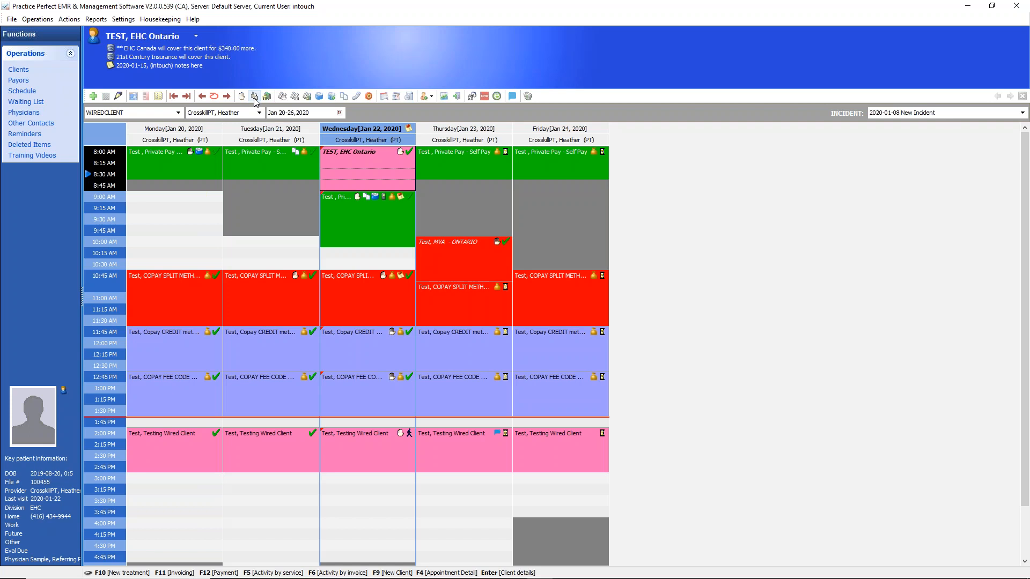
left_click(18, 71)
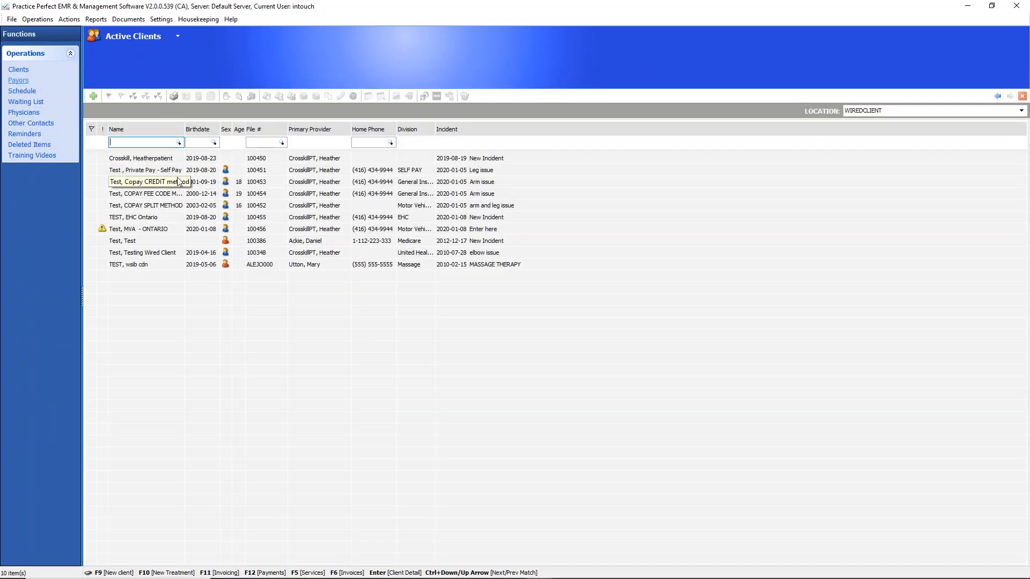
Flag nine test clients in the active clients list, from the Private Pay - Self Pay client to the wsib cdn client.
left_click(91, 182)
left_click(91, 170)
left_click(91, 194)
left_click(92, 205)
left_click(91, 217)
left_click(92, 229)
left_click(91, 241)
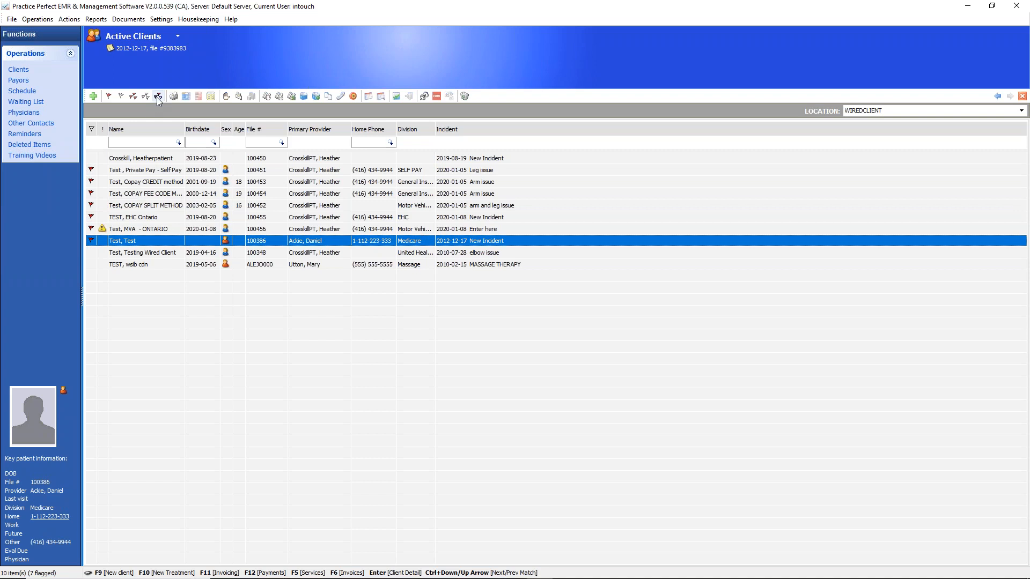
left_click(91, 253)
left_click(92, 264)
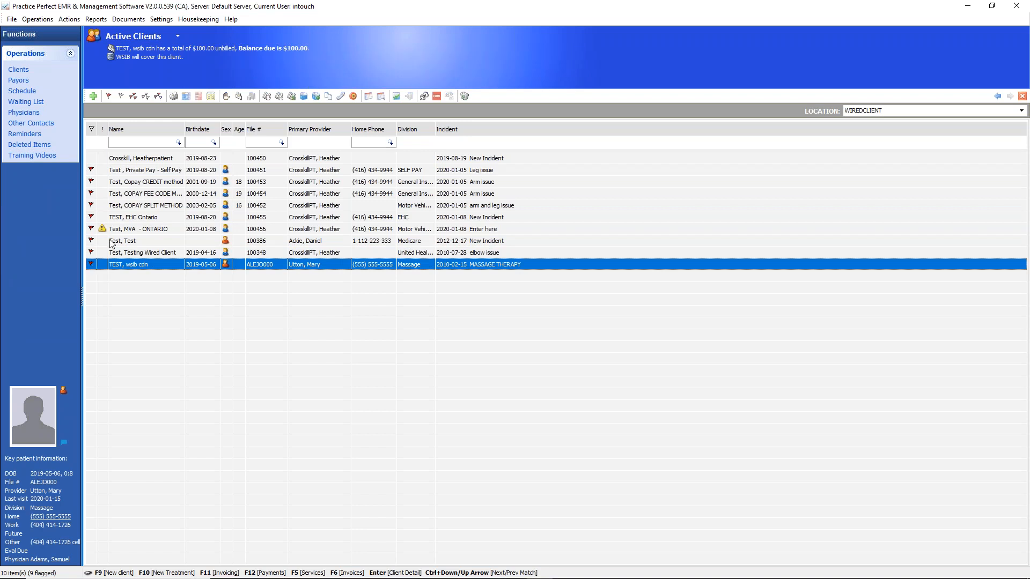
Preview the invoices for all flagged clients at the WIREDCLIENT location, and cancel the invoice options without posting.
left_click(238, 97)
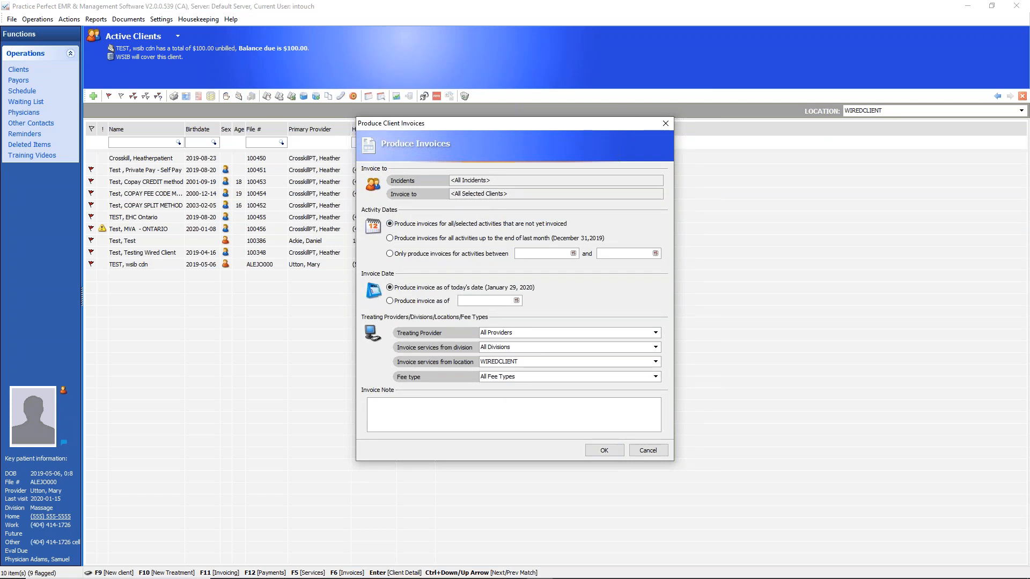
left_click(606, 452)
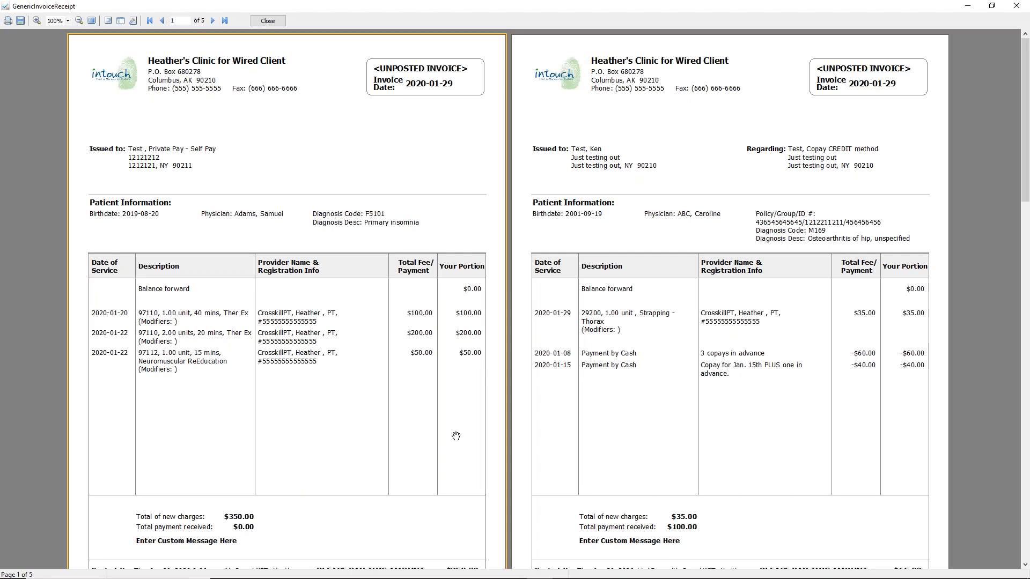
scroll(456, 436, "down", 7)
scroll(456, 436, "up", 4)
scroll(456, 436, "up", 3)
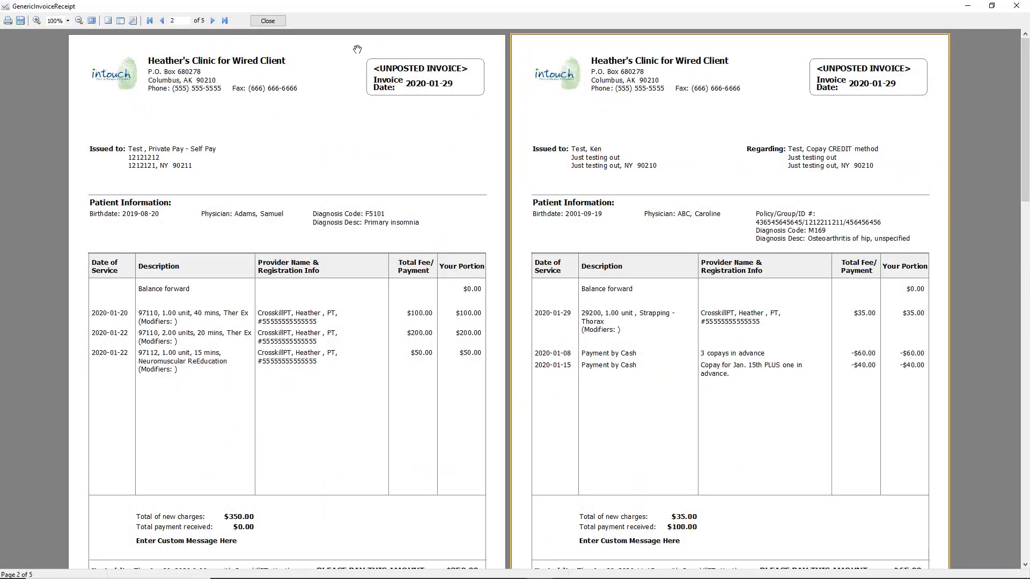
left_click(268, 21)
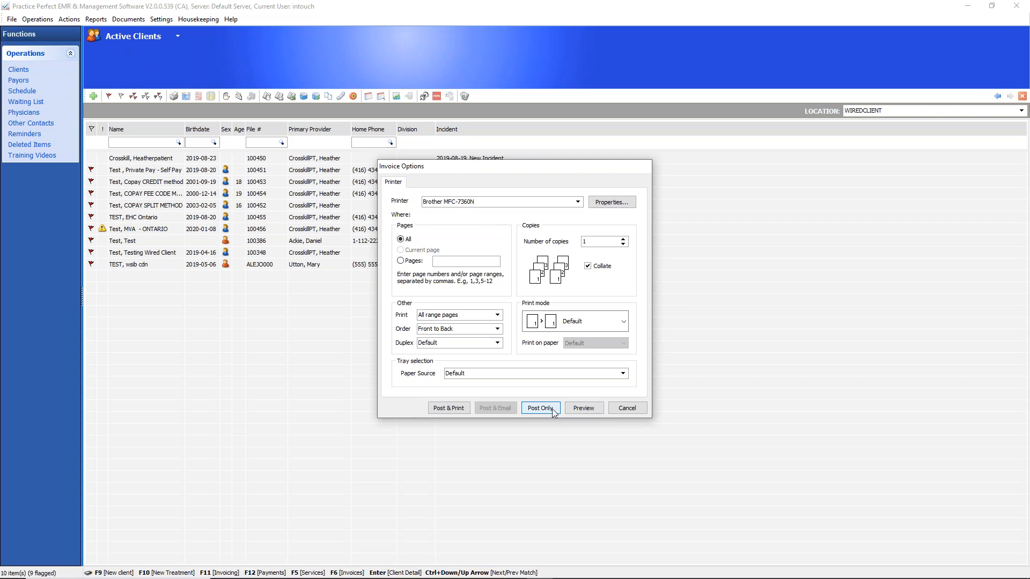
left_click(629, 412)
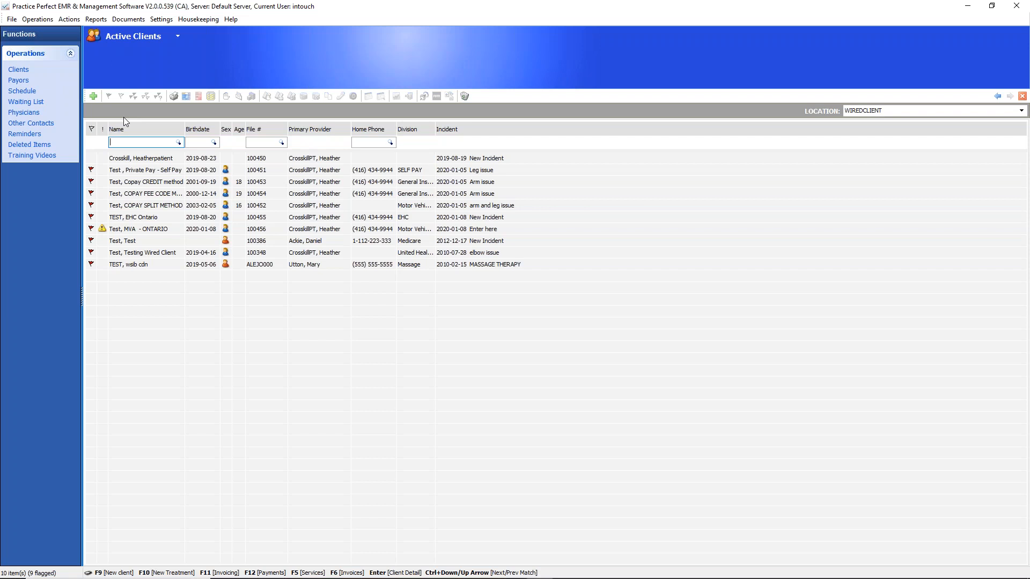
Open the activities by service of the Private Pay - Self Pay test client.
left_click(151, 170)
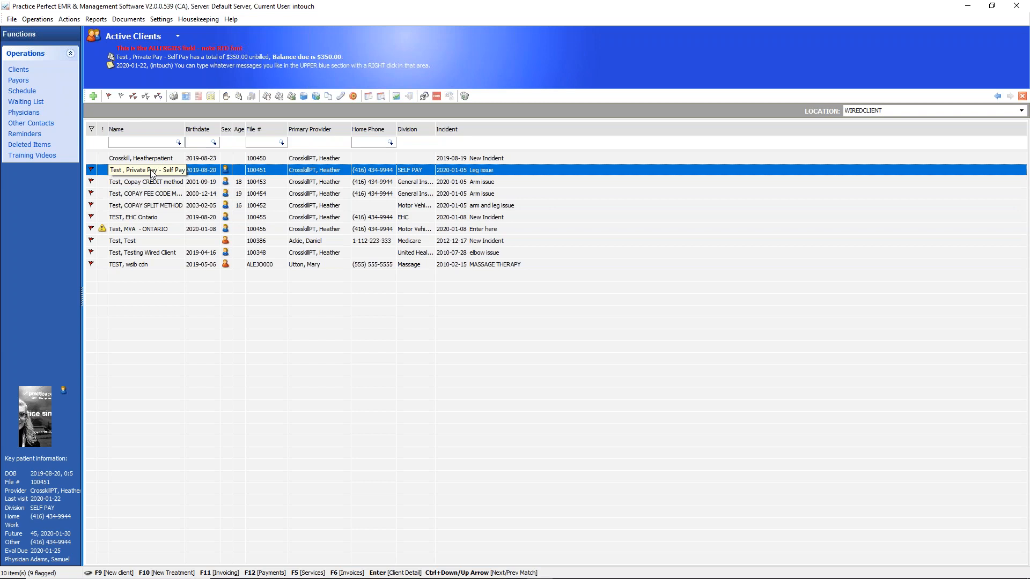
left_click(266, 96)
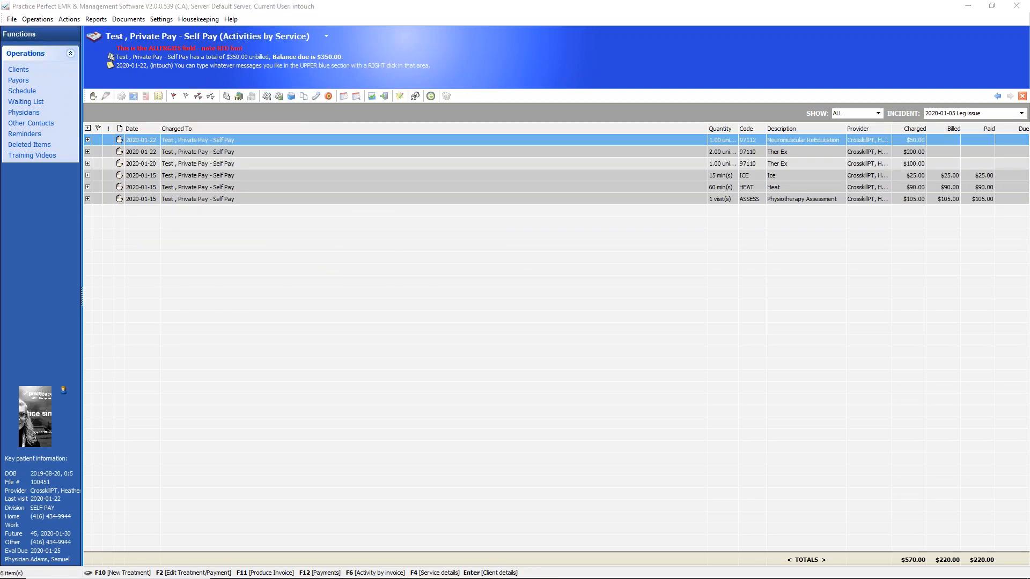
left_click_drag(913, 87, 919, 136)
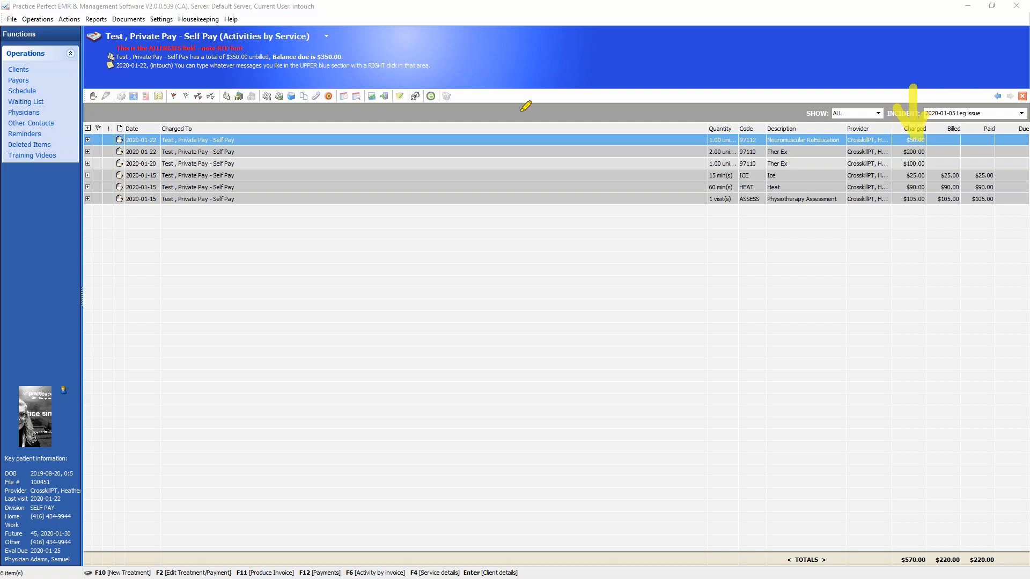
mouse_move(104, 81)
left_mouse_down()
mouse_move(107, 114)
mouse_move(76, 103)
mouse_move(88, 78)
mouse_move(116, 108)
left_mouse_up()
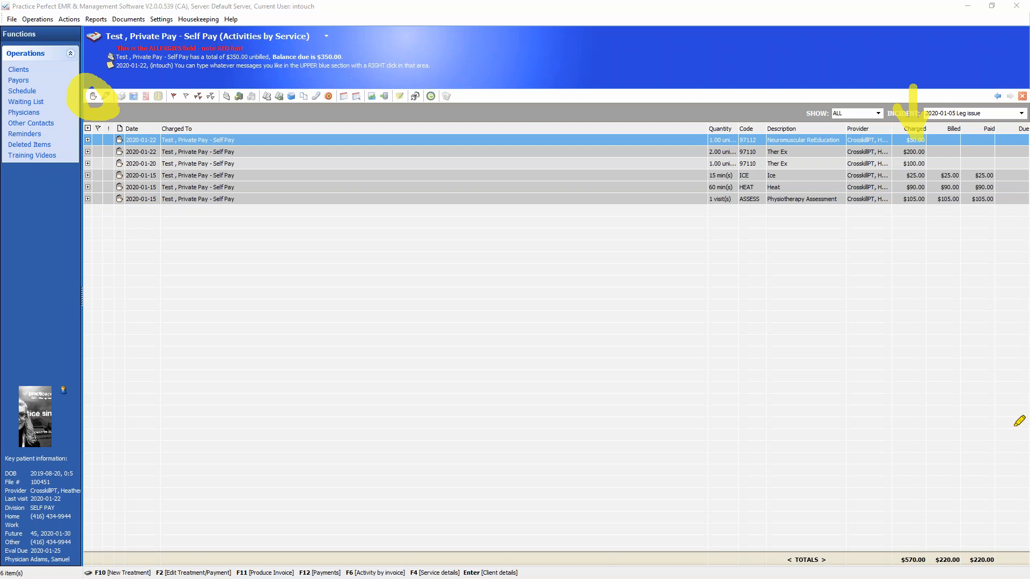
mouse_move(952, 88)
left_mouse_down()
mouse_move(944, 158)
mouse_move(935, 139)
mouse_move(944, 157)
mouse_move(970, 132)
left_mouse_up()
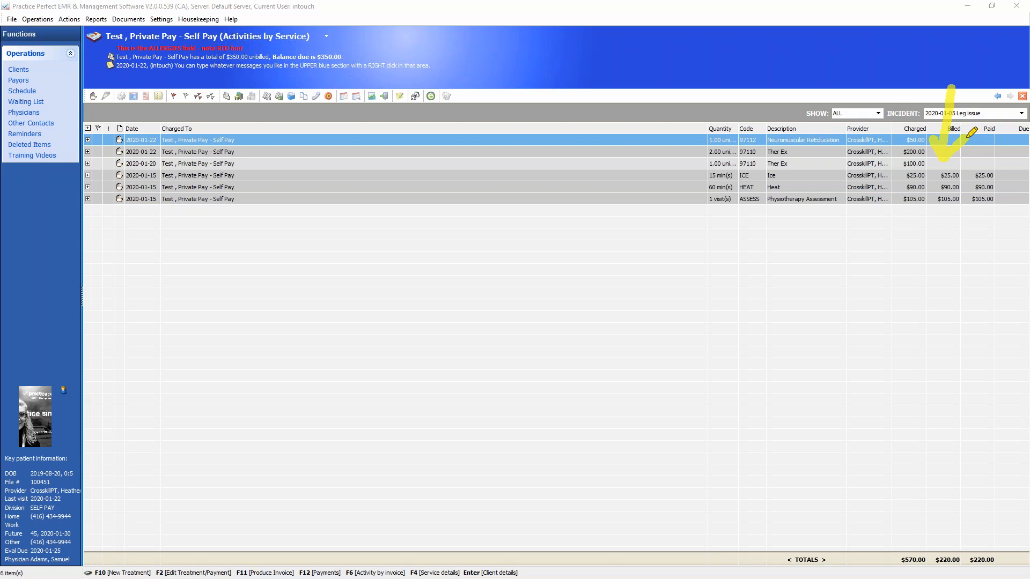
mouse_move(964, 163)
left_mouse_down()
mouse_move(949, 161)
mouse_move(933, 209)
mouse_move(978, 188)
mouse_move(965, 162)
left_mouse_up()
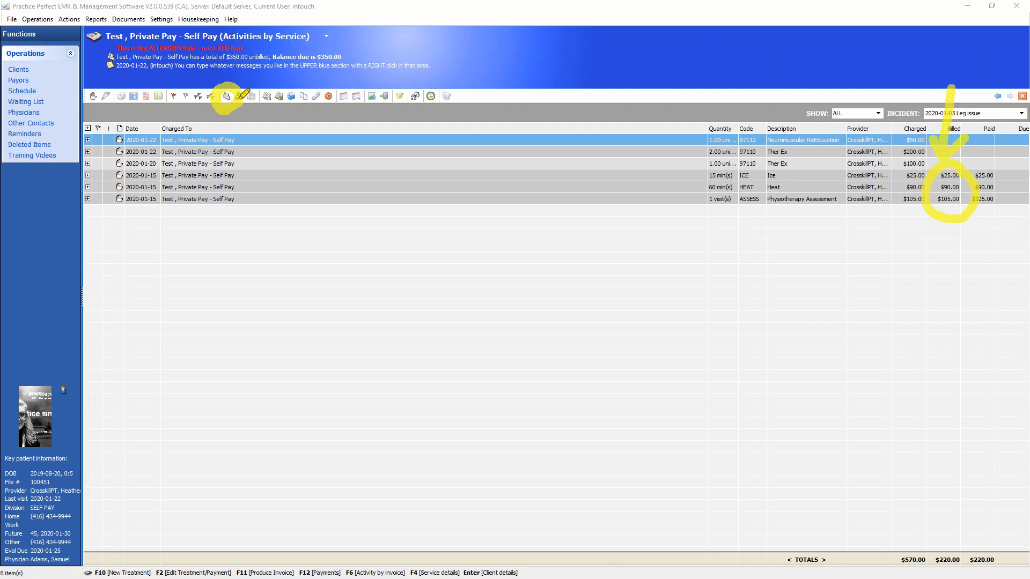
right_click(976, 347)
mouse_move(987, 116)
left_mouse_down()
mouse_move(983, 161)
mouse_move(998, 146)
left_mouse_up()
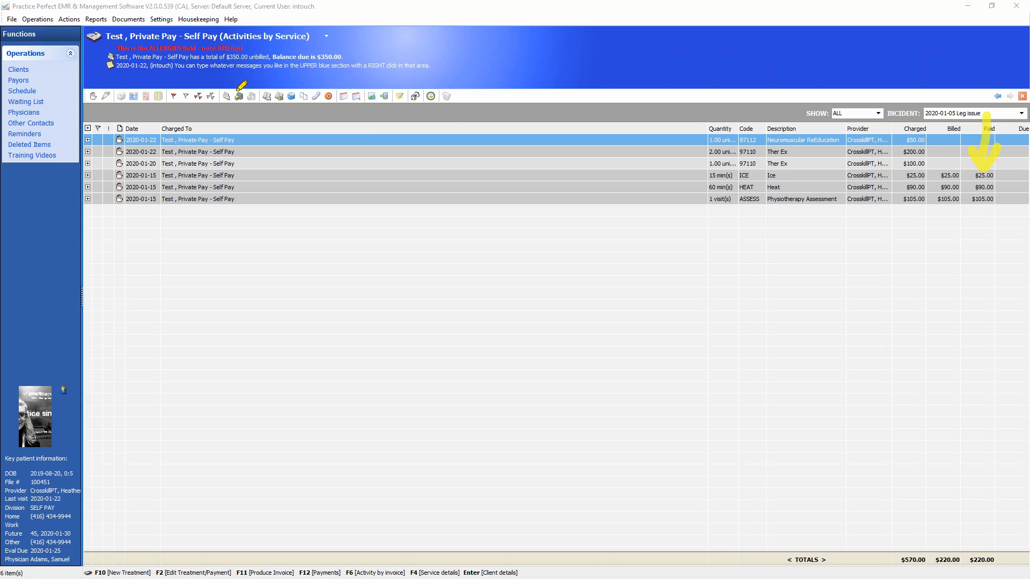
left_click_drag(236, 104, 242, 90)
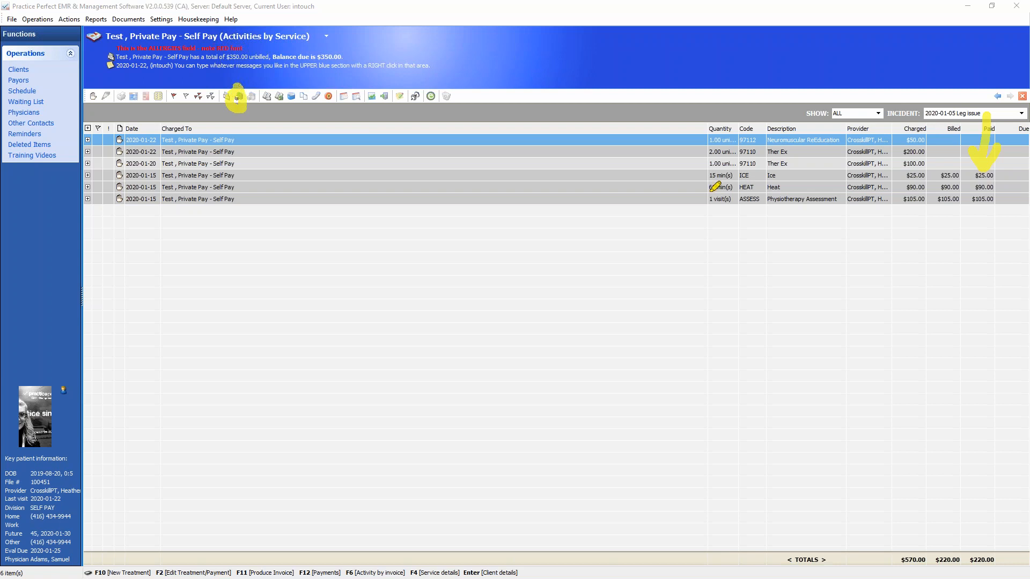
key("Escape")
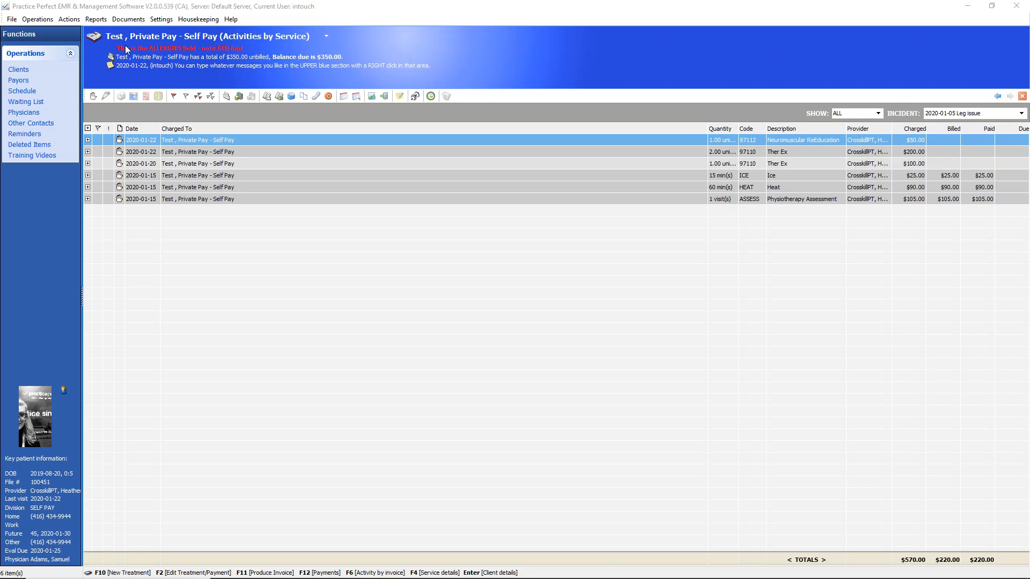
Preview the Unbilled Services report for the WIREDCLIENT location, and close the report and its options.
left_click(97, 19)
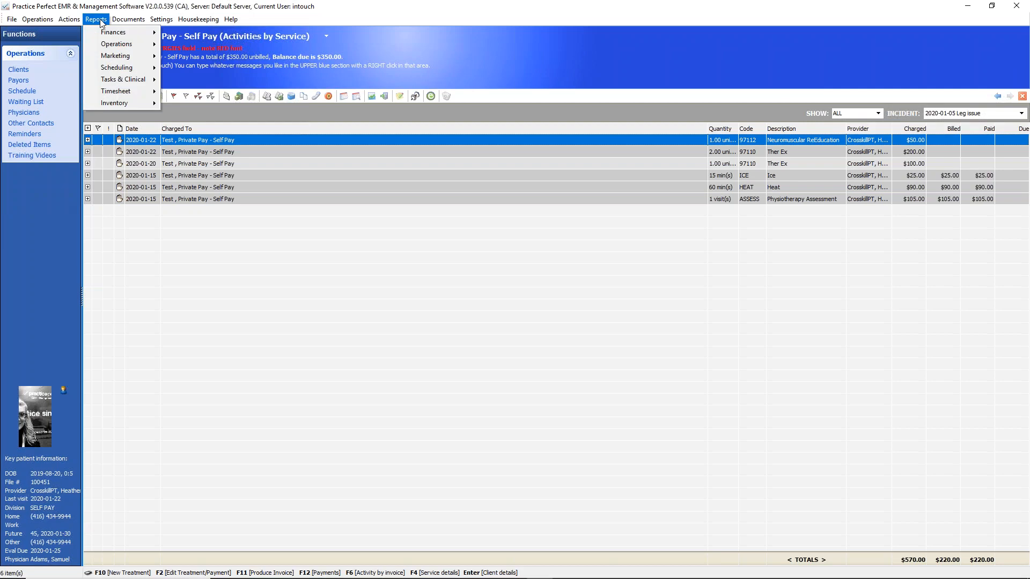
mouse_move(105, 48)
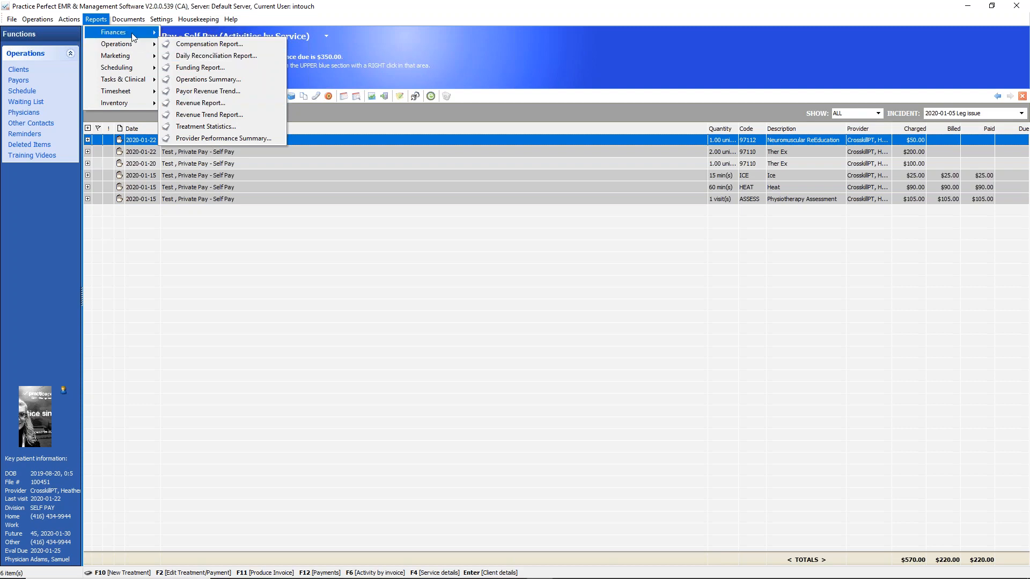
mouse_move(115, 33)
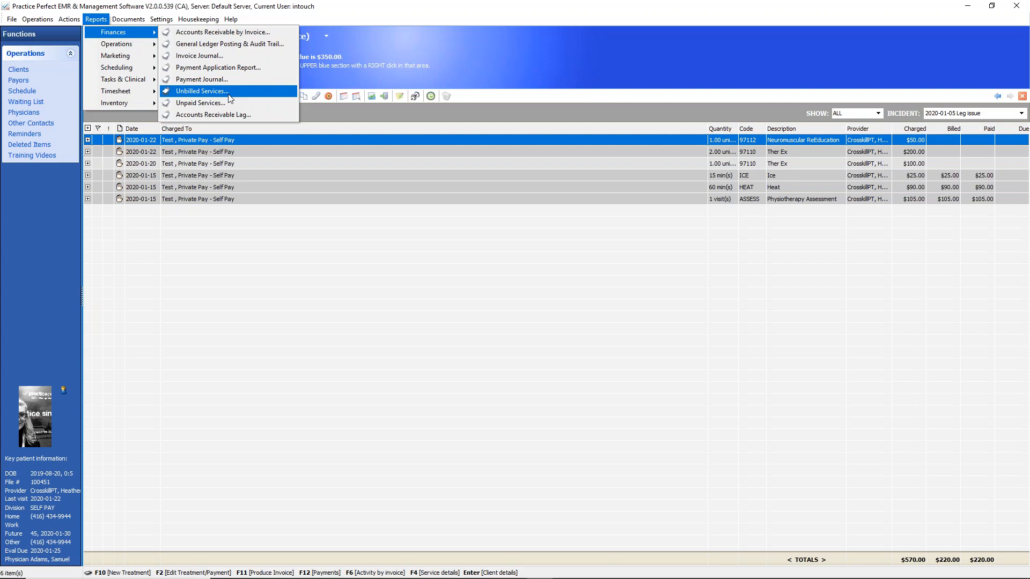
left_click(225, 93)
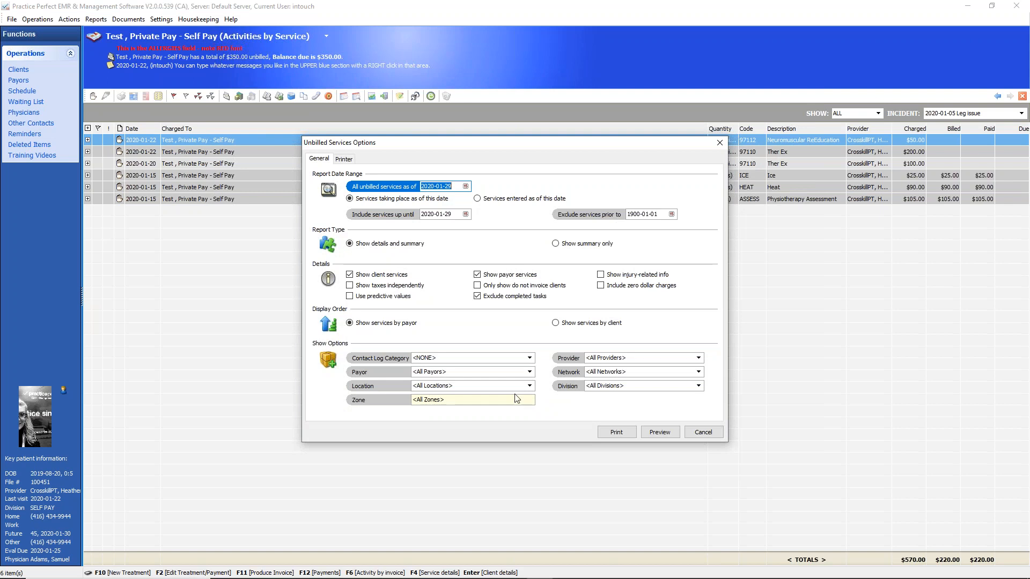
left_click(530, 387)
left_click(530, 386)
left_click(448, 436)
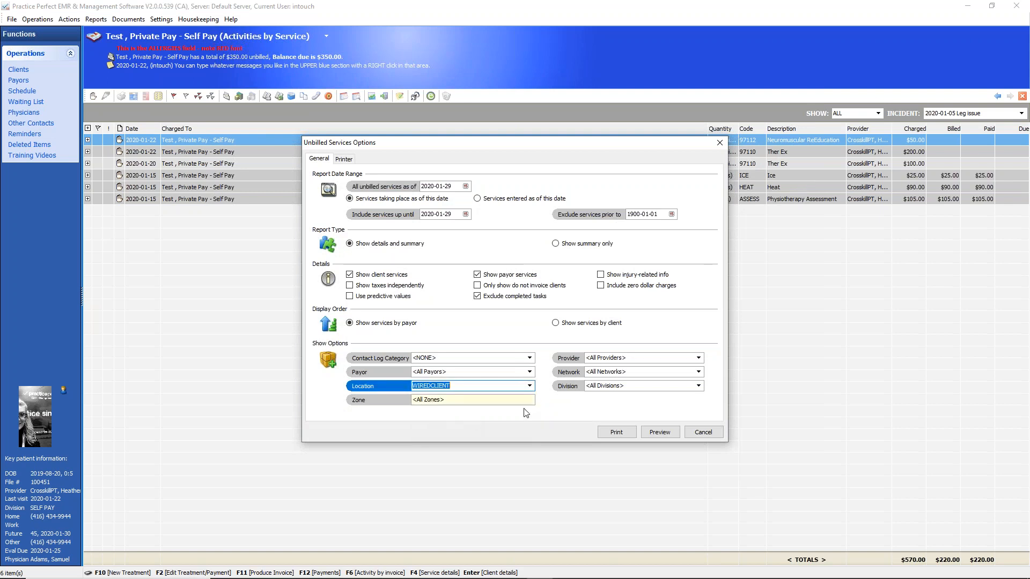
left_click(660, 432)
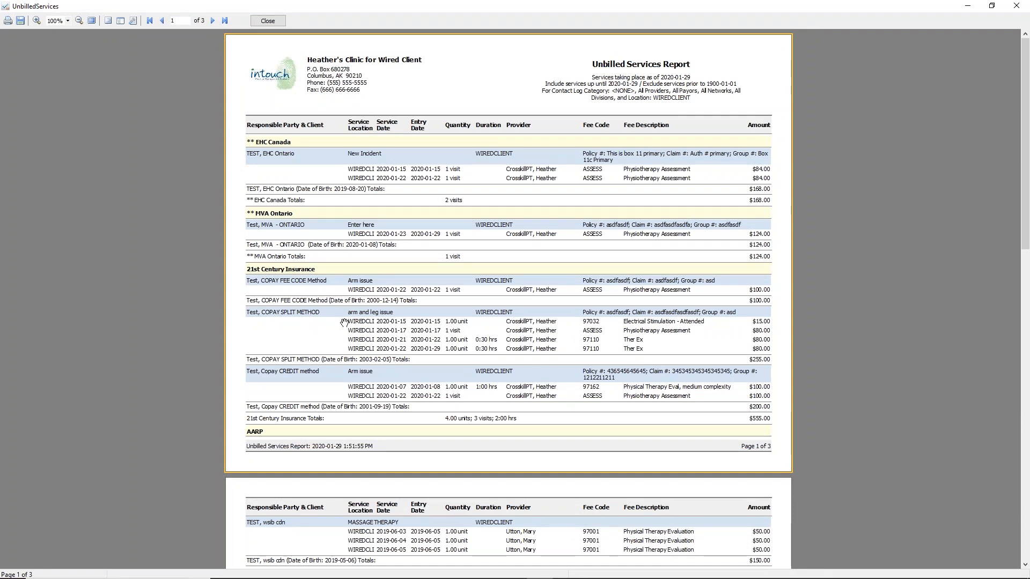
left_click(267, 21)
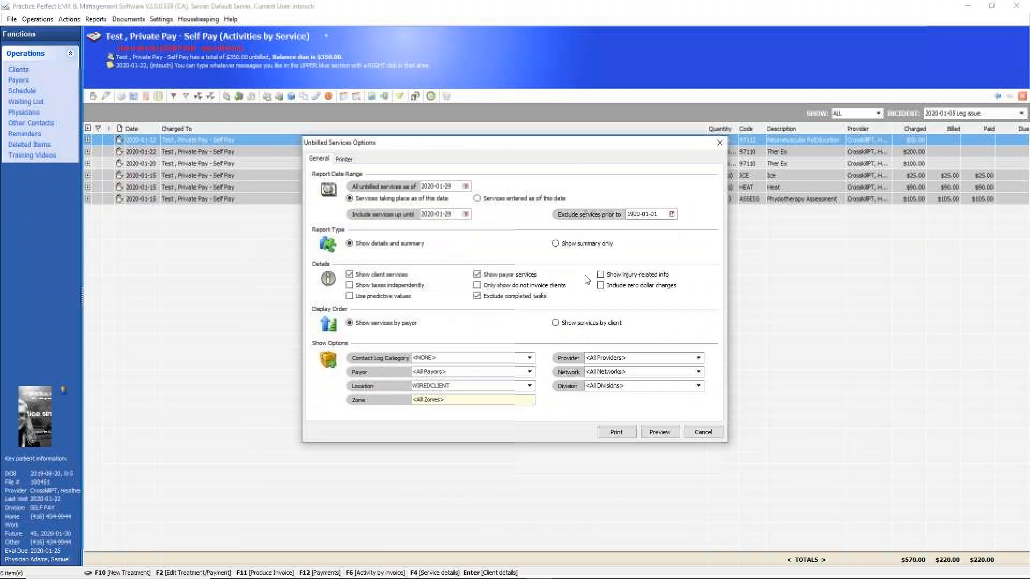
left_click(704, 432)
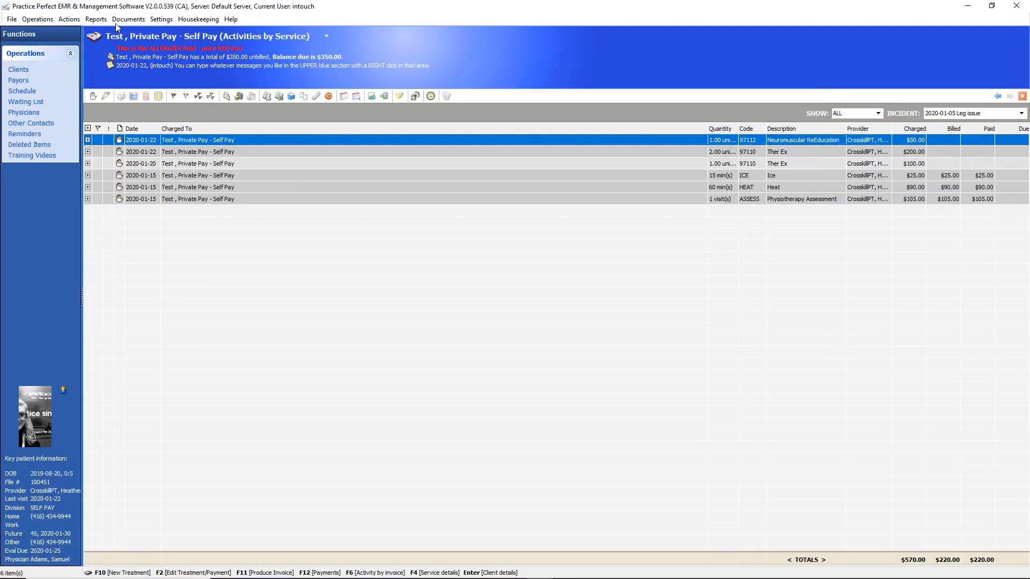
Preview the Accounts Receivable by Invoice report for the WIREDCLIENT location, and close the preview.
left_click(96, 20)
mouse_move(134, 32)
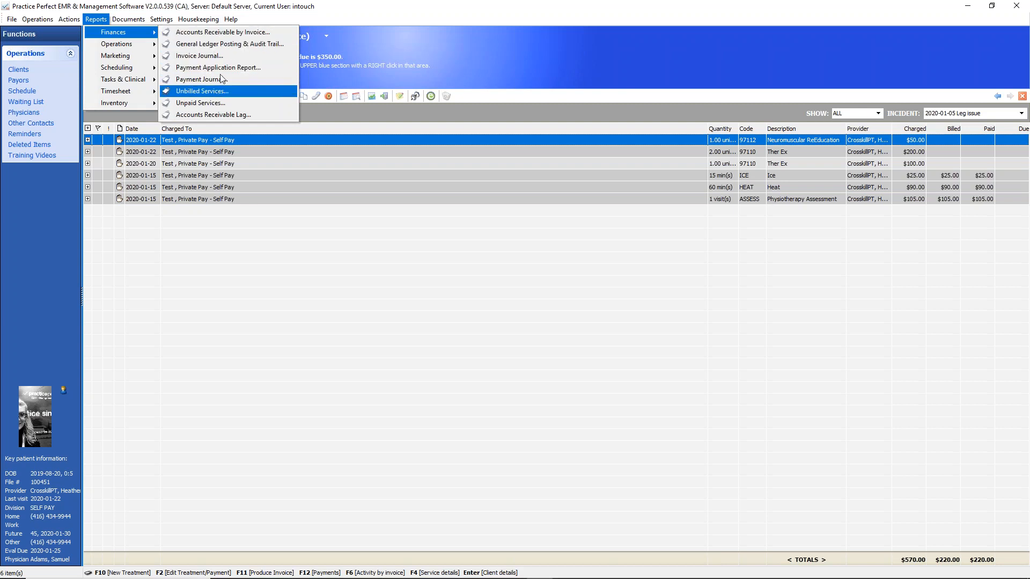
left_click(256, 31)
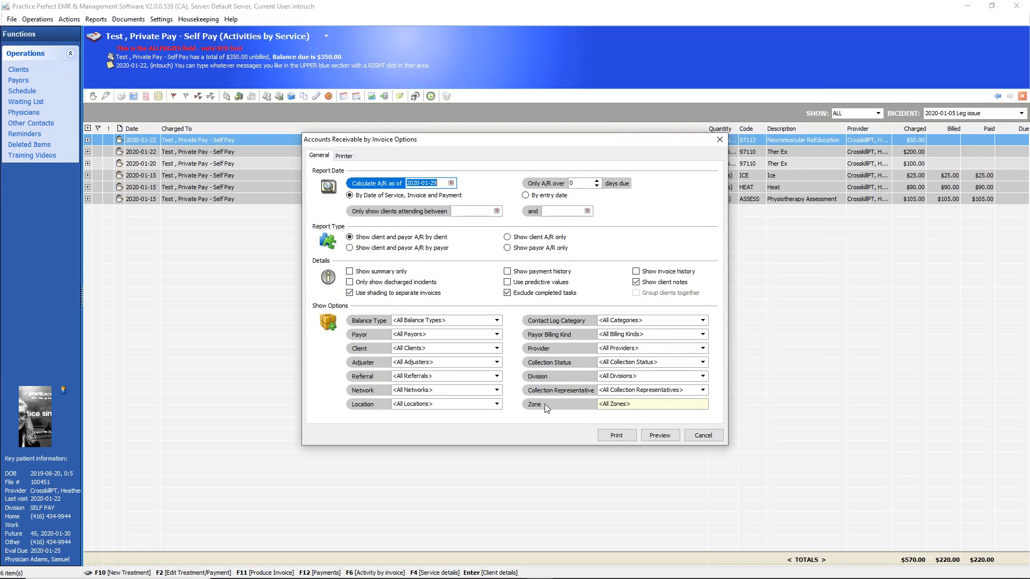
left_click(496, 404)
left_click(414, 450)
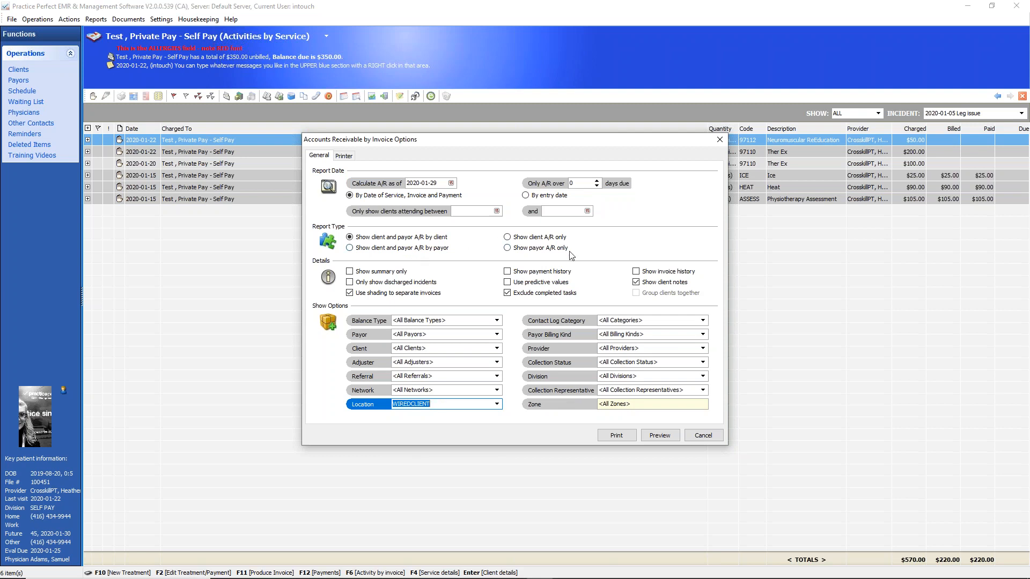
left_click(663, 436)
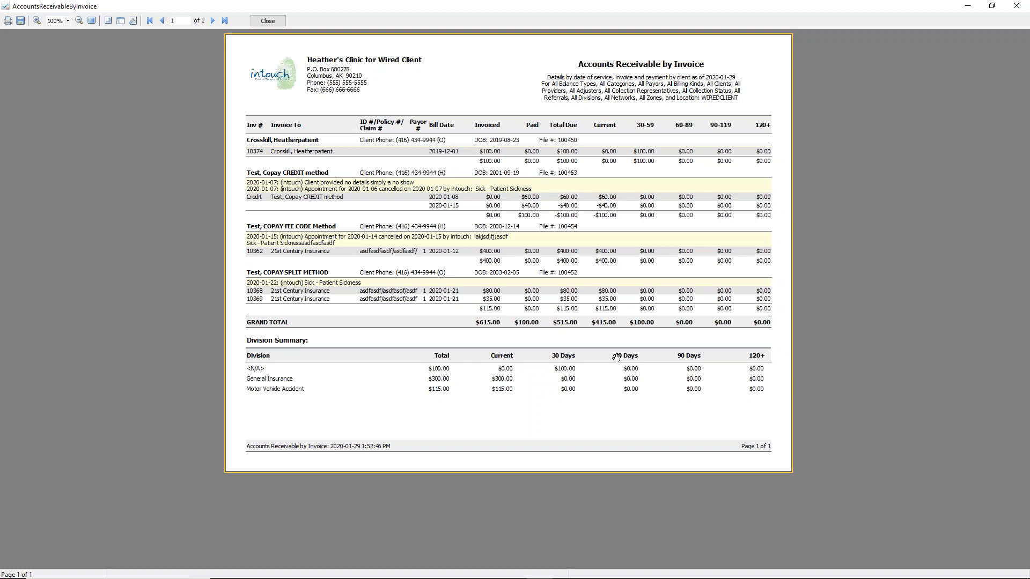
left_click(268, 21)
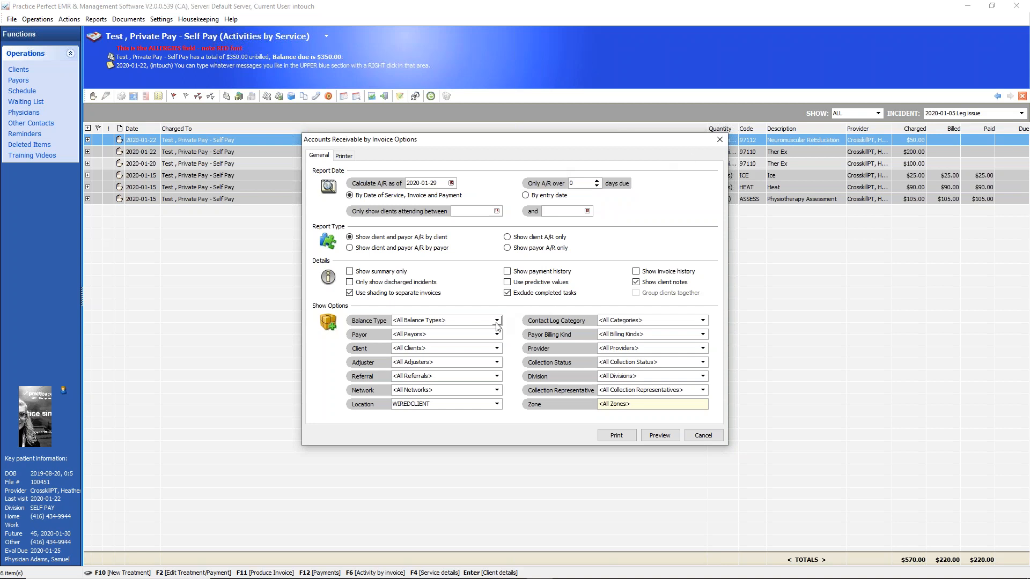
Look through the available contact log categories in the accounts receivable report options, keeping all categories selected.
left_click(702, 320)
left_click(703, 321)
left_click(703, 320)
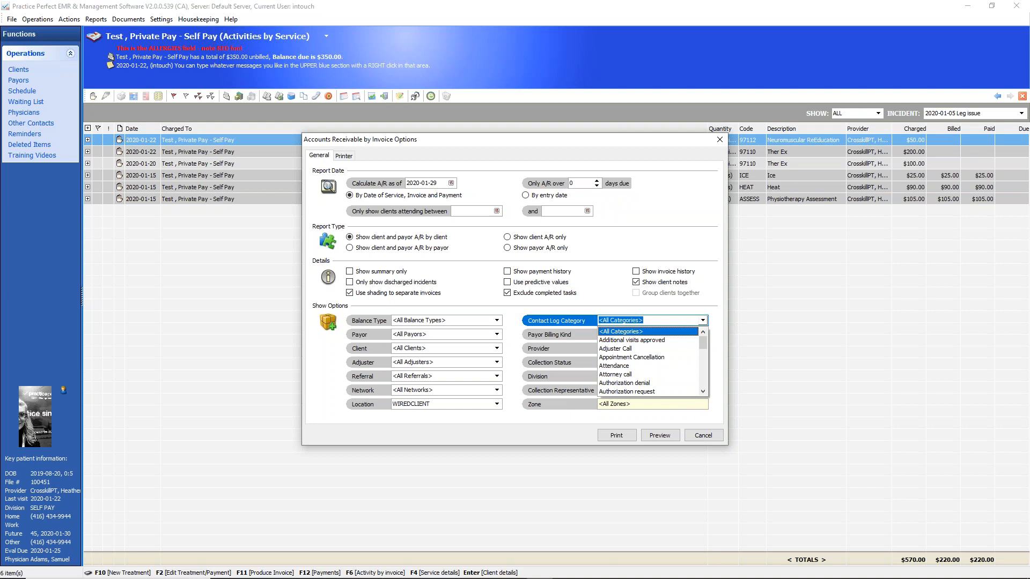
left_click(703, 320)
left_click(703, 320)
left_click(703, 320)
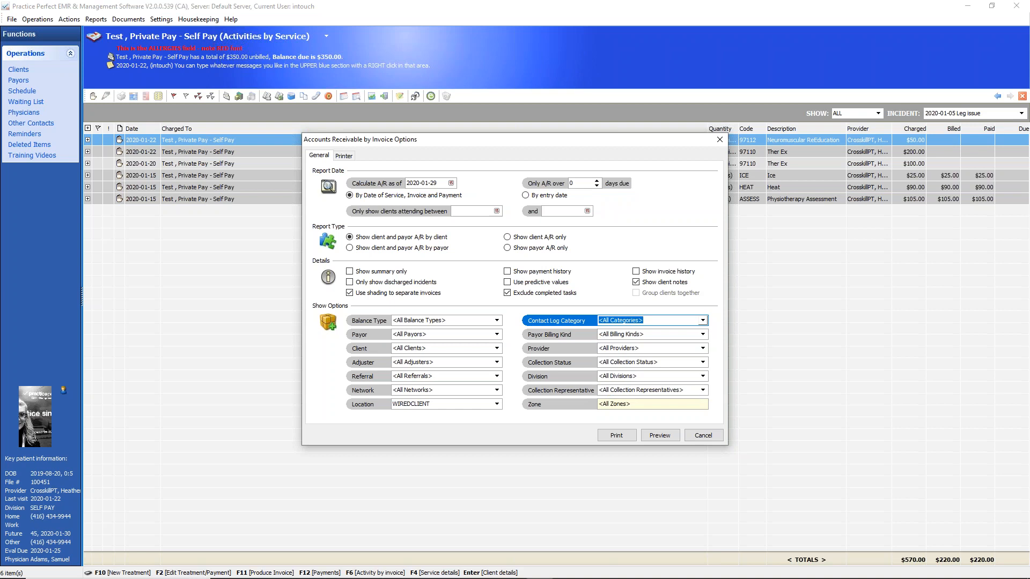
key("ctrl+shift+d")
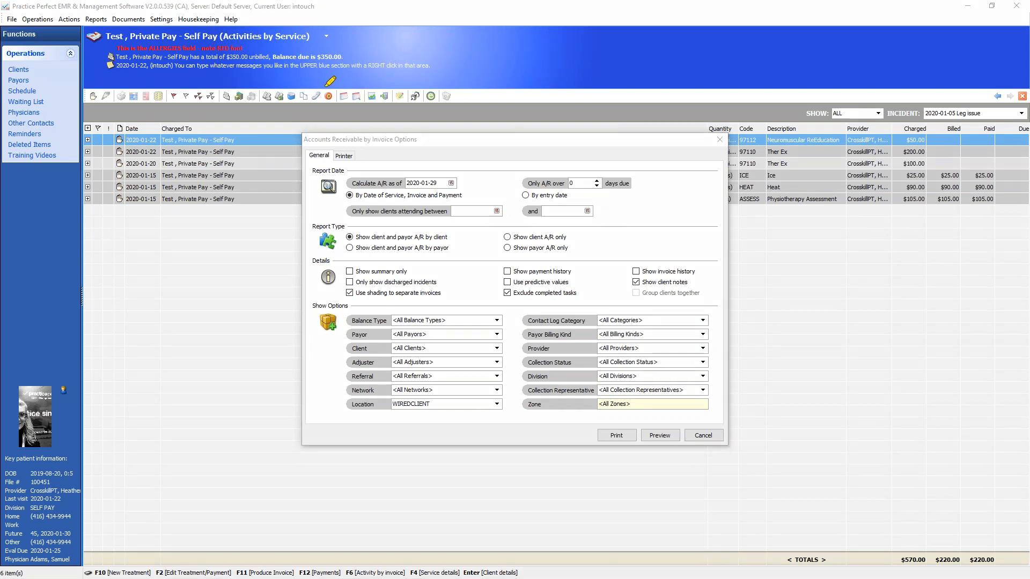
mouse_move(312, 81)
left_mouse_down()
mouse_move(321, 110)
mouse_move(306, 94)
mouse_move(324, 90)
mouse_move(326, 116)
mouse_move(311, 111)
mouse_move(308, 83)
left_mouse_up()
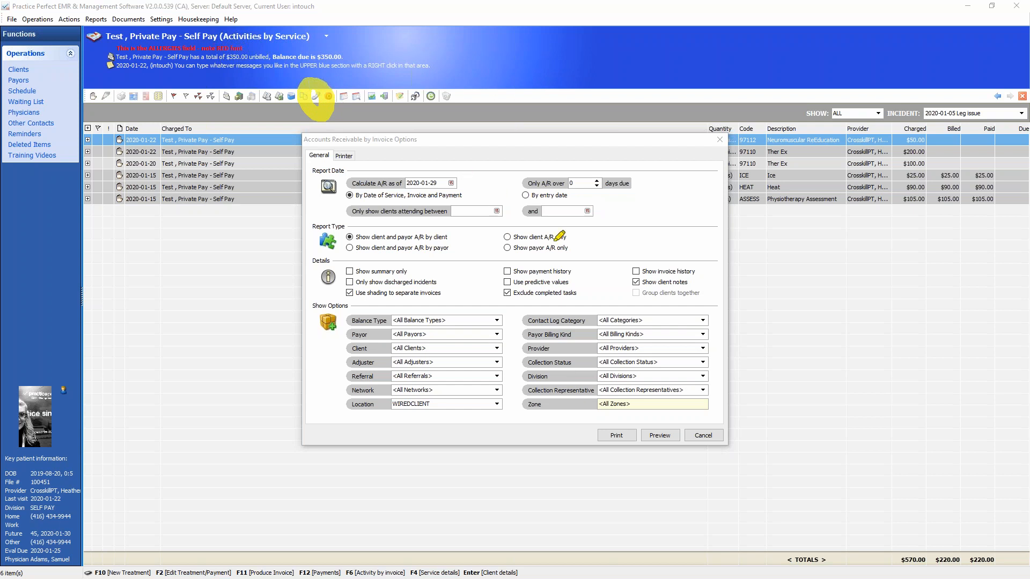
mouse_move(709, 313)
left_mouse_down()
mouse_move(520, 306)
mouse_move(538, 332)
mouse_move(613, 335)
mouse_move(719, 330)
mouse_move(710, 310)
left_mouse_up()
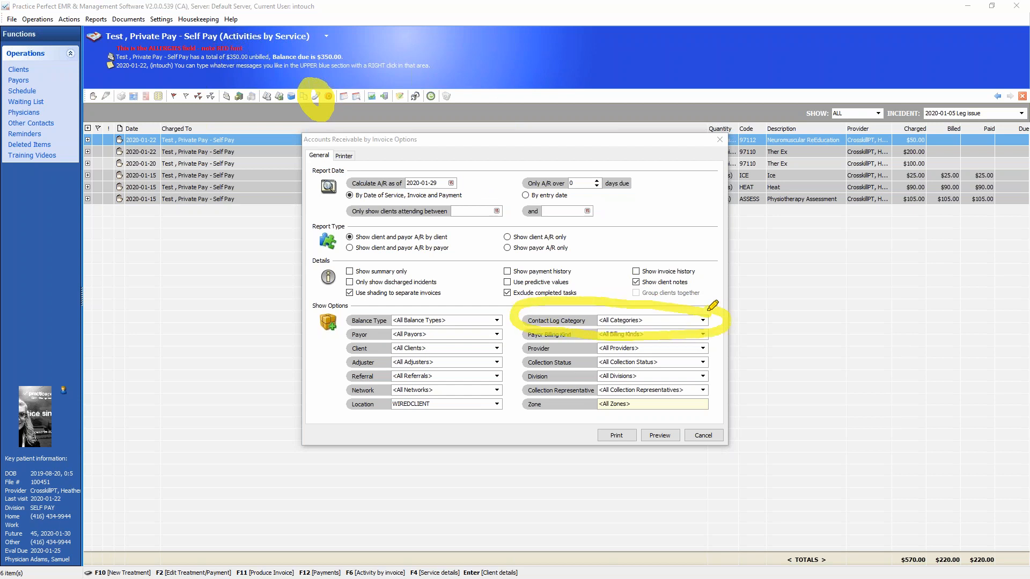
left_click_drag(453, 172, 436, 168)
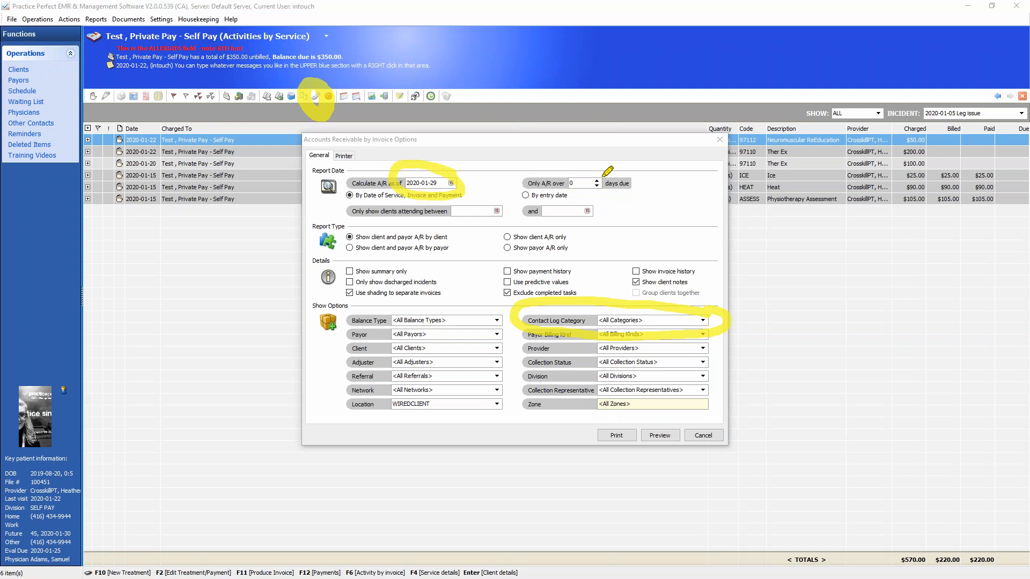
mouse_move(605, 175)
left_mouse_down()
mouse_move(555, 174)
mouse_move(602, 168)
left_mouse_up()
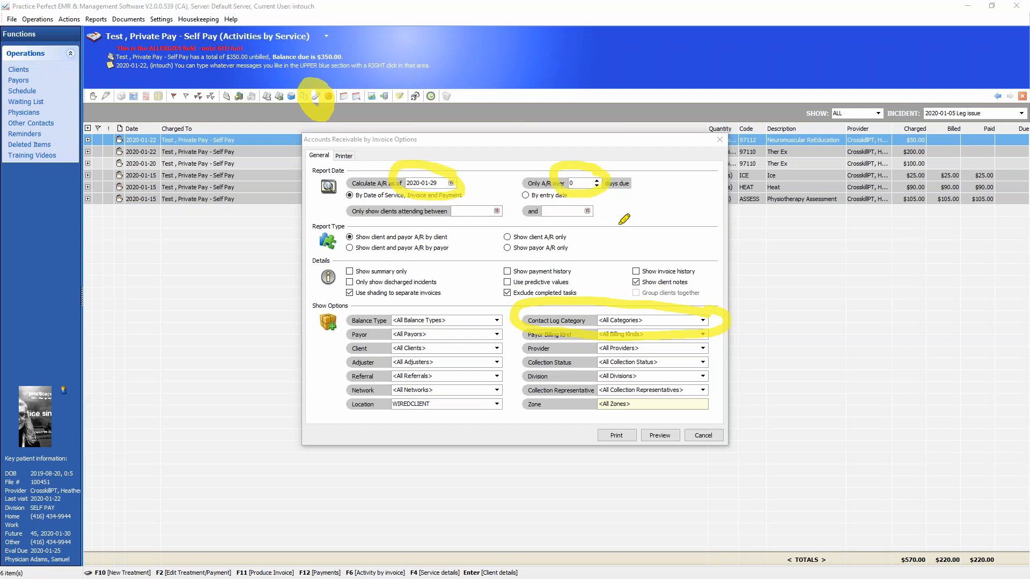
left_click_drag(580, 320, 668, 318)
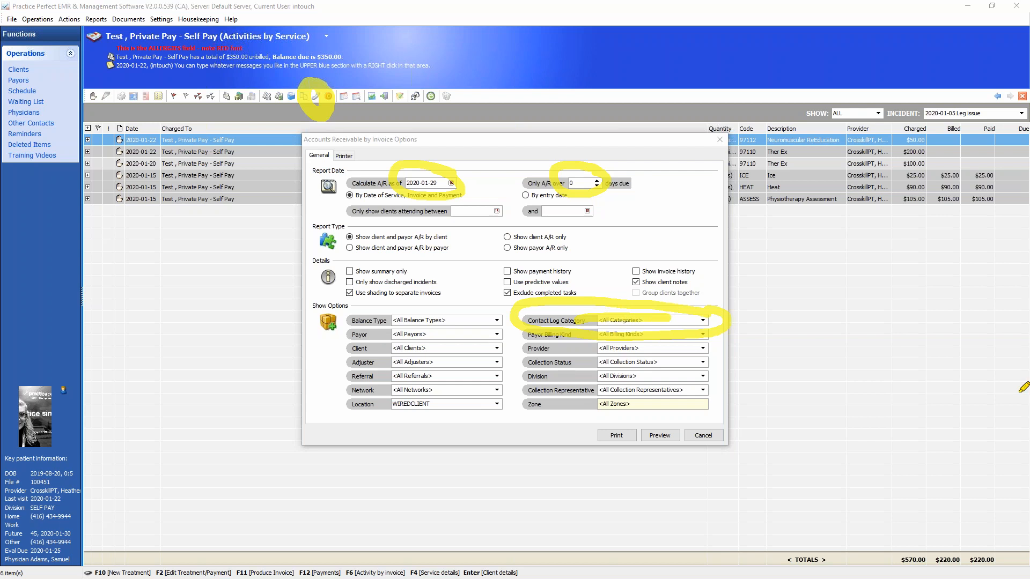
key("Escape")
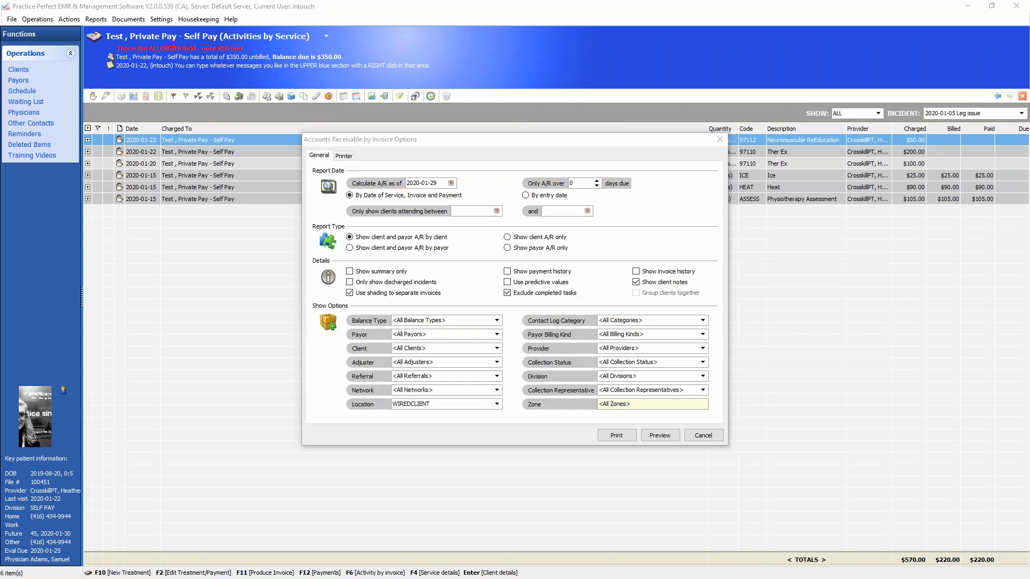
Cancel the accounts receivable report options and review the list of finance reports without opening one.
left_click(704, 434)
left_click(96, 19)
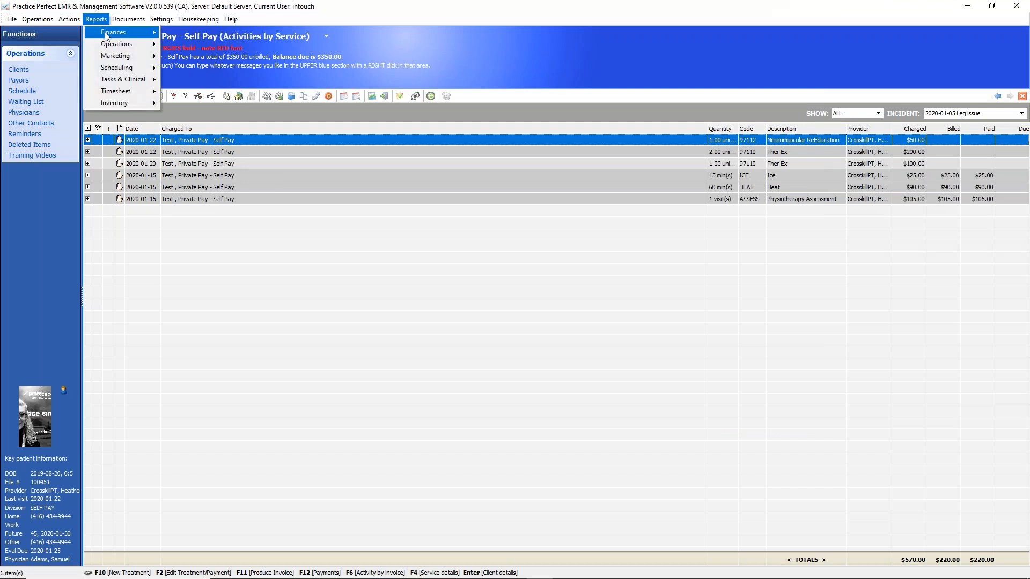
mouse_move(106, 35)
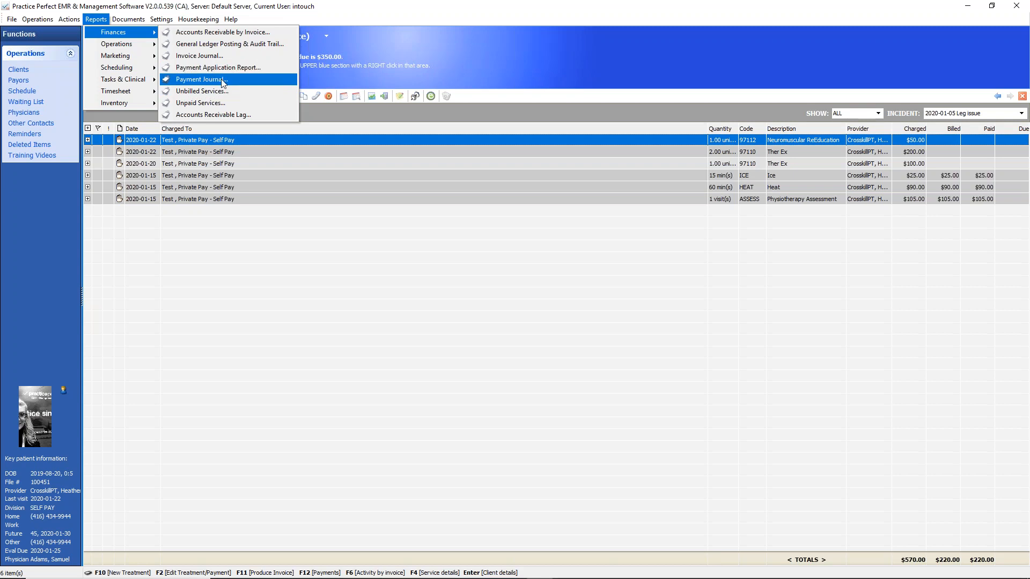
left_click(274, 276)
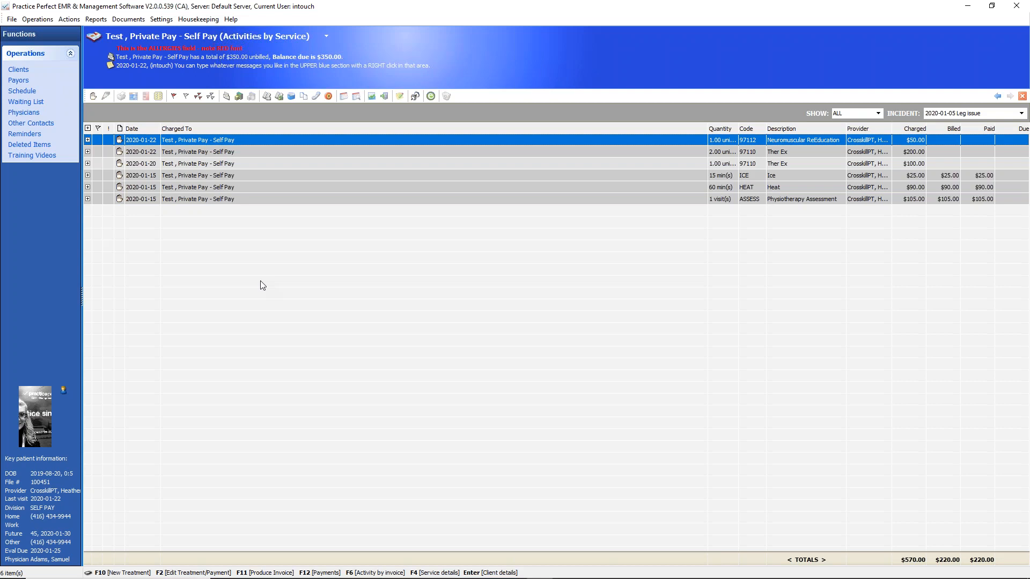
Flag the 2020-01-20 Ther Ex and 2020-01-22 Neuromuscular ReEducation services, and view their Apply Payments details without posting.
left_click(98, 163)
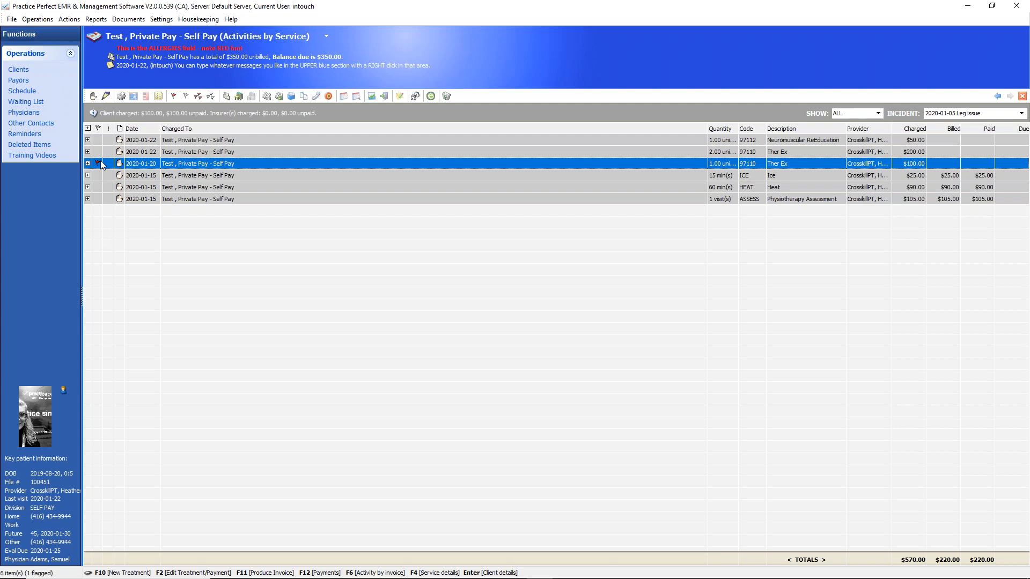
left_click(99, 143)
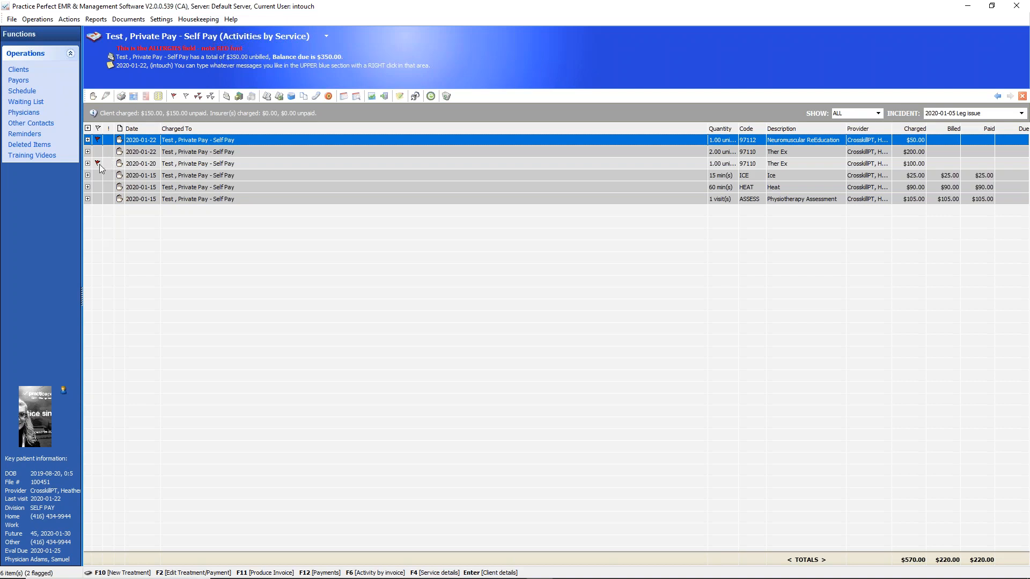
left_click(97, 139)
left_click(98, 139)
left_click(240, 97)
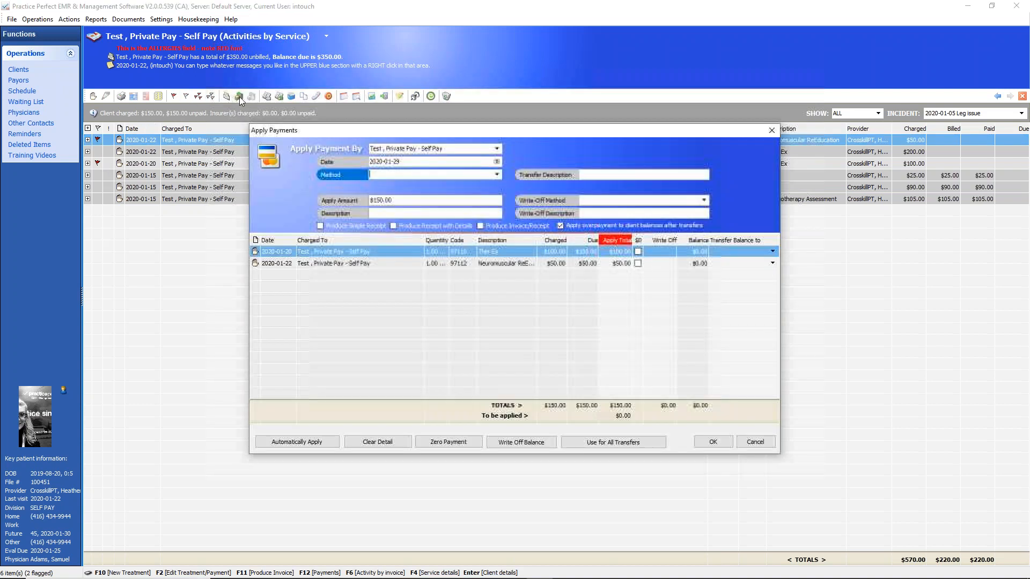
left_click(365, 264)
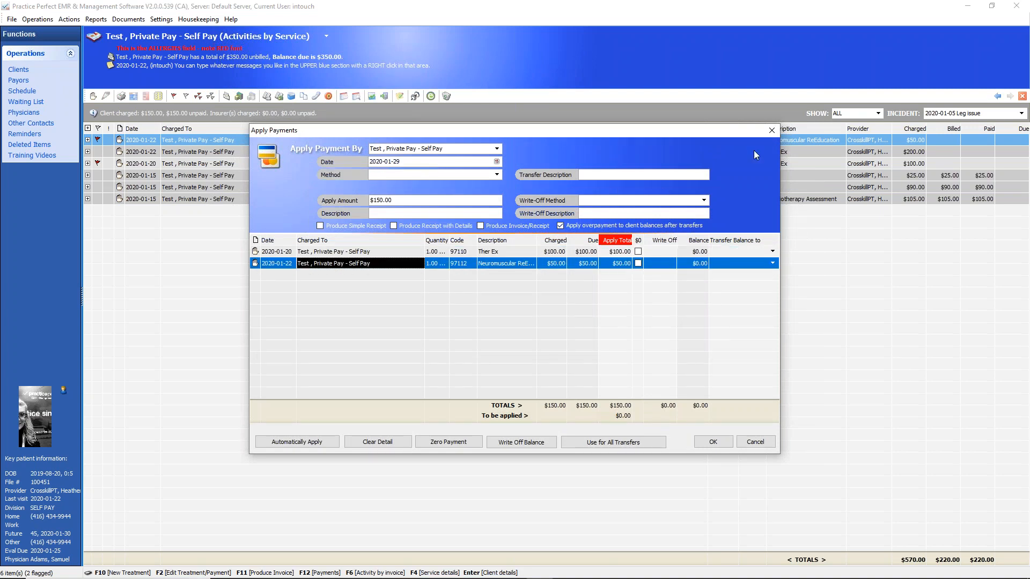
left_click(772, 131)
Clear all service flags, view Apply Payments for the whole activity list, and close it without posting.
left_click(211, 97)
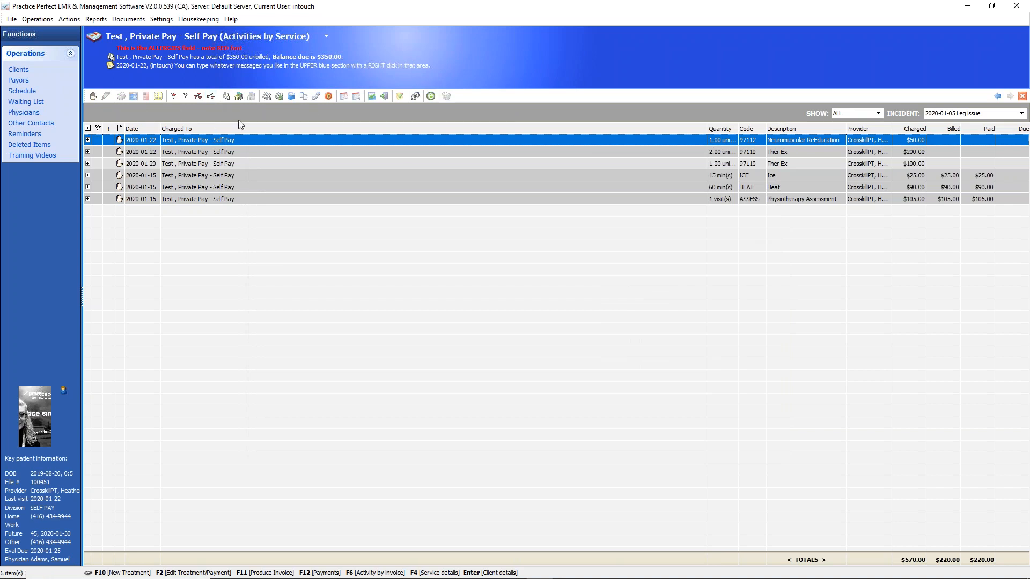
left_click(239, 97)
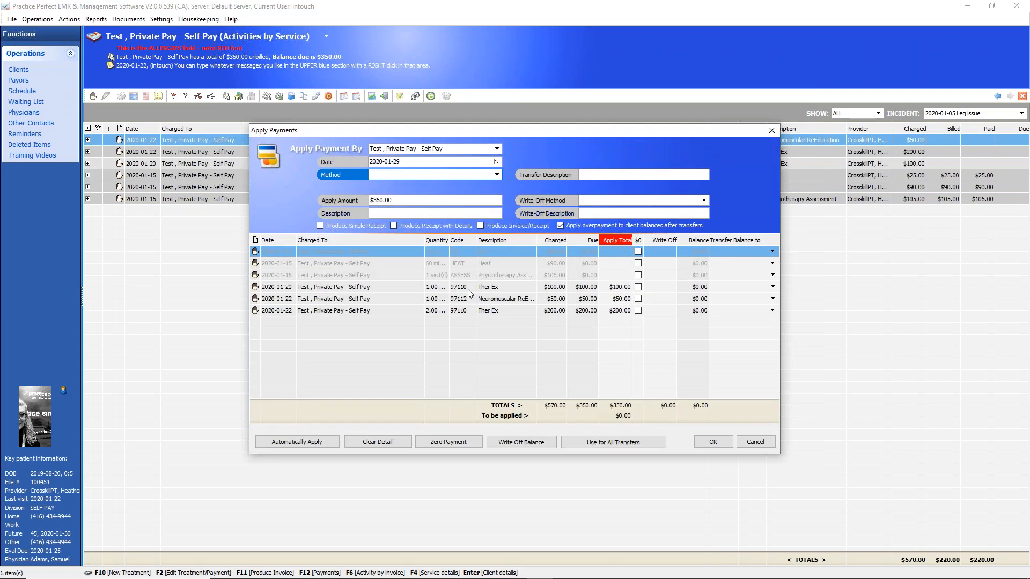
left_click(468, 290)
left_click(465, 311)
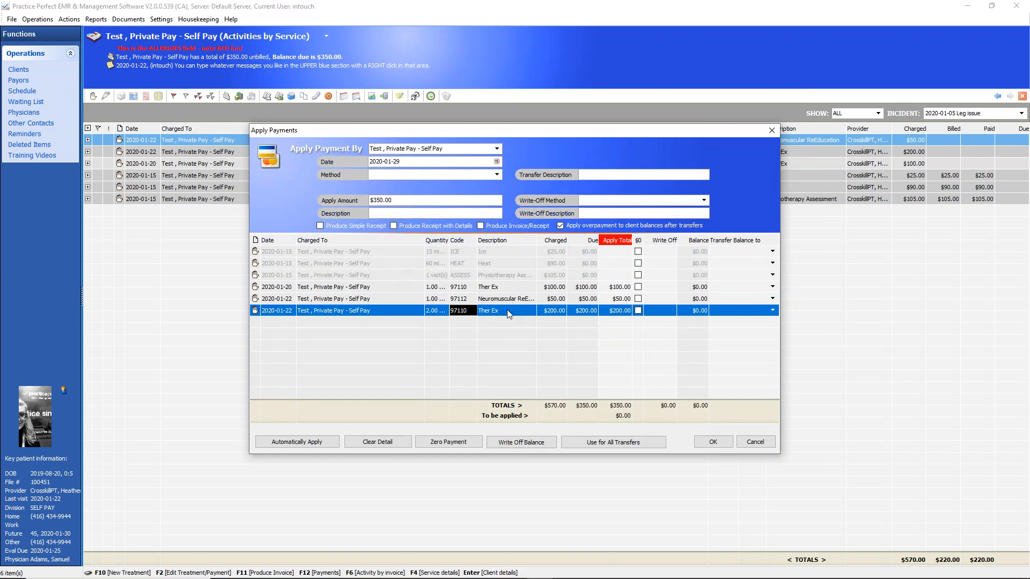
left_click(771, 130)
Flag the 2020-01-20 Ther Ex and 2020-01-22 Neuromuscular ReEducation services again, check and cancel their payment, and return to the schedule.
left_click(97, 163)
left_click(99, 142)
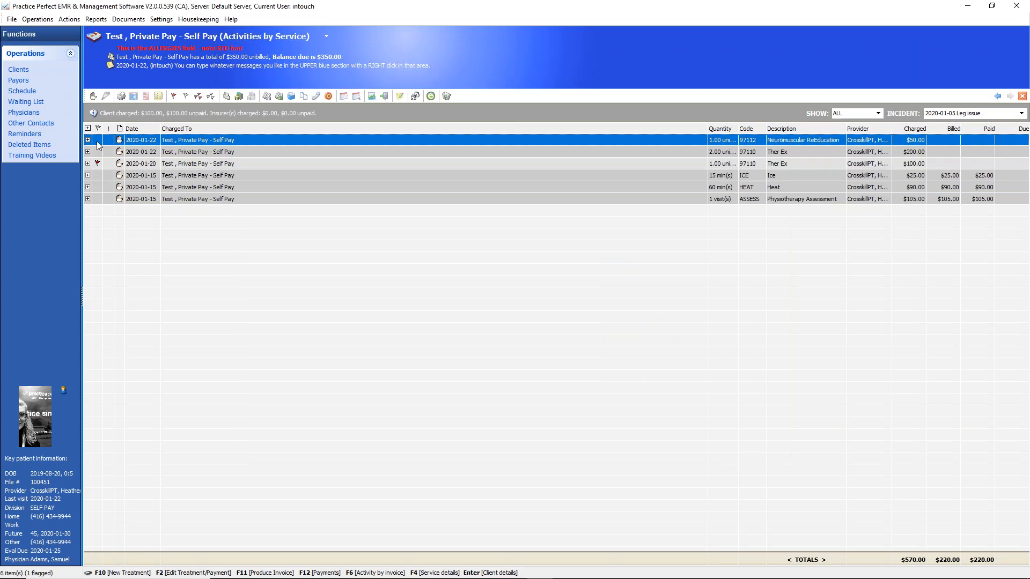
left_click(239, 97)
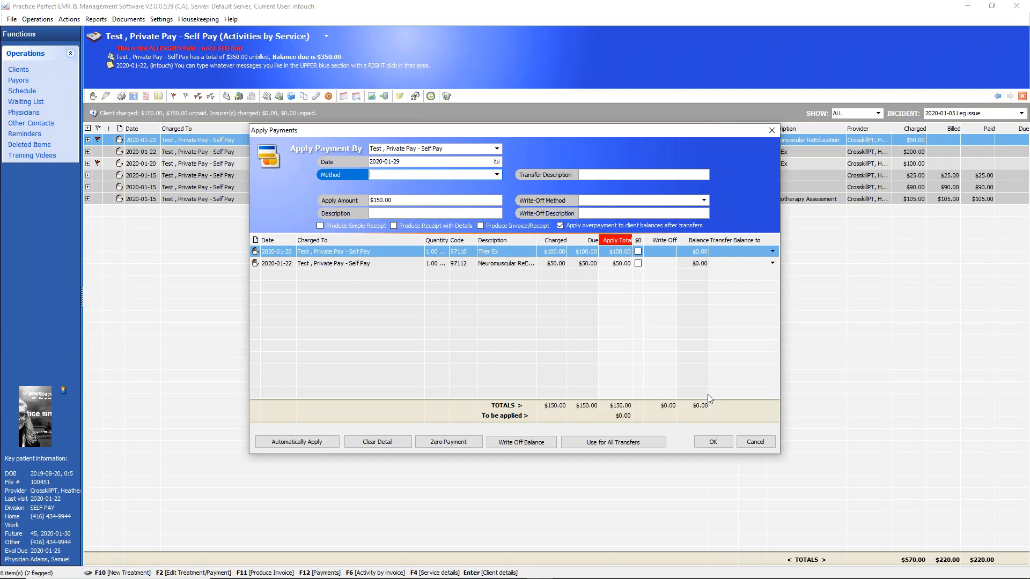
left_click(754, 442)
left_click(23, 92)
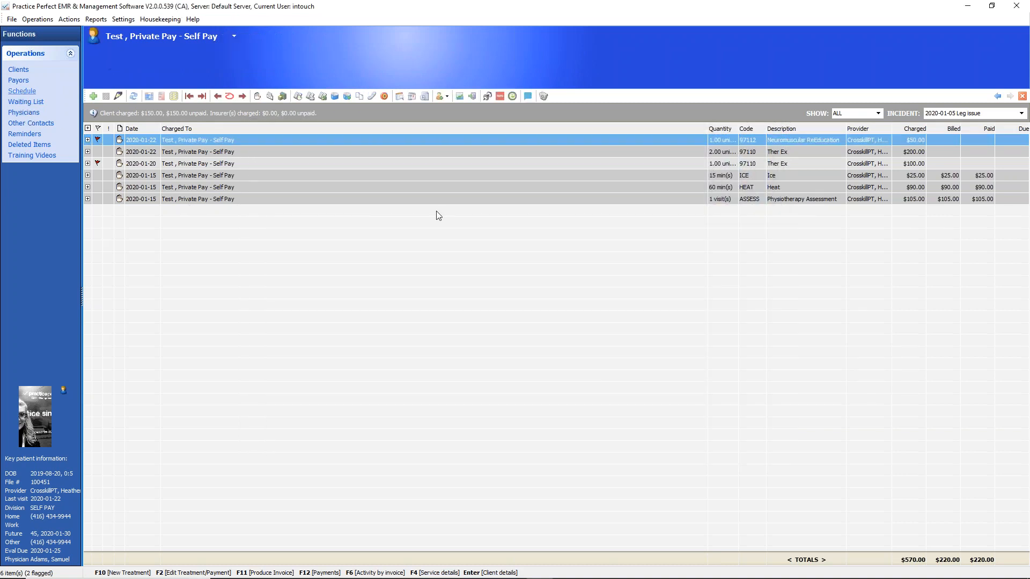
View the New Payment form for Wednesday's 9:00 AM private pay client and cancel it.
left_click(359, 211)
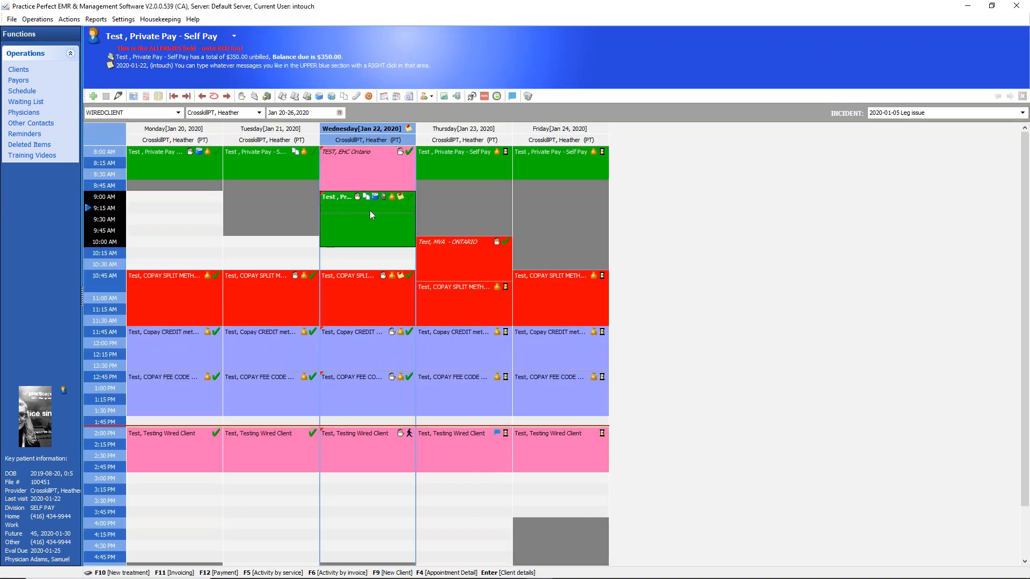
left_click(266, 97)
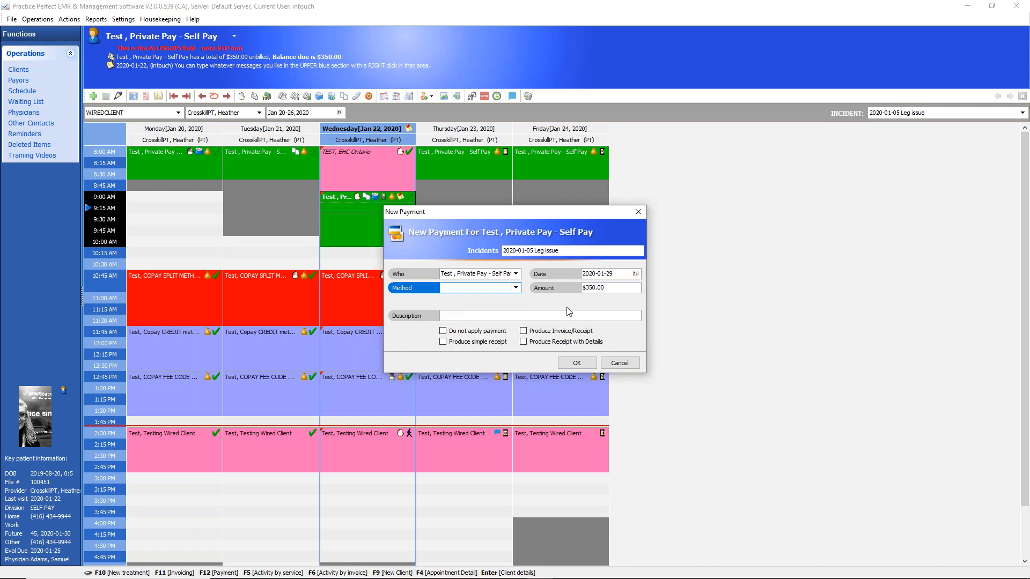
left_click(618, 364)
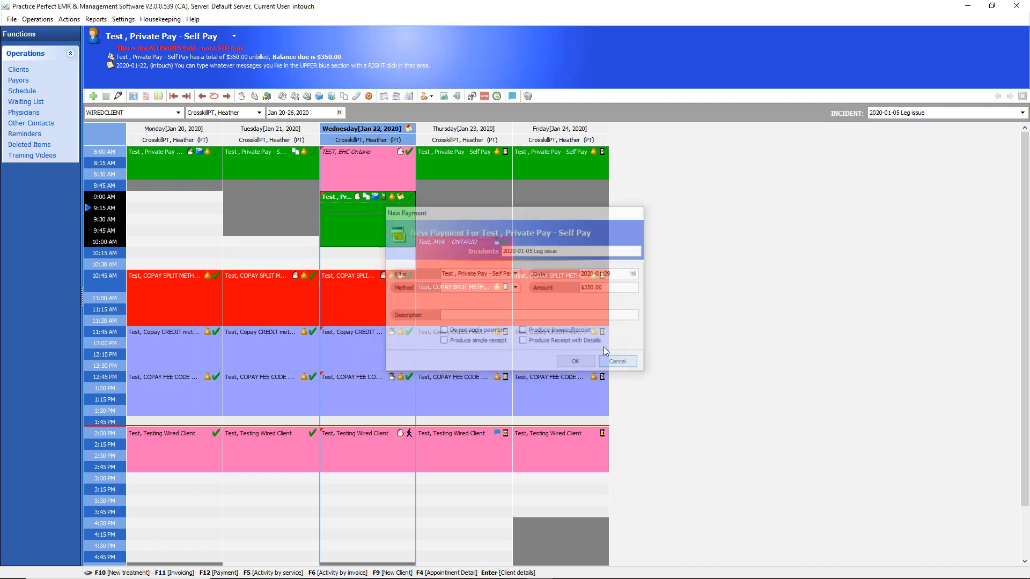
Flag the private pay client's Neuromuscular ReEducation and both Ther Ex services, and open Apply Payments for them.
left_click(283, 96)
left_click(98, 140)
left_click(98, 163)
left_click(98, 152)
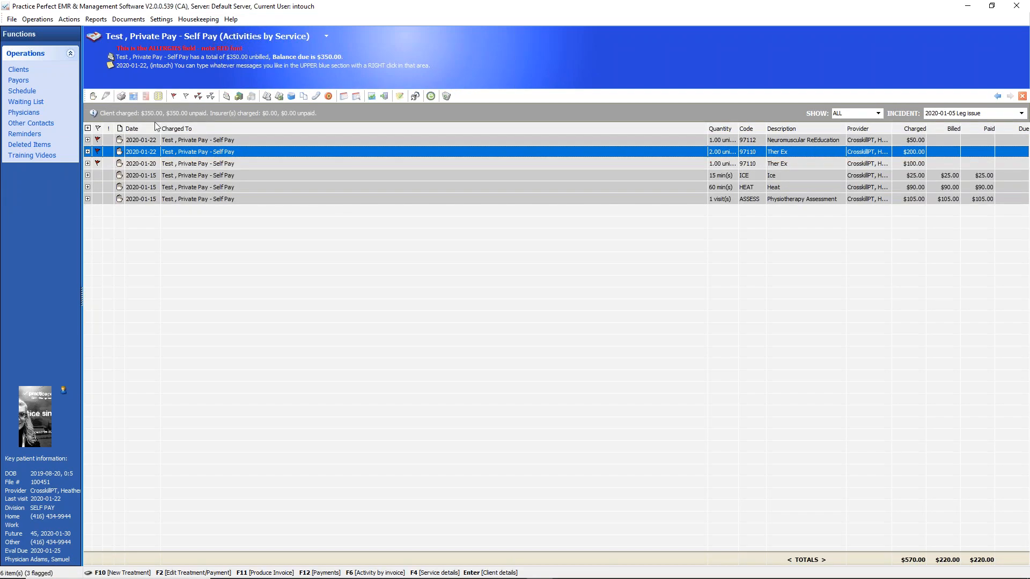
left_click(239, 96)
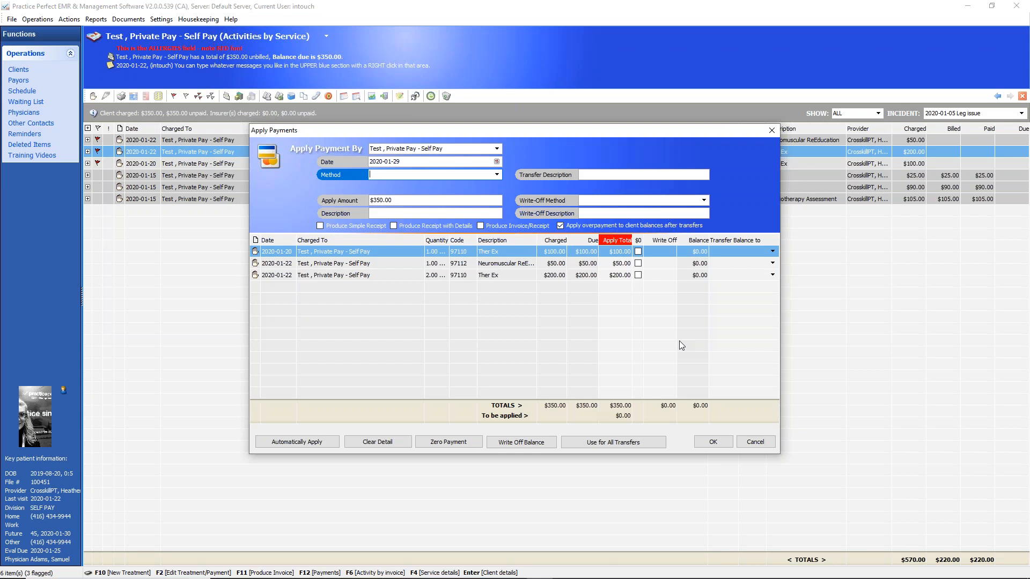
Check the payment date and choose Cheque as the payment method for the flagged services.
left_click(410, 161)
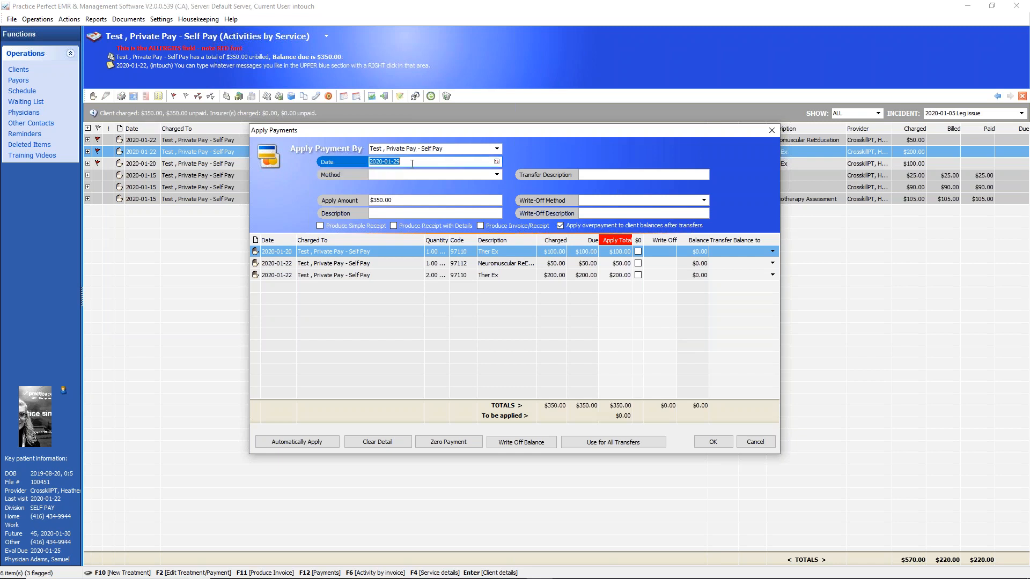
left_click(497, 162)
left_click(496, 162)
left_click(497, 176)
left_click(498, 175)
left_click(497, 175)
left_click(383, 194)
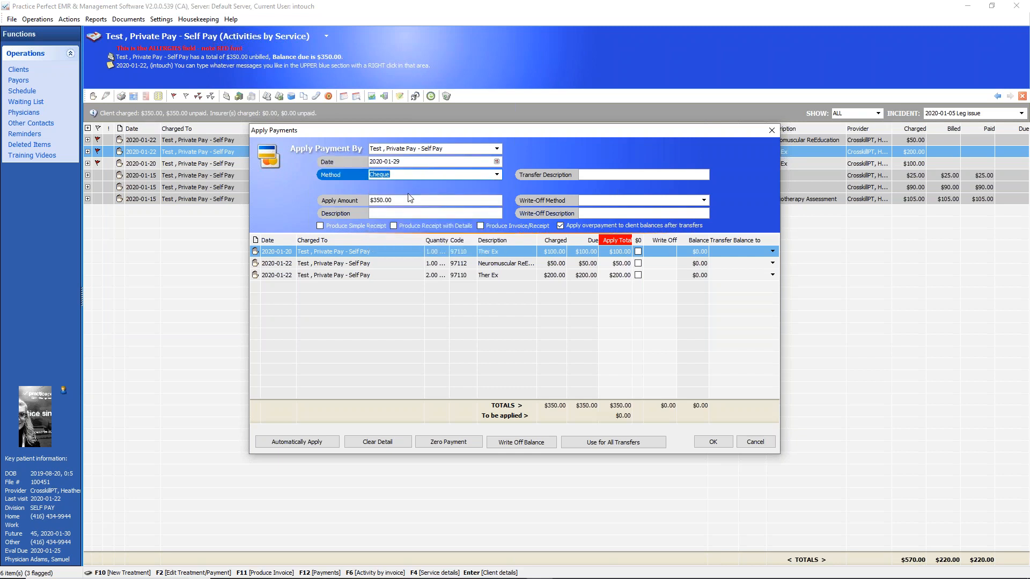
Set the payment's apply amount to $250.00.
left_click(359, 201)
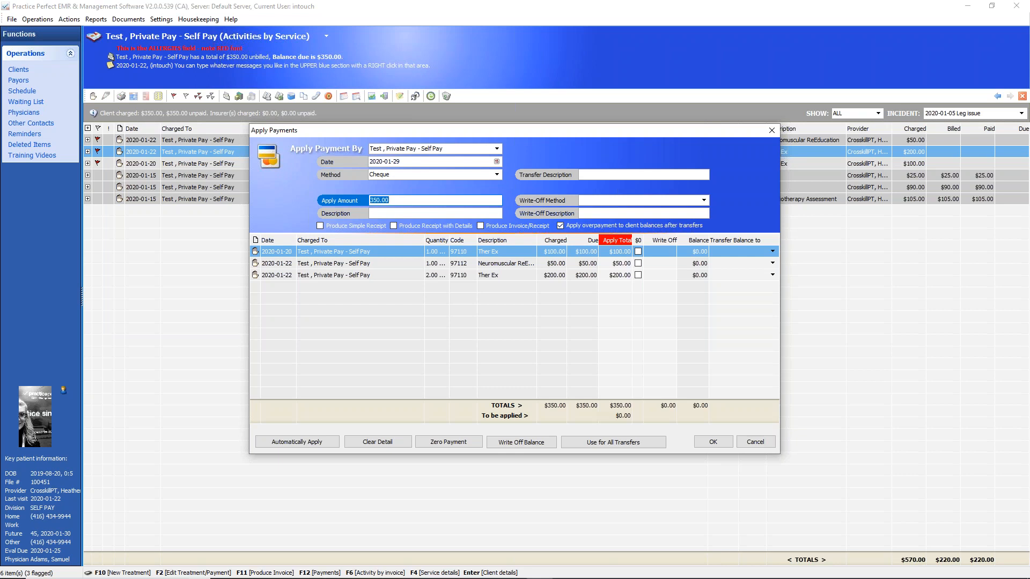
type("250")
left_click(387, 214)
left_click(385, 201)
left_click(390, 214)
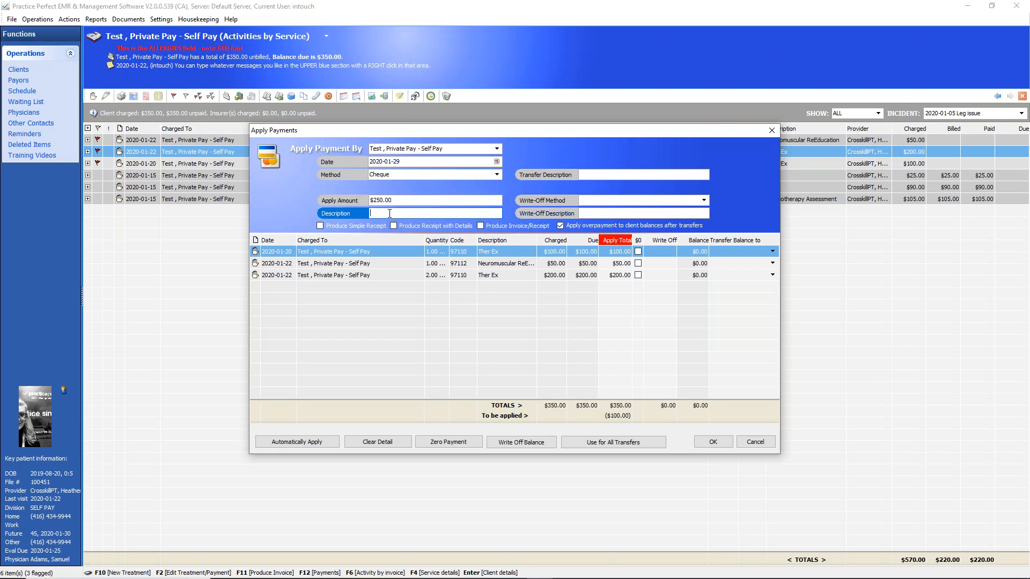
Enter "EFT ou97979797" as the payment description.
type("*^*&^*^*^*")
left_click_drag(373, 214, 433, 214)
type("EFT ou97979797")
left_click_drag(433, 215, 357, 219)
left_click(395, 201)
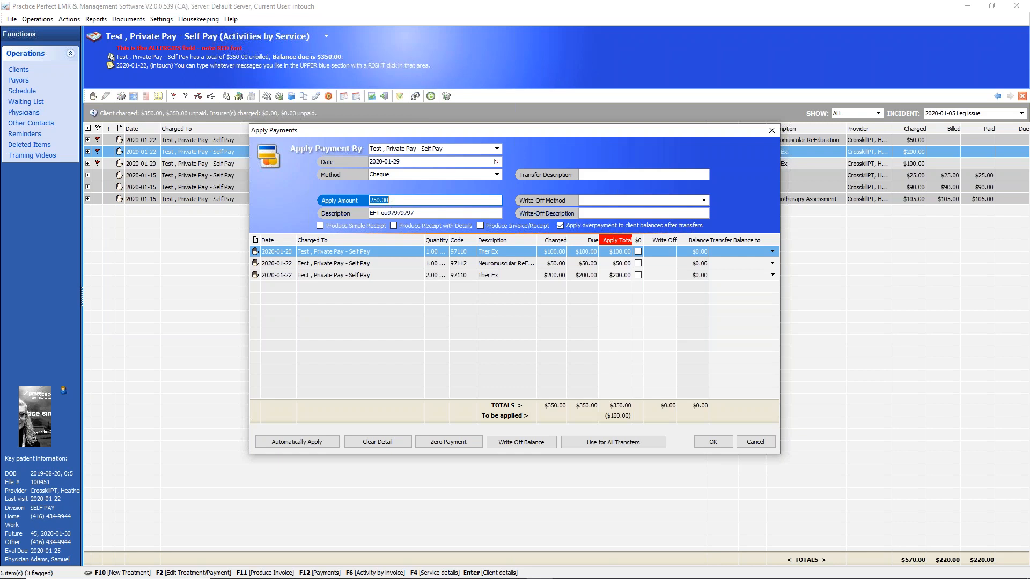
mouse_move(402, 192)
left_mouse_down()
mouse_move(357, 181)
mouse_move(317, 206)
mouse_move(411, 189)
mouse_move(617, 201)
mouse_move(614, 230)
mouse_move(606, 218)
mouse_move(639, 213)
mouse_move(639, 245)
mouse_move(633, 254)
mouse_move(627, 225)
mouse_move(605, 262)
mouse_move(601, 405)
mouse_move(649, 422)
mouse_move(646, 241)
mouse_move(634, 226)
left_mouse_up()
left_click_drag(367, 181, 431, 127)
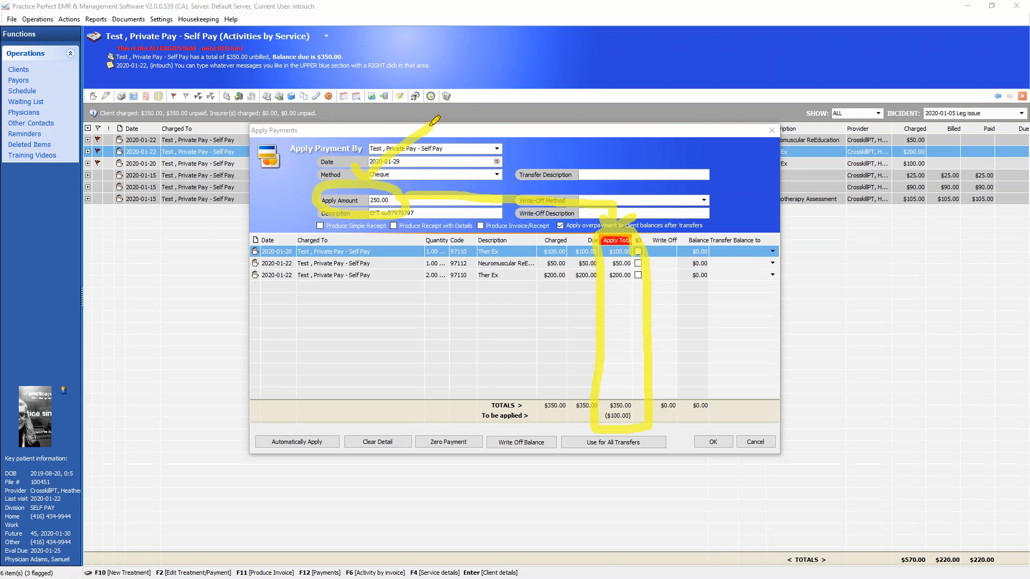
left_click_drag(611, 192, 689, 121)
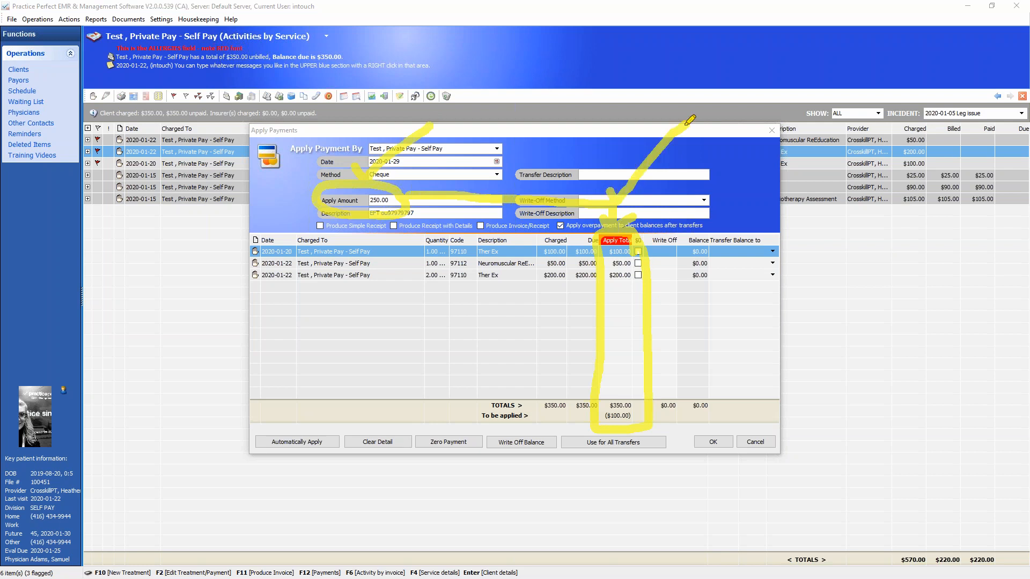
key("Escape")
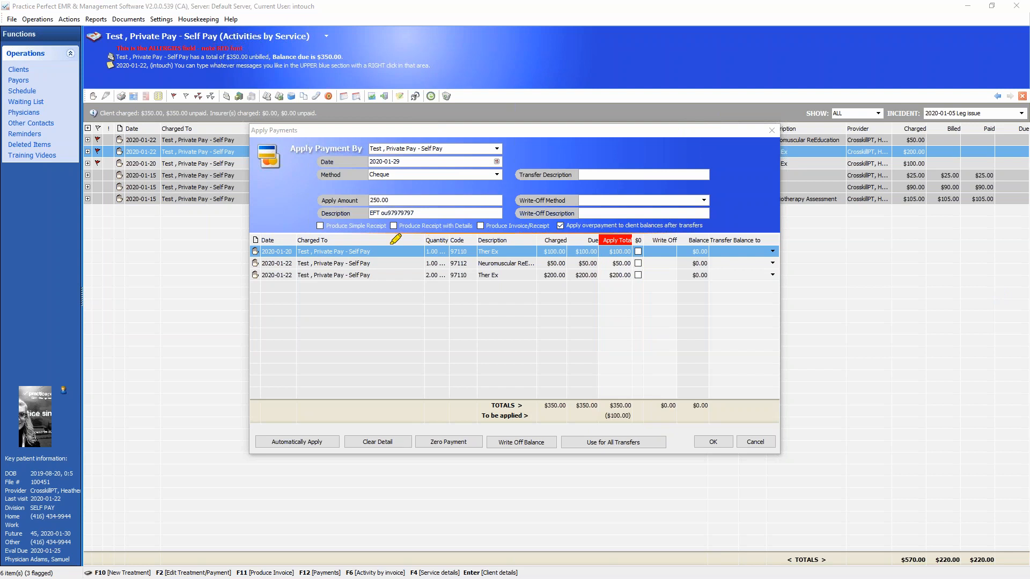
left_click_drag(531, 252, 556, 250)
mouse_move(638, 245)
left_mouse_down()
mouse_move(606, 245)
mouse_move(637, 244)
left_mouse_up()
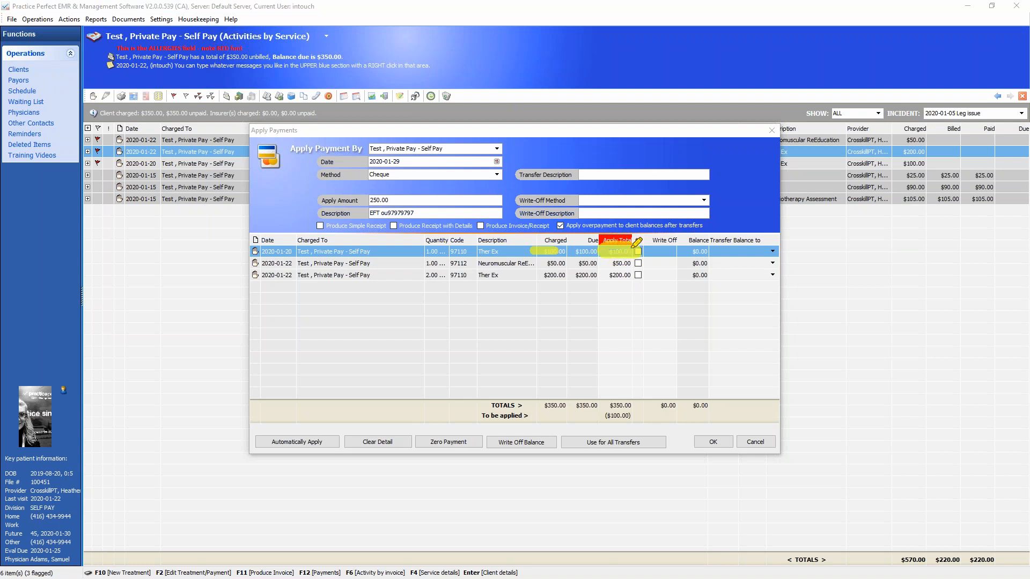
left_click_drag(543, 262, 637, 263)
left_click_drag(544, 275, 636, 274)
mouse_move(647, 395)
left_mouse_down()
mouse_move(604, 391)
mouse_move(631, 429)
mouse_move(640, 396)
mouse_move(415, 215)
mouse_move(399, 185)
mouse_move(365, 212)
mouse_move(418, 210)
left_mouse_up()
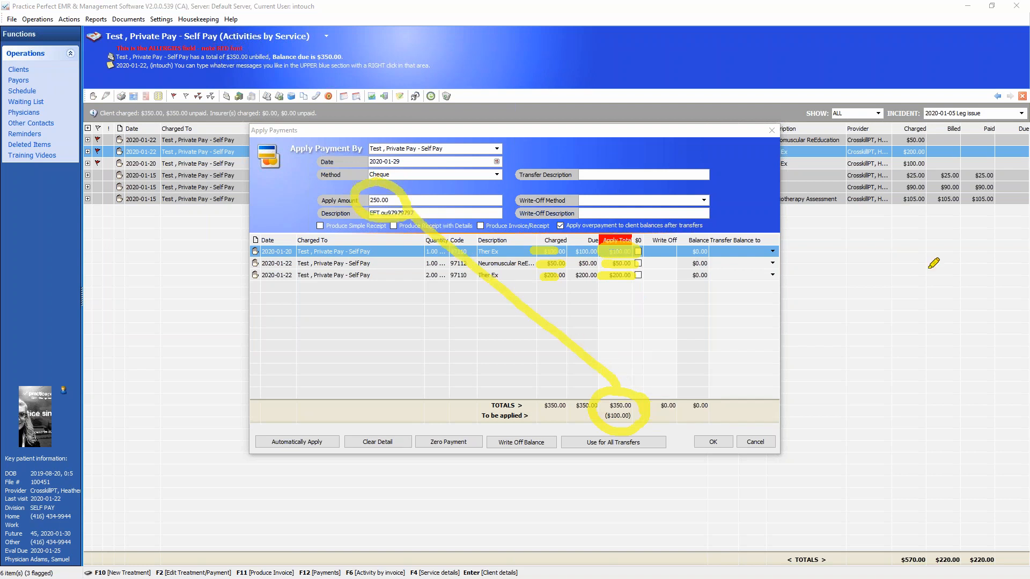
key("e")
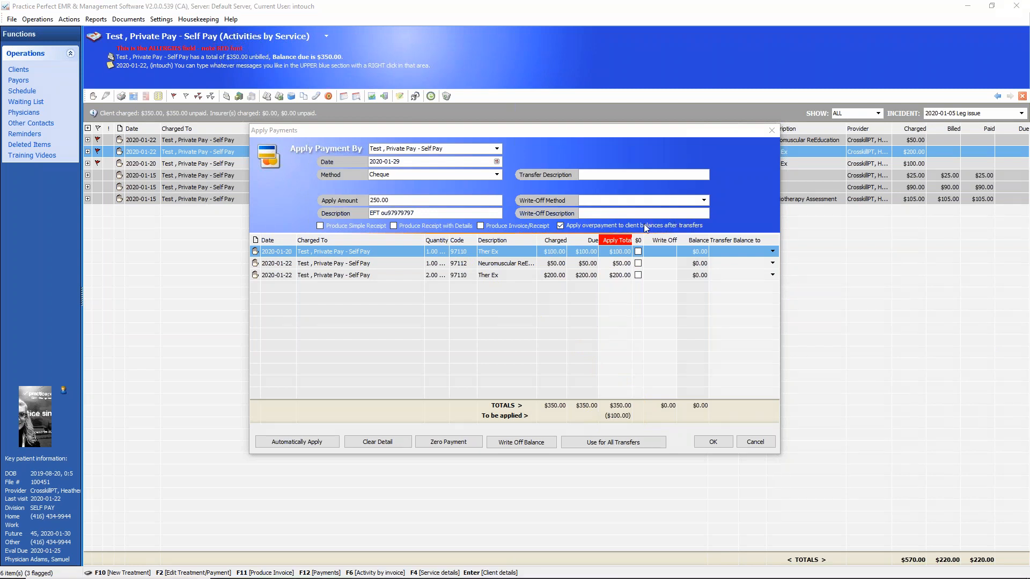
Distribute the payment by applying $50 to the 2020-01-20 Ther Ex service and $150 to the 2020-01-22 Ther Ex service.
left_click(618, 252)
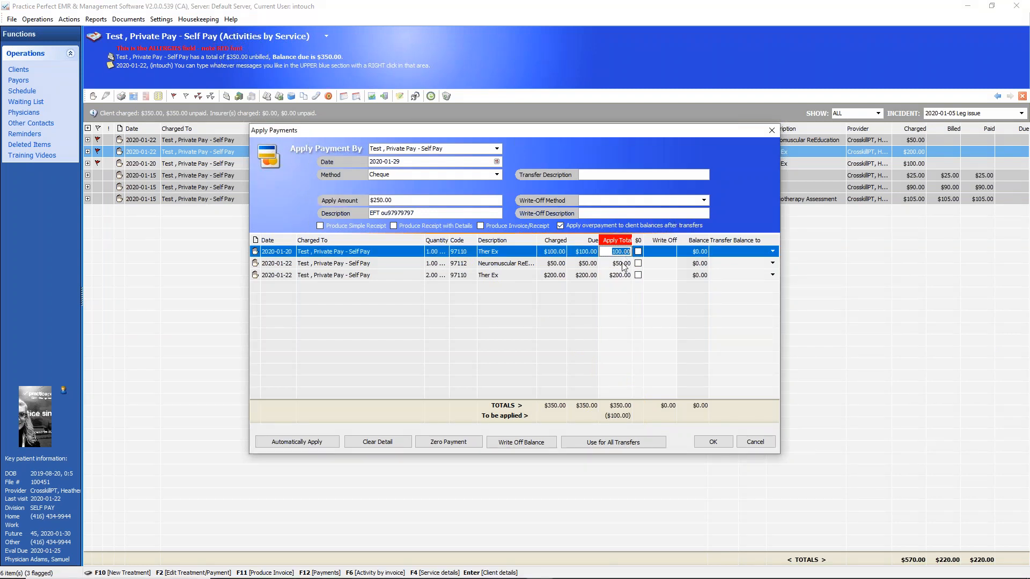
type("50")
left_click(623, 264)
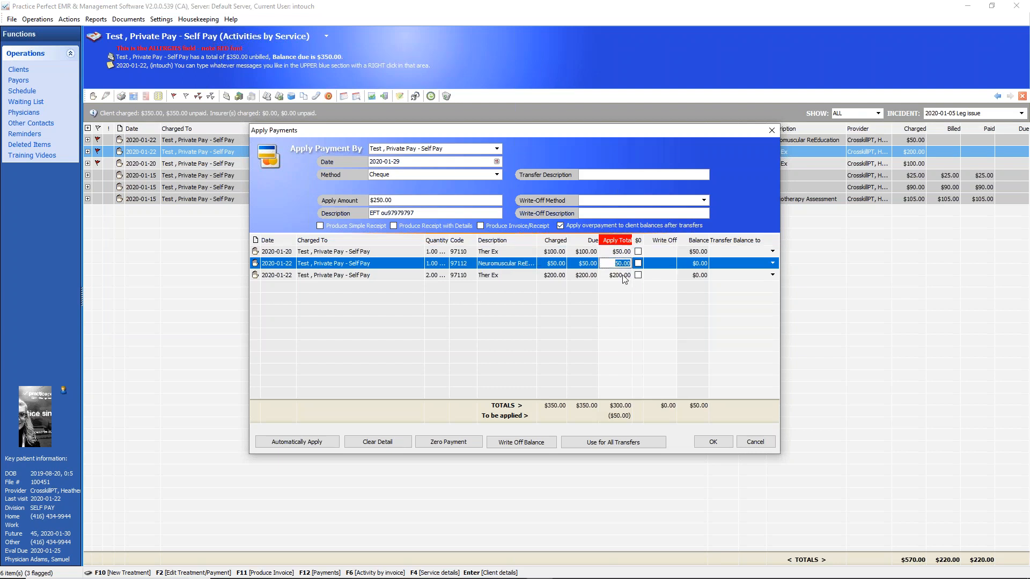
left_click(623, 276)
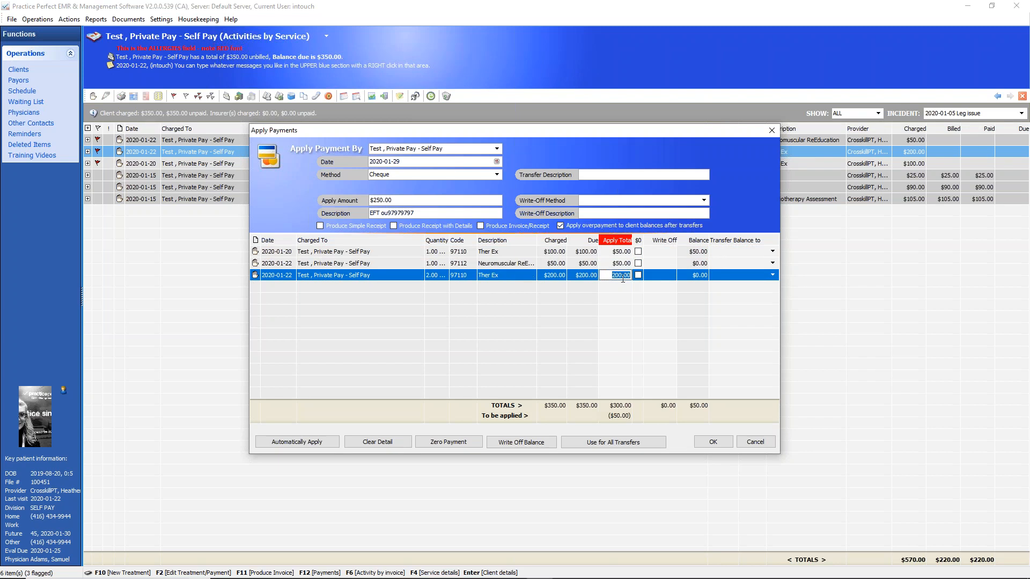
type("150")
key("Return")
Check the 2020-01-20 Ther Ex service's remaining balance and who it can be transferred to.
left_click(618, 253)
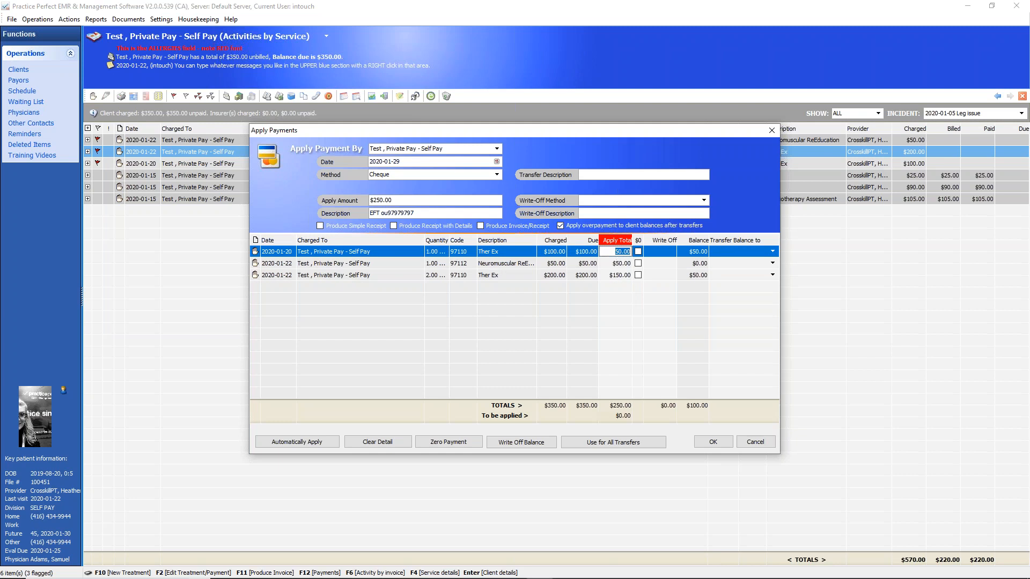
left_click(696, 254)
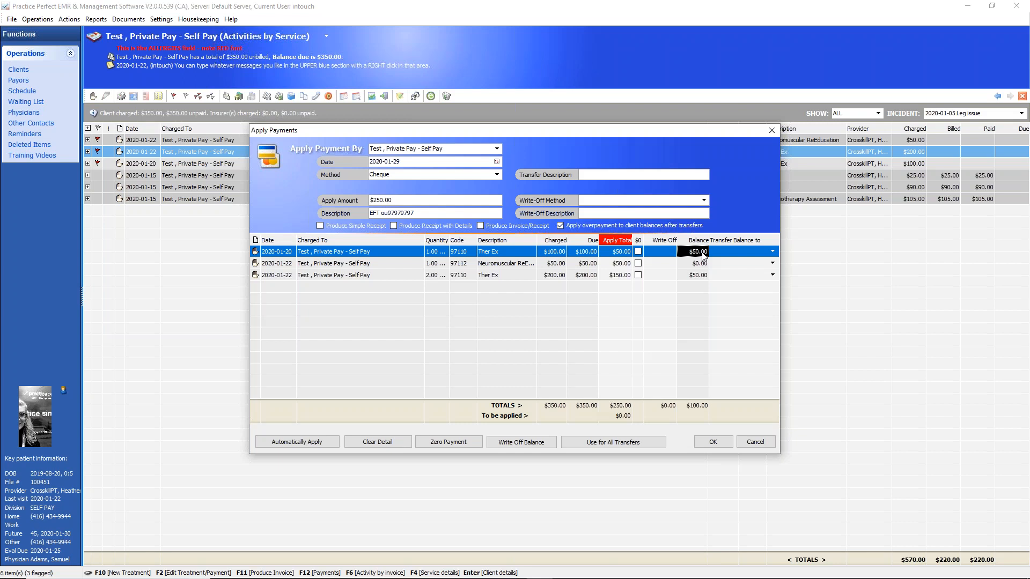
left_click(773, 252)
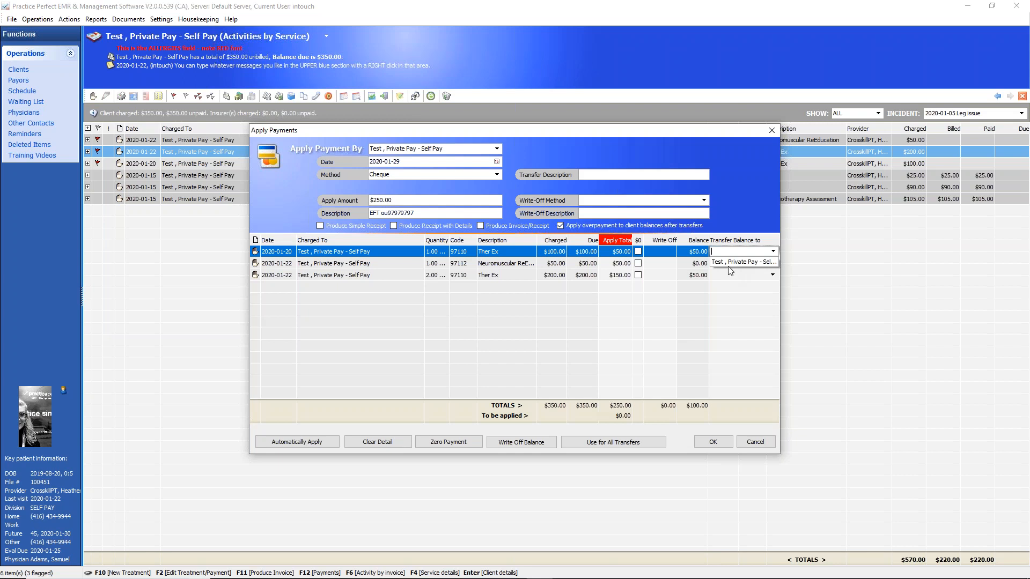
Try a $50 write-off on the 2020-01-20 Ther Ex service, view the write-off methods, and close Apply Payments without posting.
left_click(666, 252)
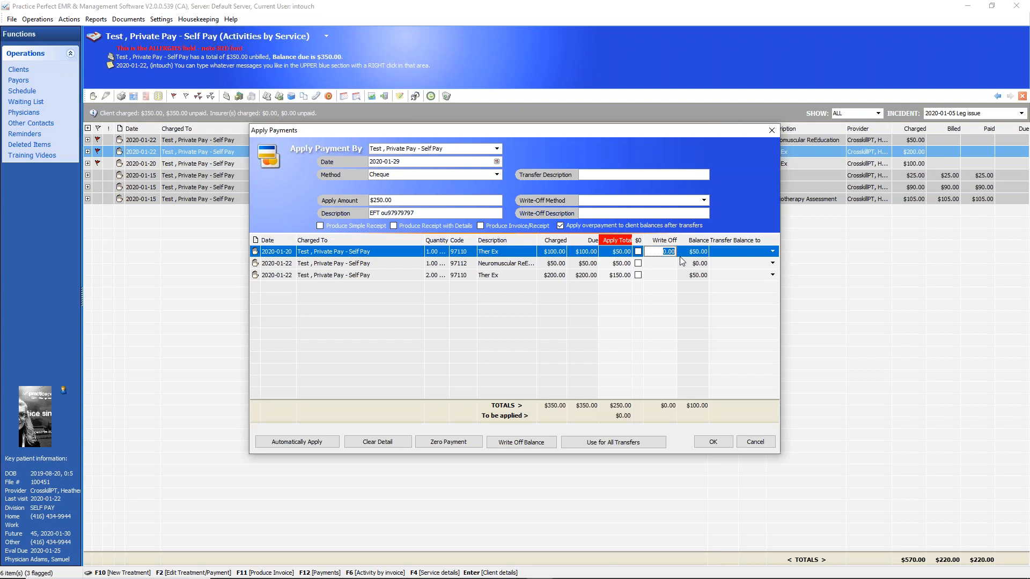
type("50")
left_click(693, 256)
left_click(668, 255)
left_click(704, 200)
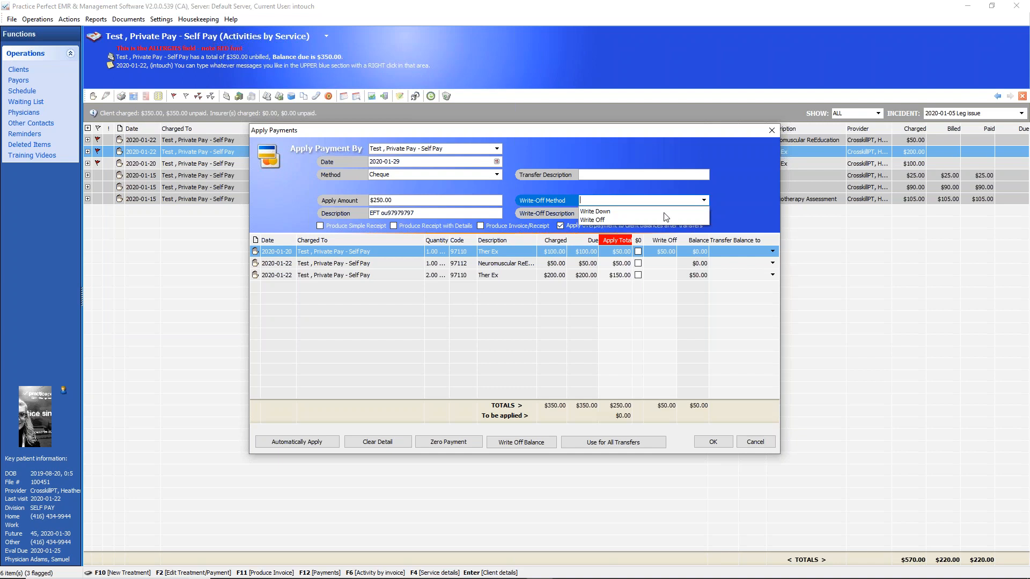
left_click(772, 131)
left_click(771, 130)
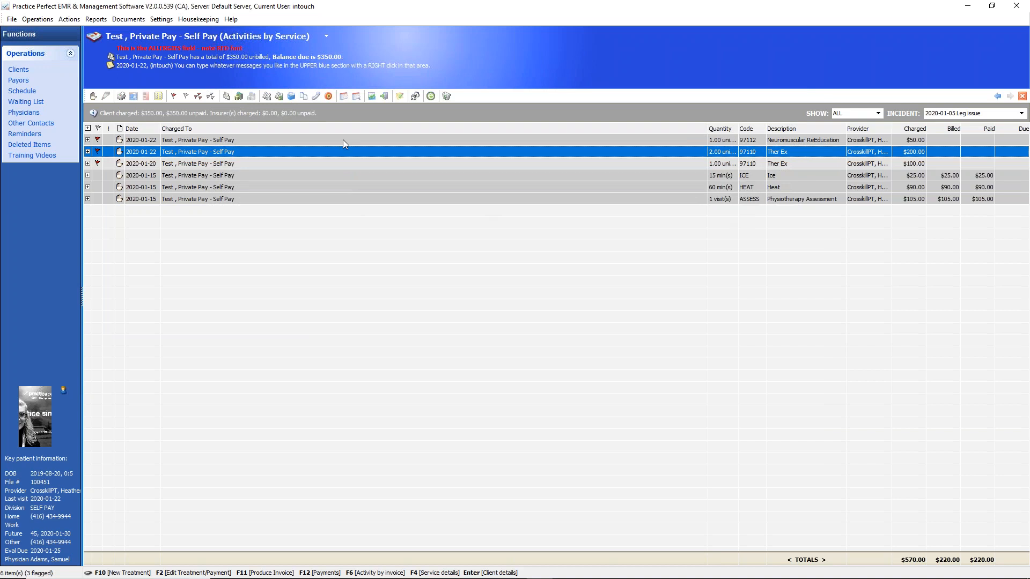
Flag both Physiotherapy Assessment services of Wednesday's 8:00 AM EHC Ontario client and open Apply Payments for them.
left_click(30, 92)
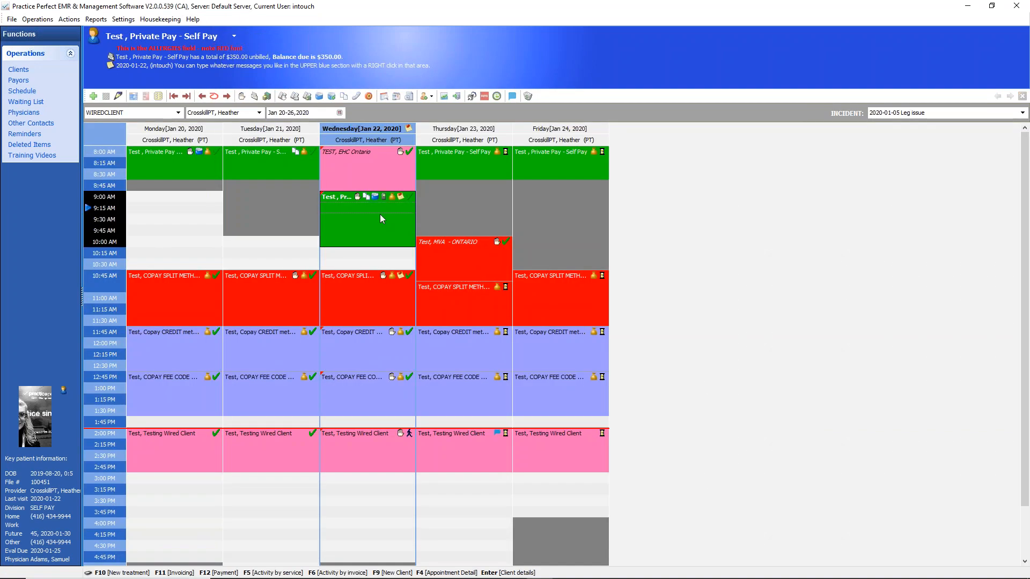
left_click(361, 171)
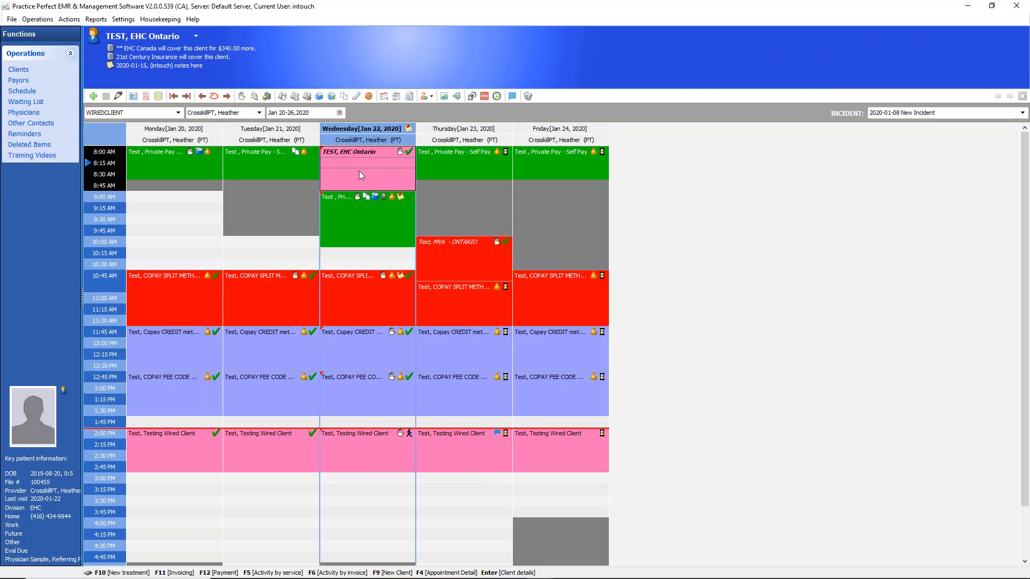
left_click(282, 96)
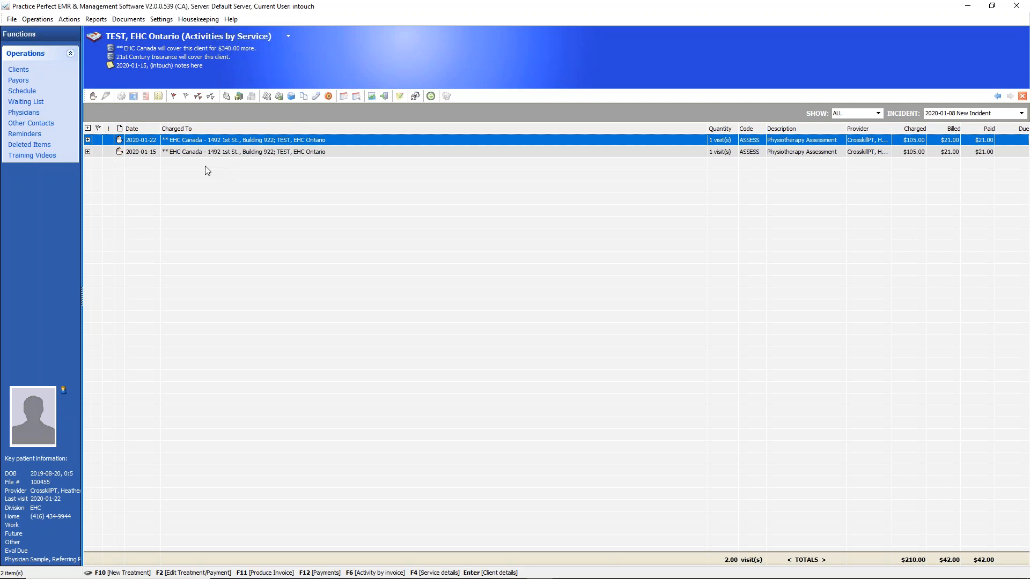
left_click(98, 140)
left_click(97, 152)
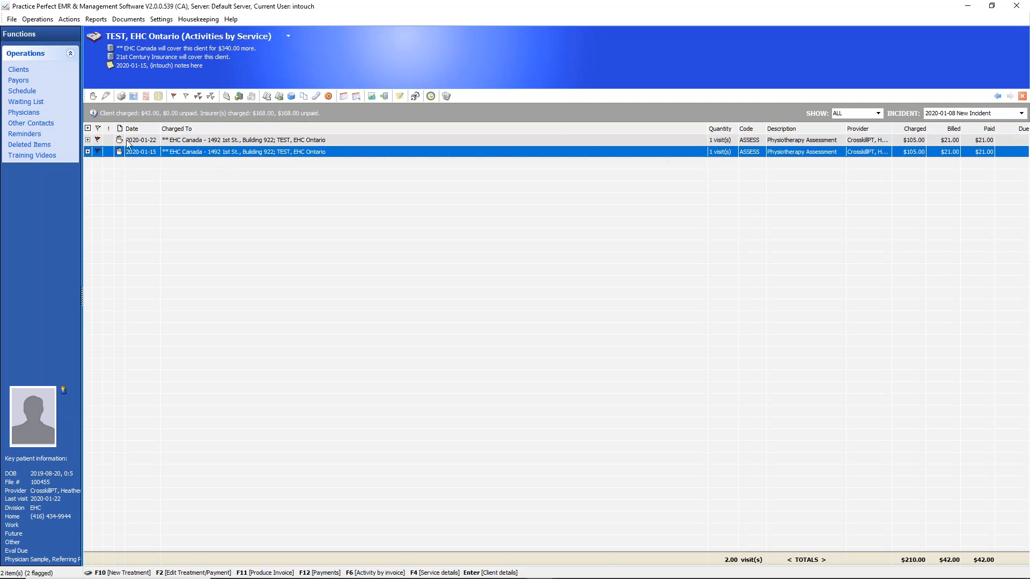
left_click(239, 96)
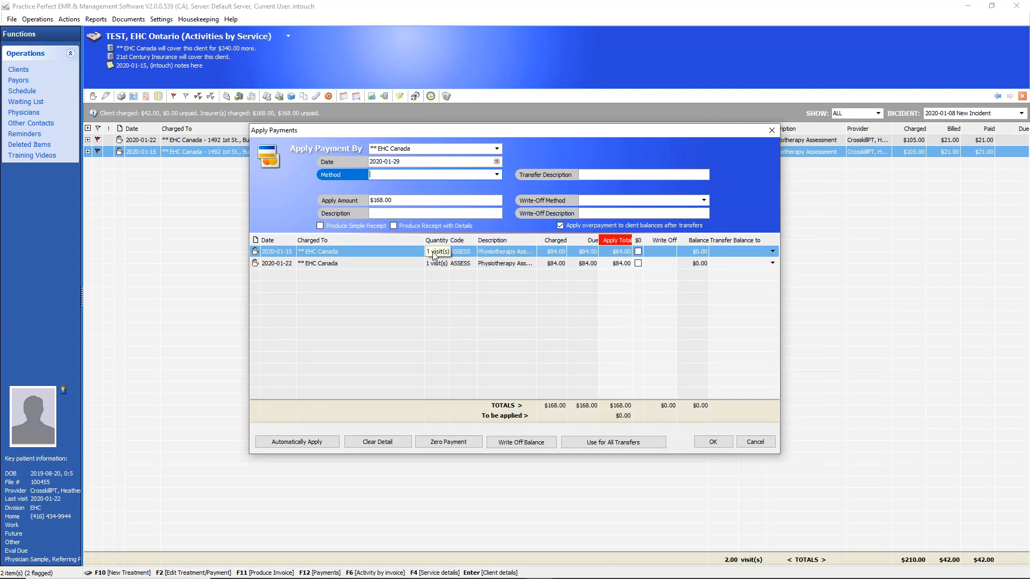
Try applying $50 to the 2020-01-15 assessment, view the balance transfer options, and cancel the EHC Canada payment.
left_click(558, 254)
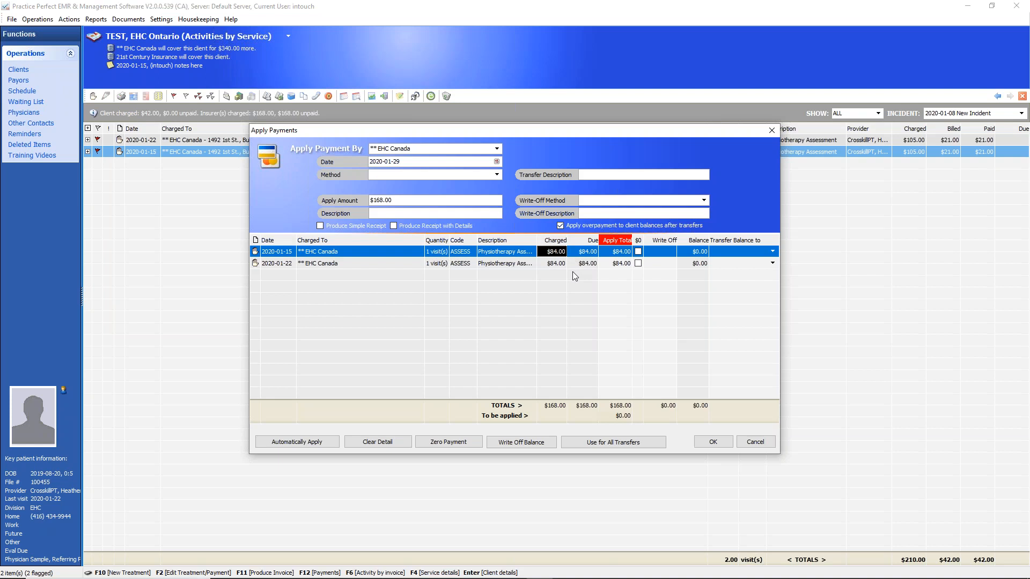
left_click(623, 256)
type("50")
left_click(705, 253)
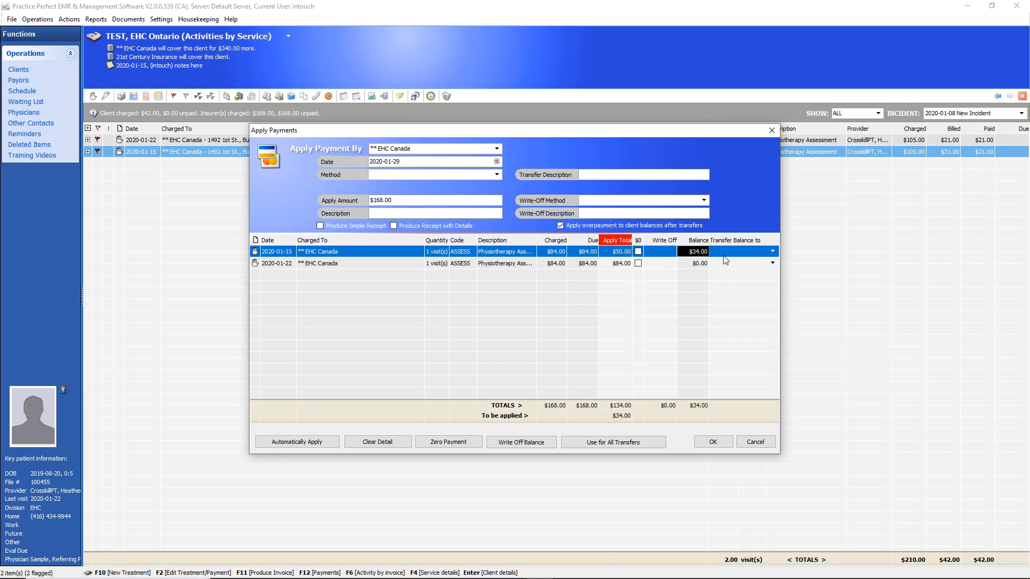
left_click(773, 252)
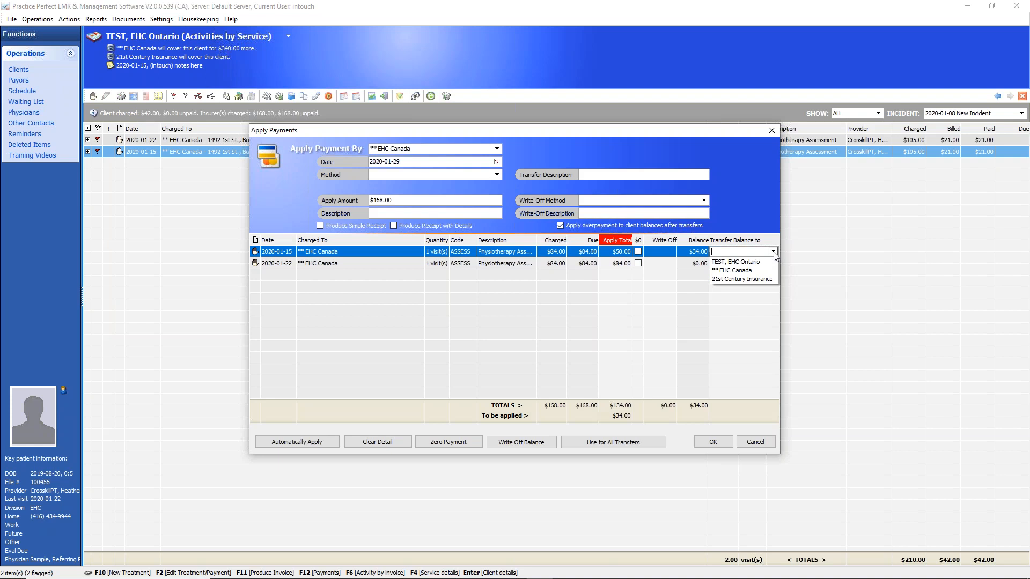
left_click(761, 444)
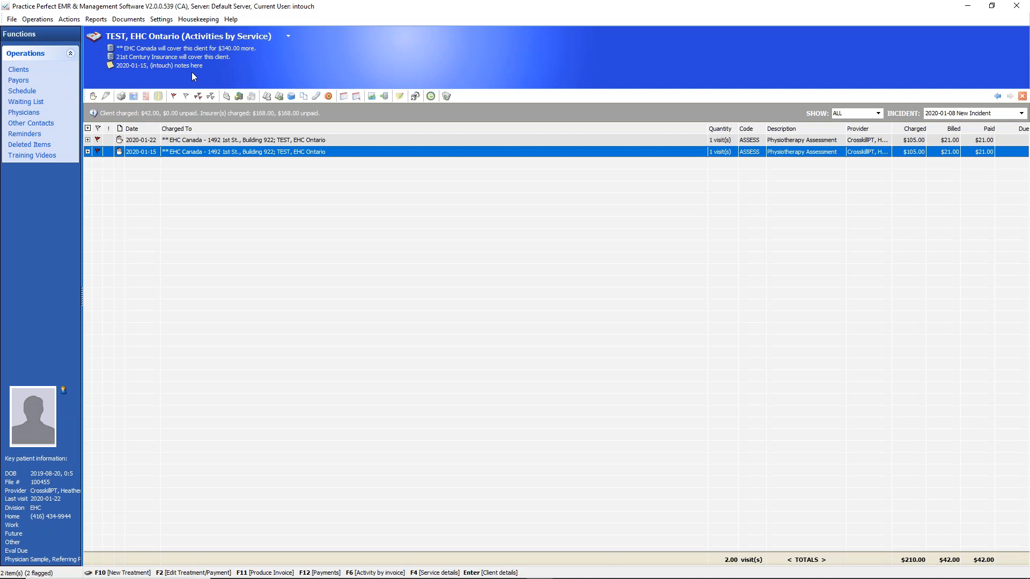
Flag the ** EHC Canada payor and open its activities by service.
left_click(18, 81)
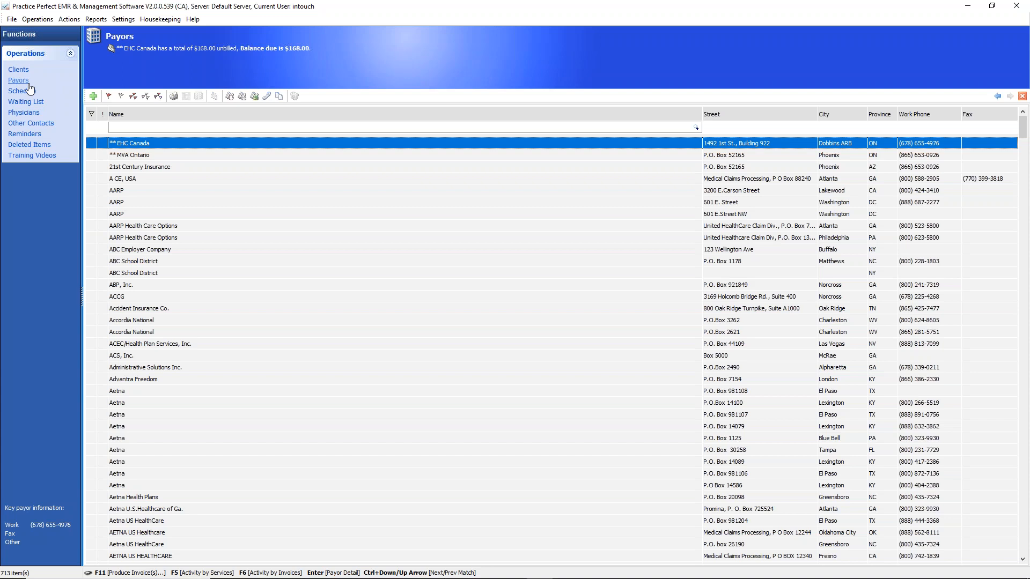
left_click(95, 144)
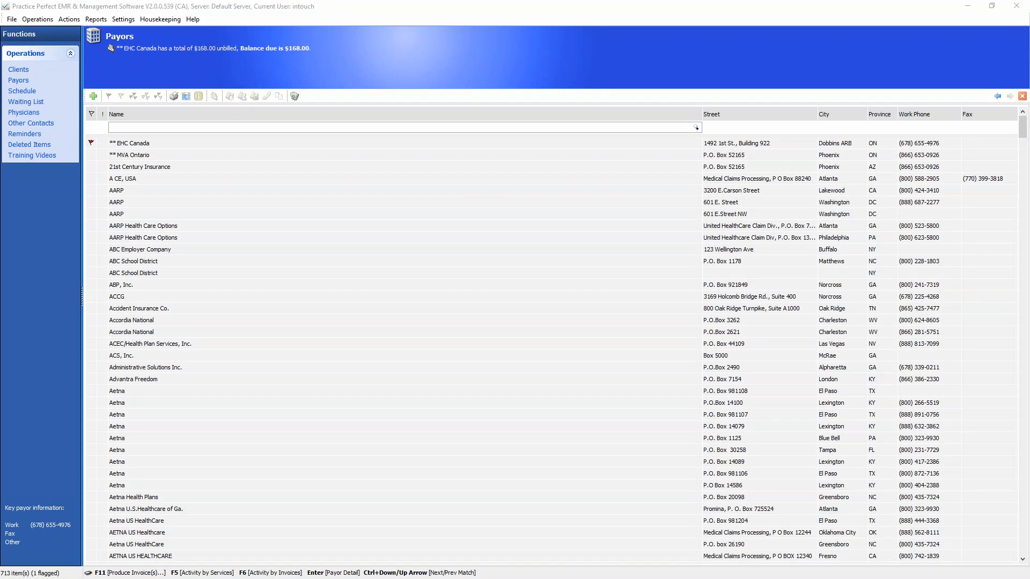
left_click(114, 143)
left_click(223, 99)
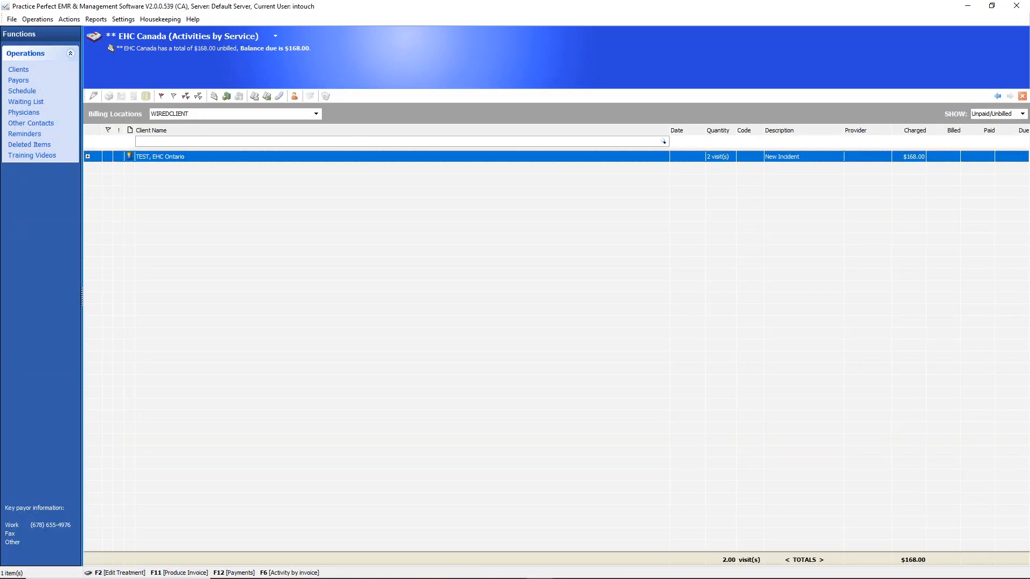
Flag the EHC Ontario client's unpaid New Incident services under EHC Canada and open Apply Payments for them.
left_click(88, 156)
left_click(88, 157)
left_click(110, 157)
left_click(227, 98)
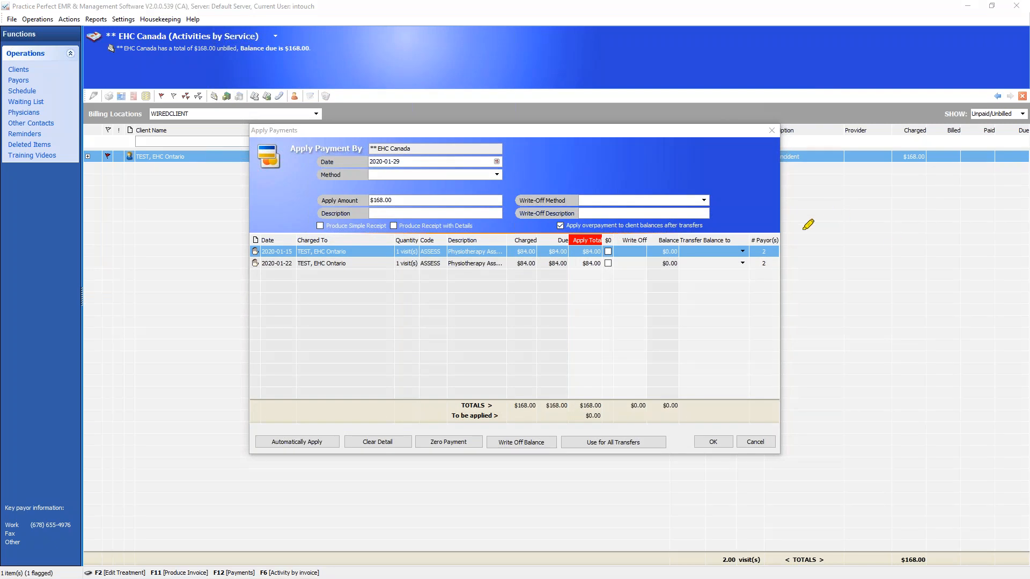
mouse_move(805, 232)
left_mouse_down()
mouse_move(750, 244)
mouse_move(787, 288)
mouse_move(793, 220)
left_mouse_up()
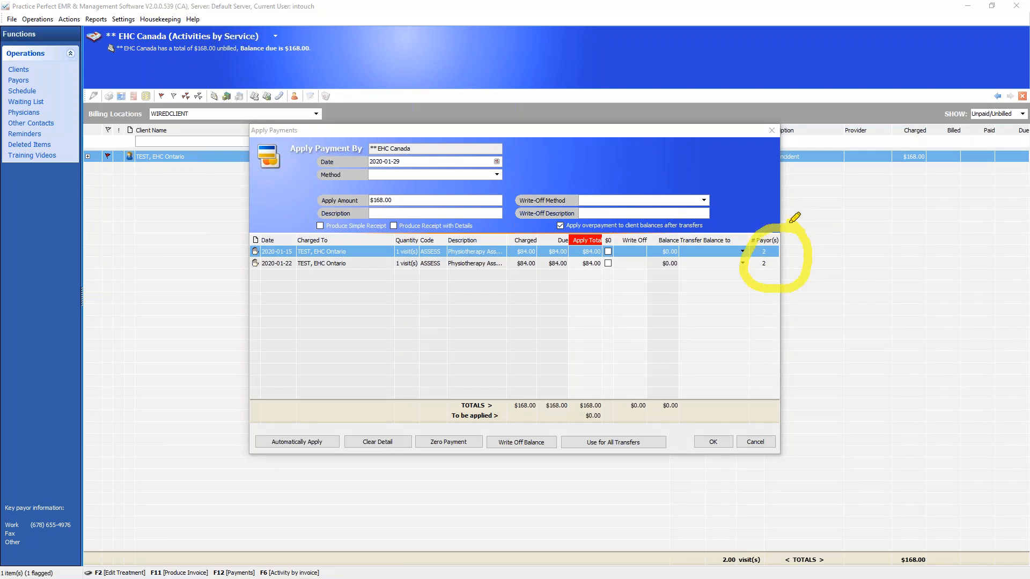
mouse_move(383, 173)
left_mouse_down()
mouse_move(393, 181)
mouse_move(424, 165)
left_mouse_up()
left_click_drag(394, 200, 434, 183)
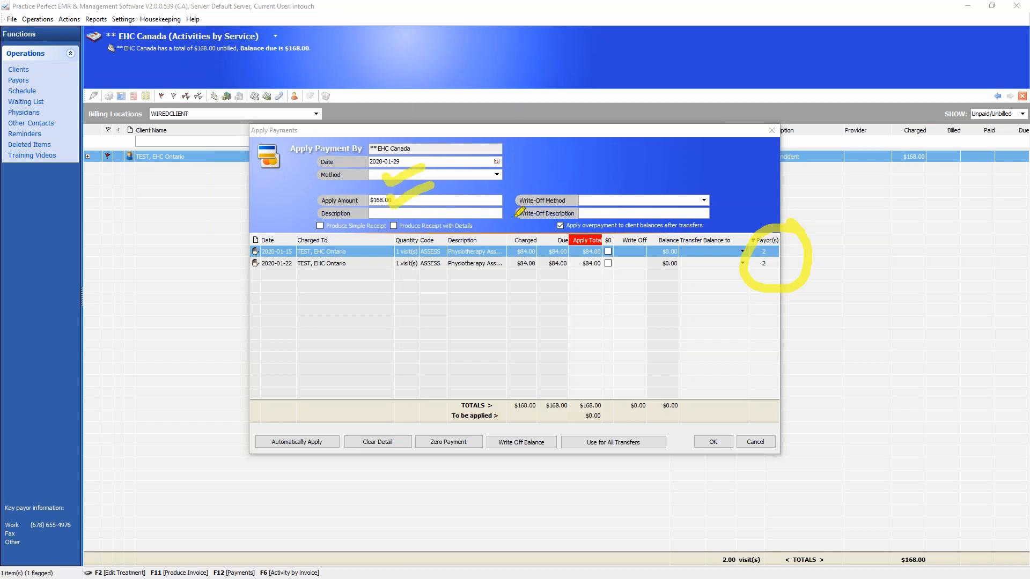
mouse_move(603, 246)
left_mouse_down()
mouse_move(570, 269)
mouse_move(617, 266)
mouse_move(624, 224)
mouse_move(663, 221)
mouse_move(677, 248)
mouse_move(727, 249)
left_mouse_up()
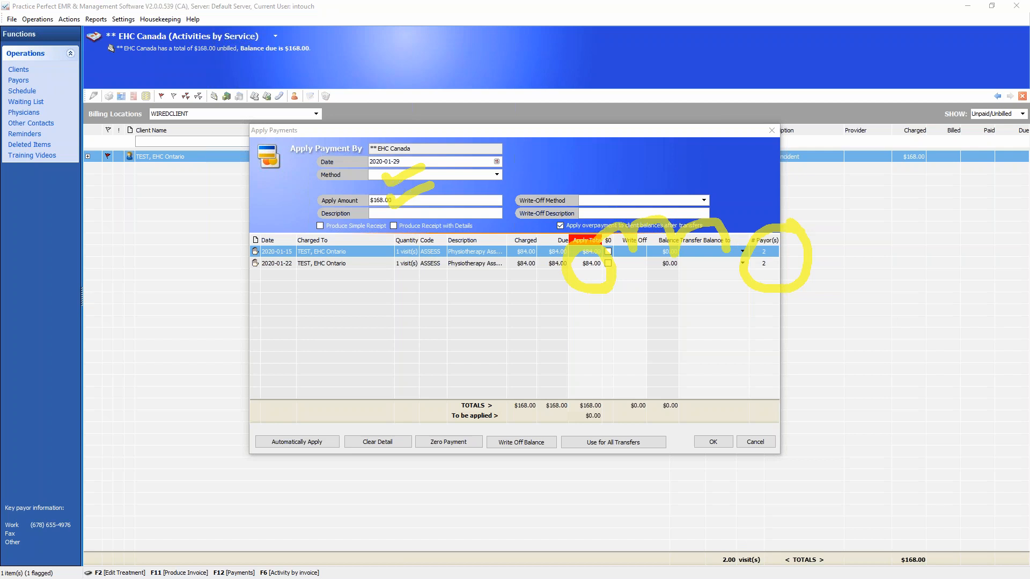
left_click_drag(771, 249, 771, 262)
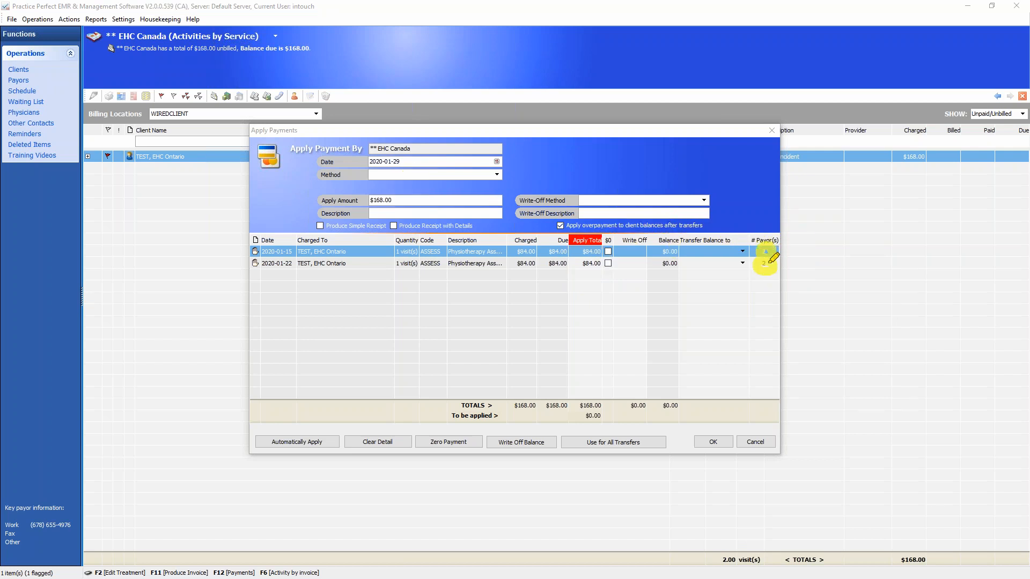
key("e")
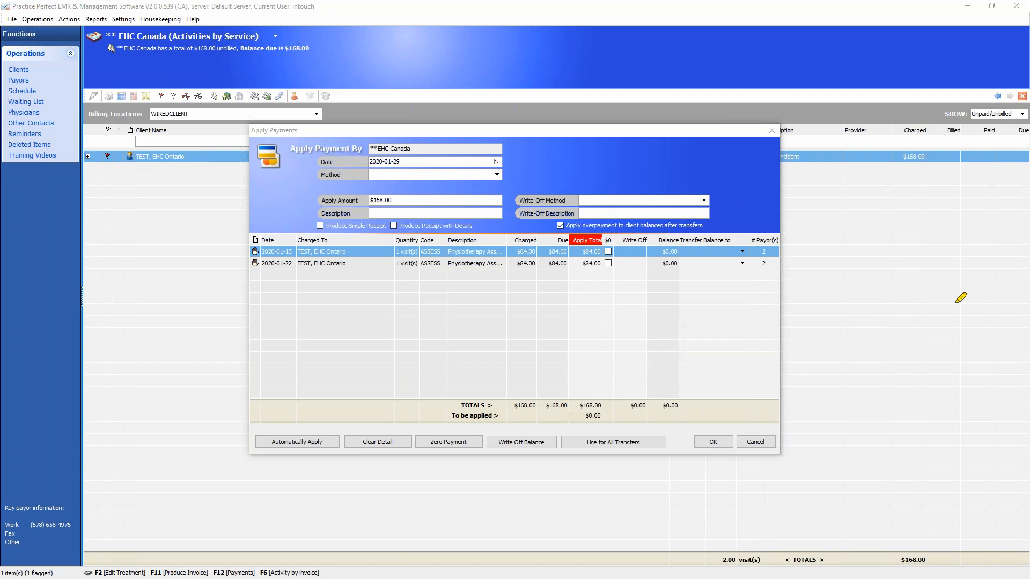
View the balance transfer options for the 2020-01-15 assessment and cancel the EHC Canada payment.
left_click(744, 252)
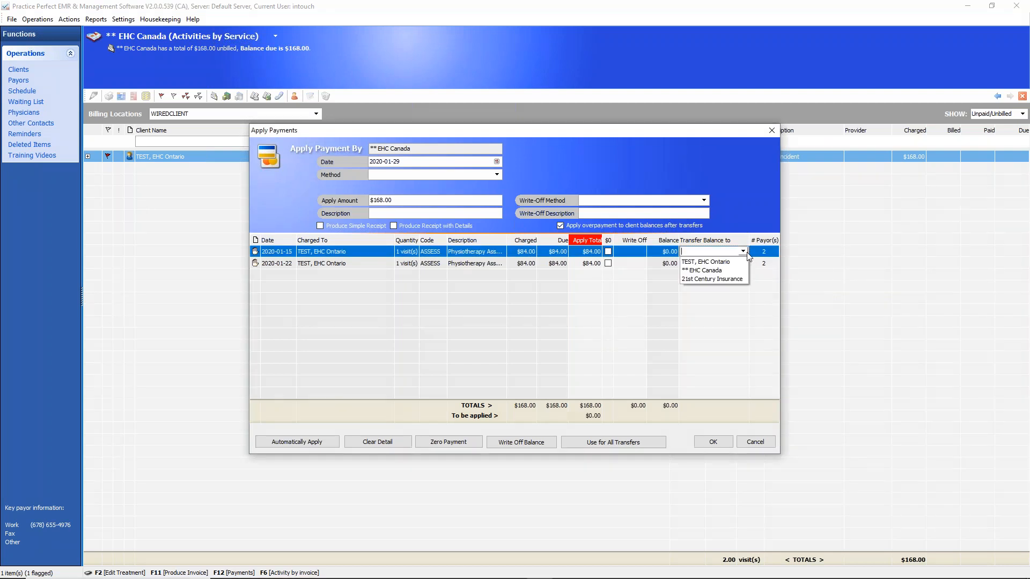
left_click(773, 445)
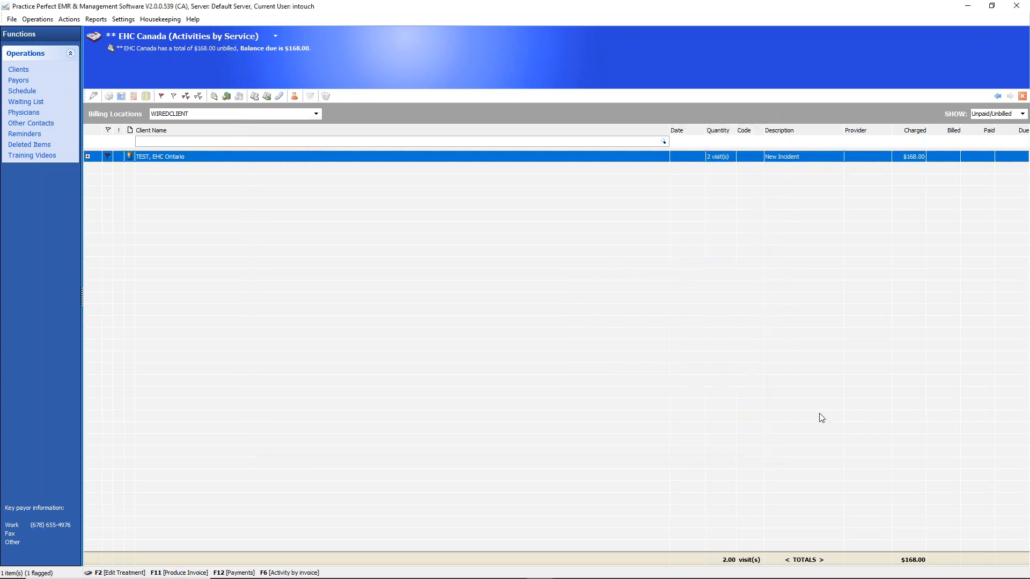
Look through the available finance reports, including the Payment Journal, without running one.
left_click(92, 21)
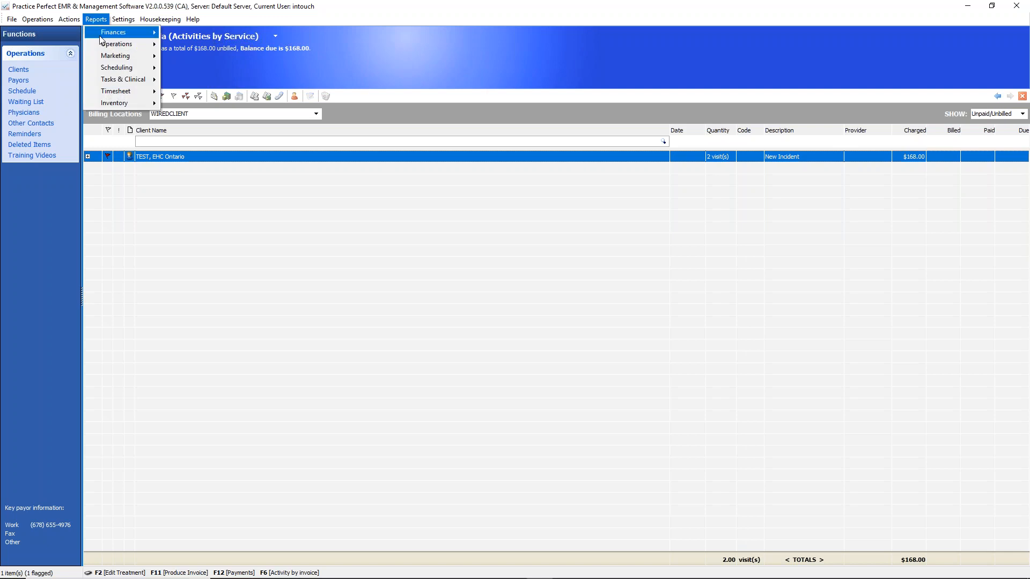
mouse_move(101, 35)
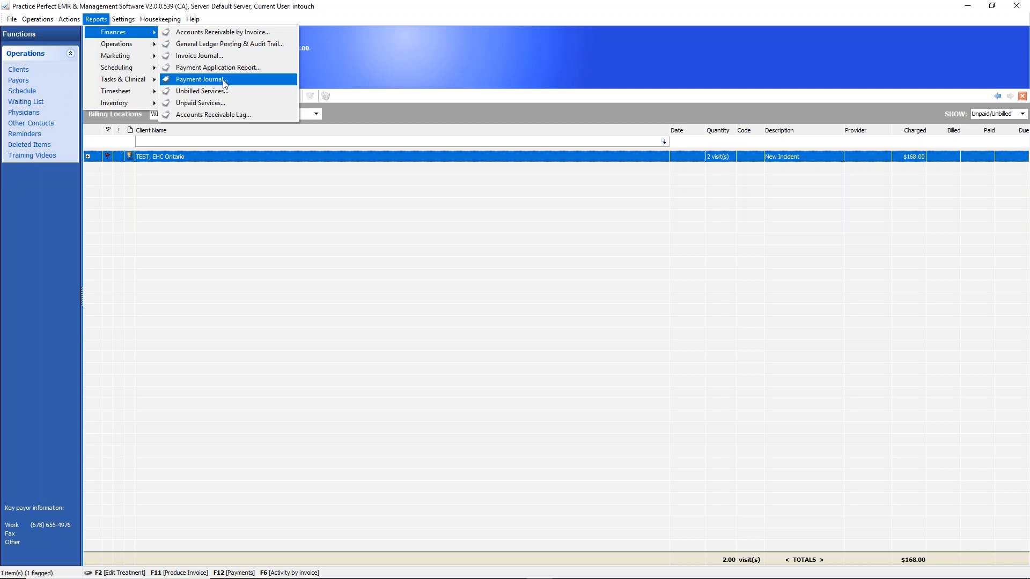
left_click(471, 310)
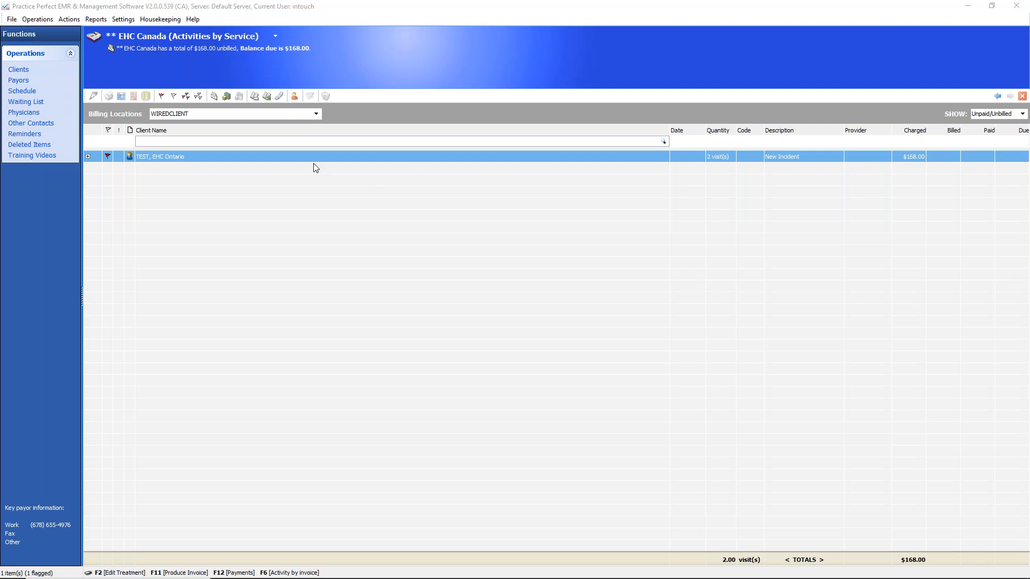
Open the active client list, view the first client's detail record, and return to the list.
left_click(34, 71)
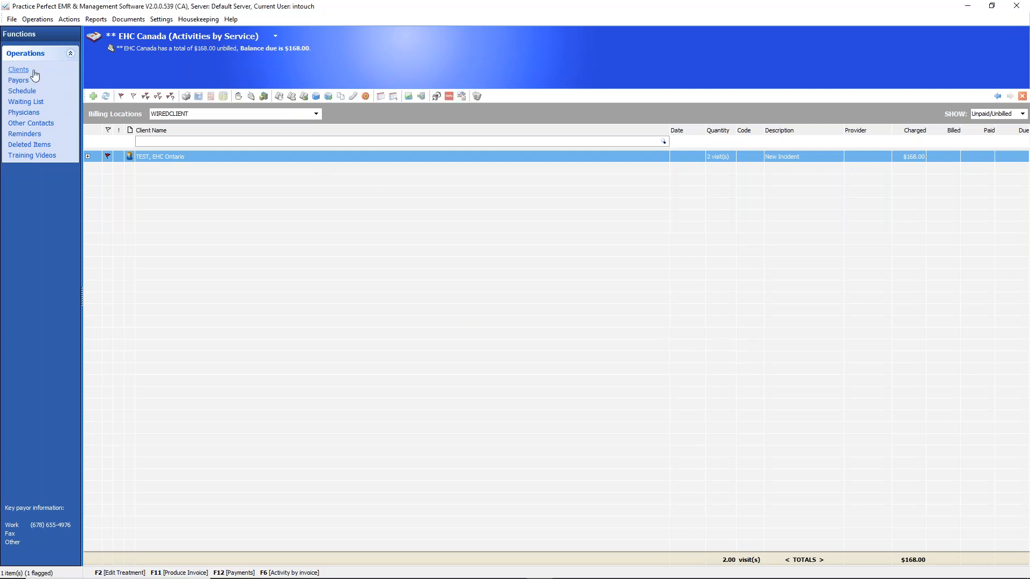
left_click(18, 69)
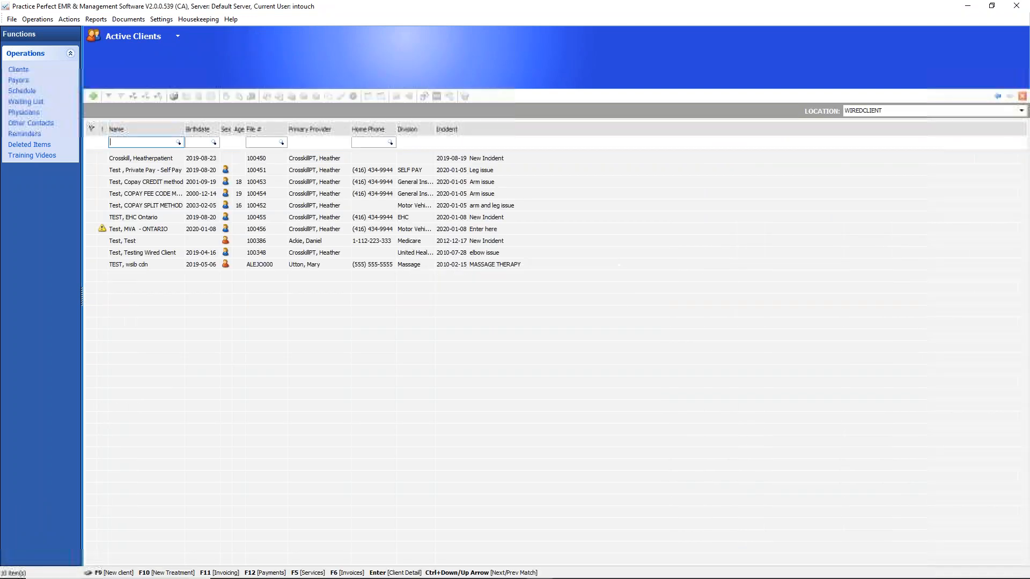
left_click(143, 158)
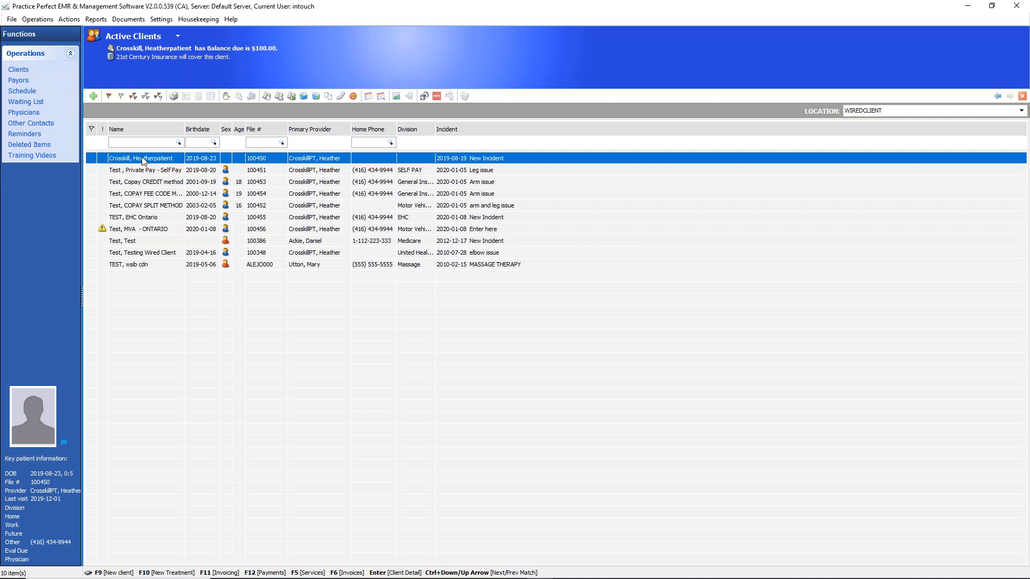
left_click(93, 159)
left_click(92, 159)
double_click(95, 161)
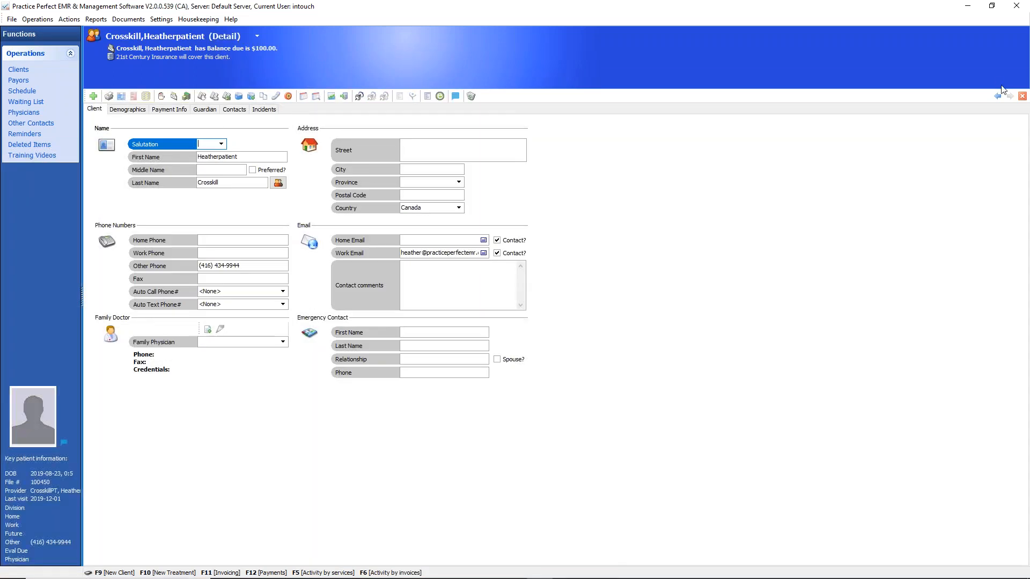
left_click(997, 96)
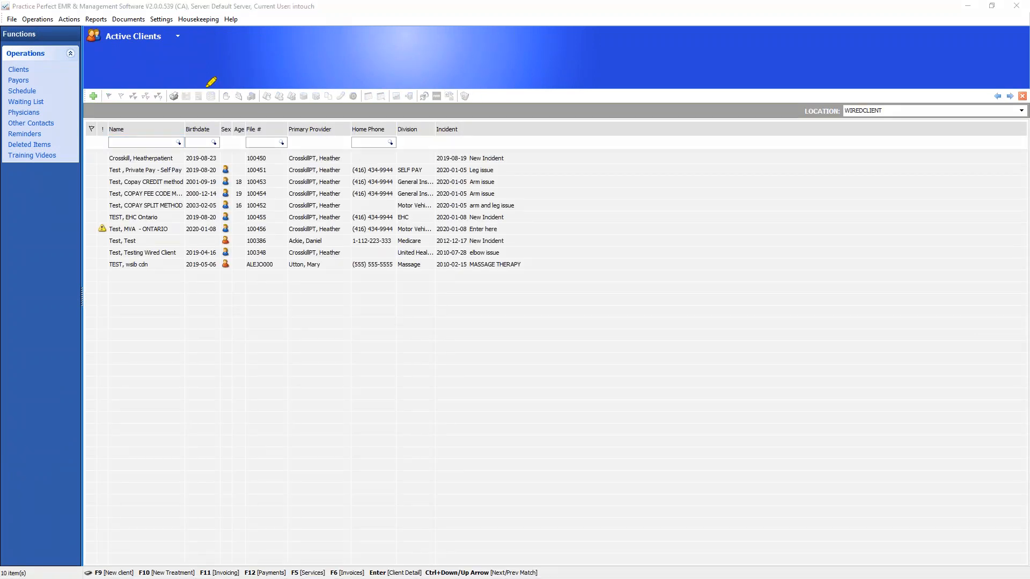
mouse_move(208, 80)
left_mouse_down()
mouse_move(189, 73)
mouse_move(177, 107)
mouse_move(215, 100)
mouse_move(175, 84)
mouse_move(212, 110)
left_mouse_up()
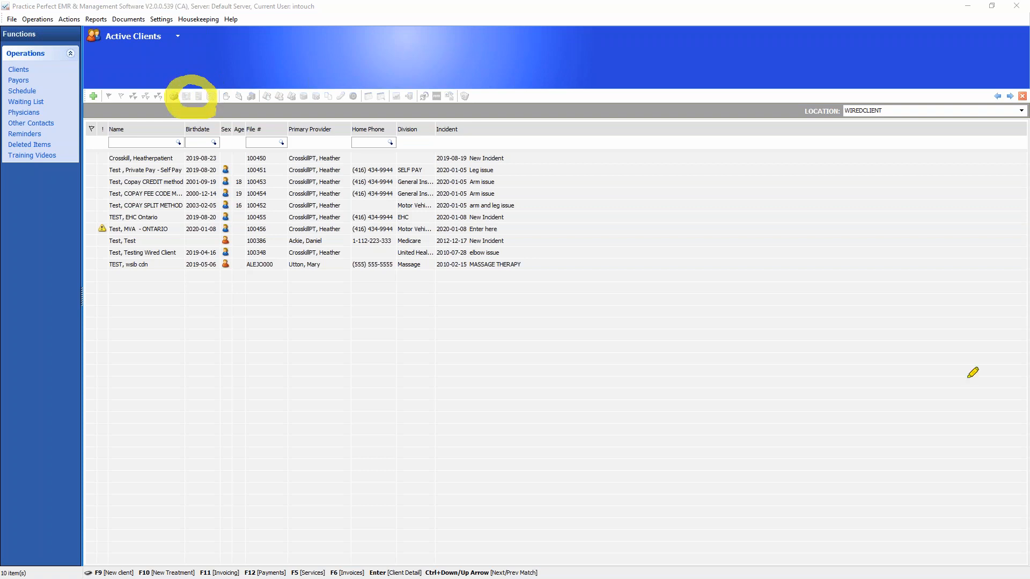
key("Escape")
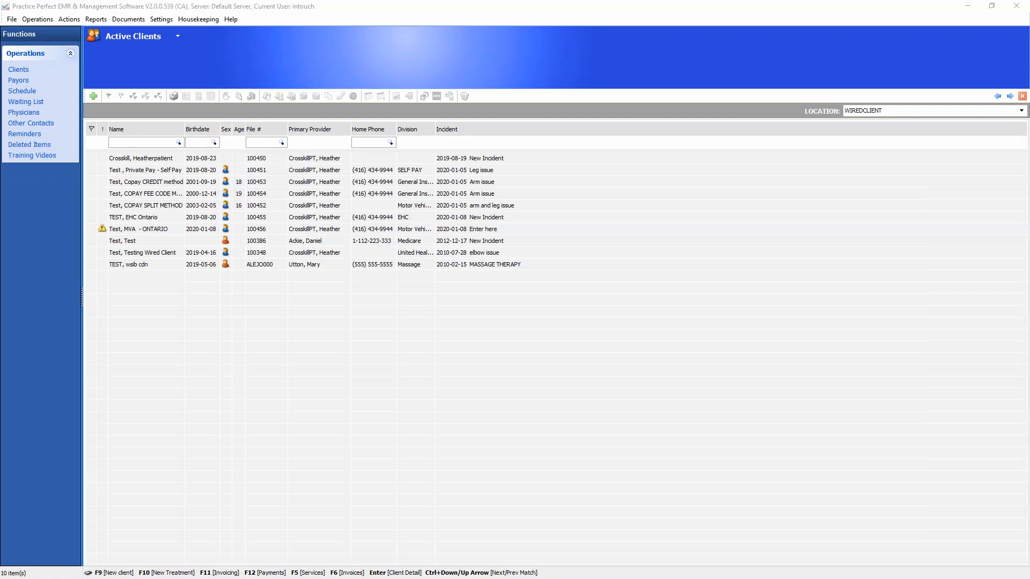
Flag the Private Pay, Copay CREDIT method and COPAY FEE CODE clients, and clear all three flags again.
left_click(93, 170)
left_click(93, 183)
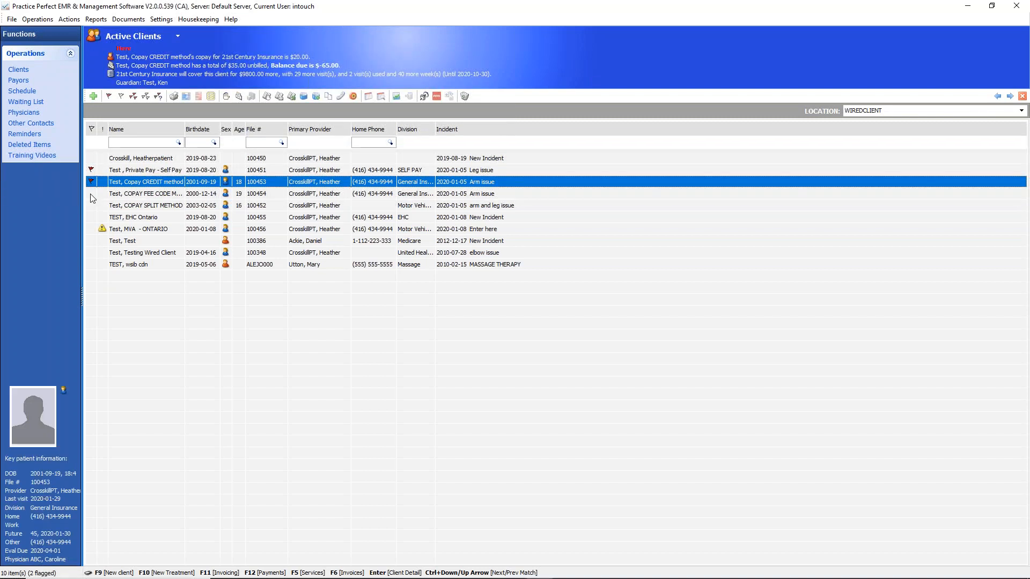
left_click(92, 195)
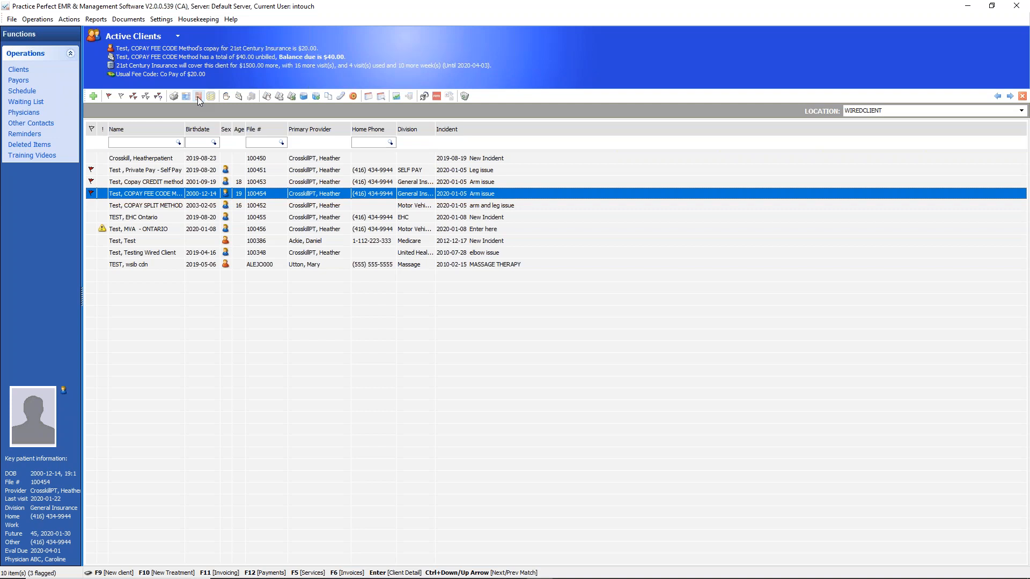
left_click(91, 194)
left_click(92, 182)
left_click(92, 170)
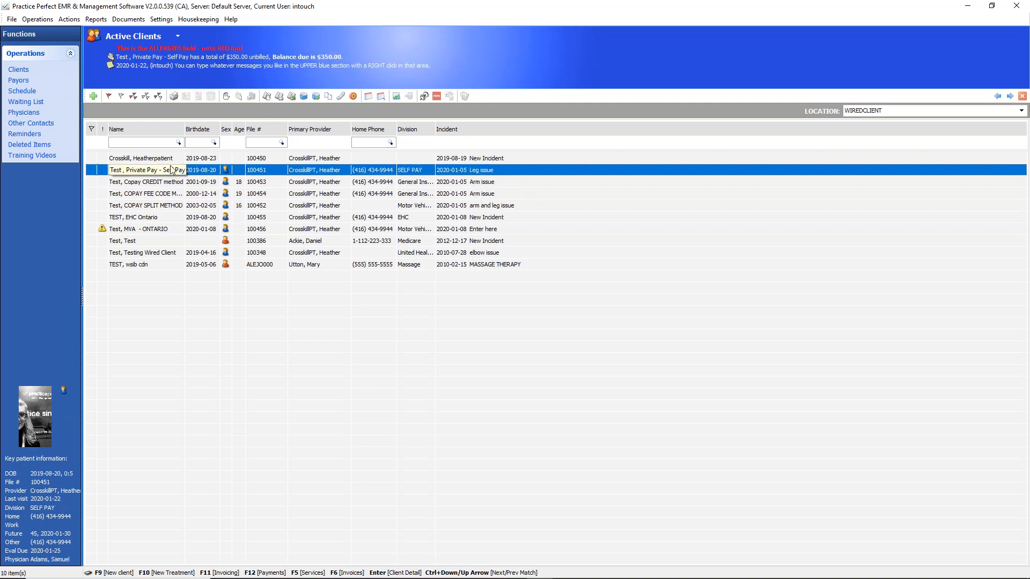
Open the Private Pay client's activities by service and examine the invoice and payment lines of the 2020-01-15 assessment and Heat services.
left_click(267, 96)
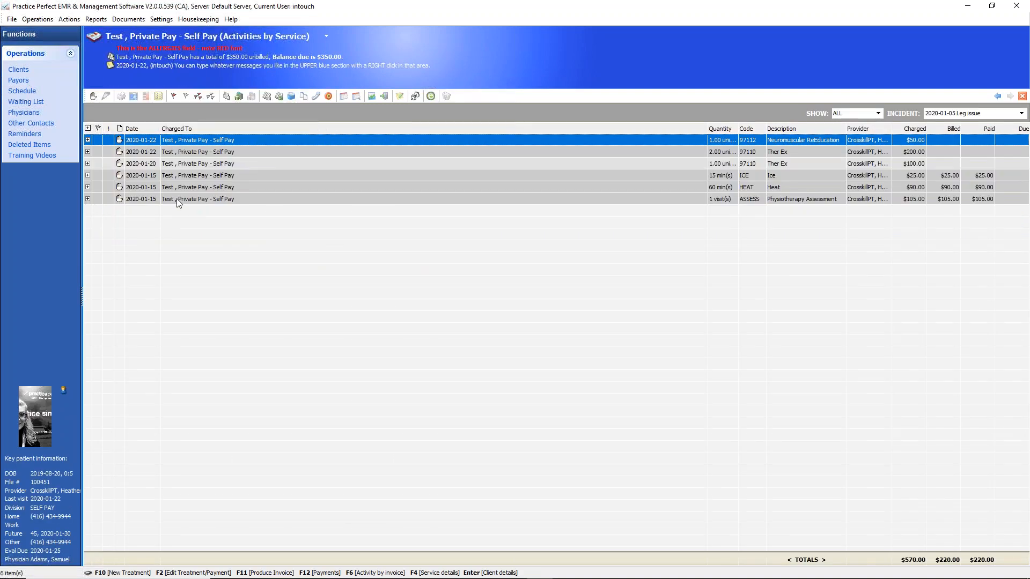
left_click(87, 199)
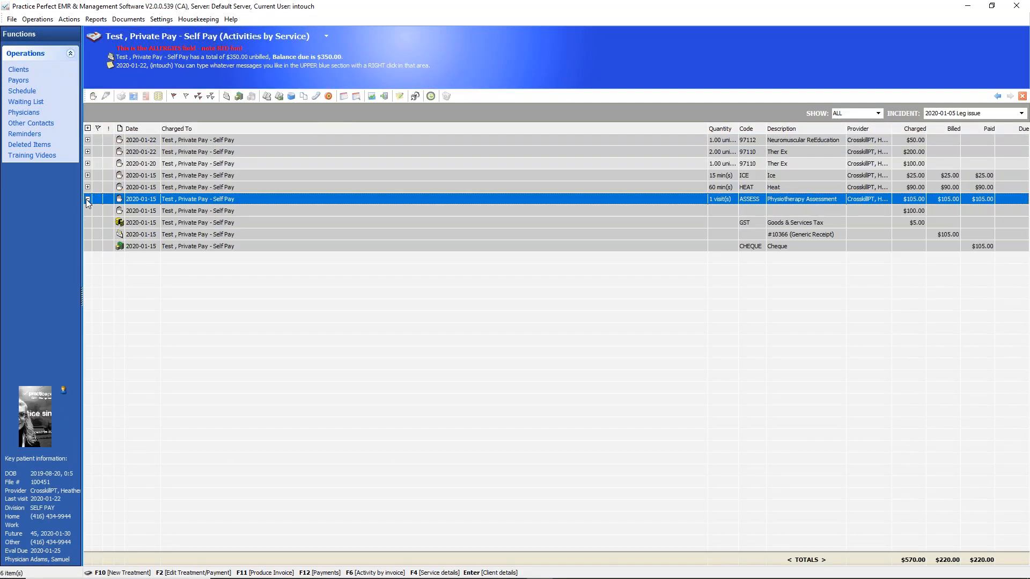
left_click(98, 235)
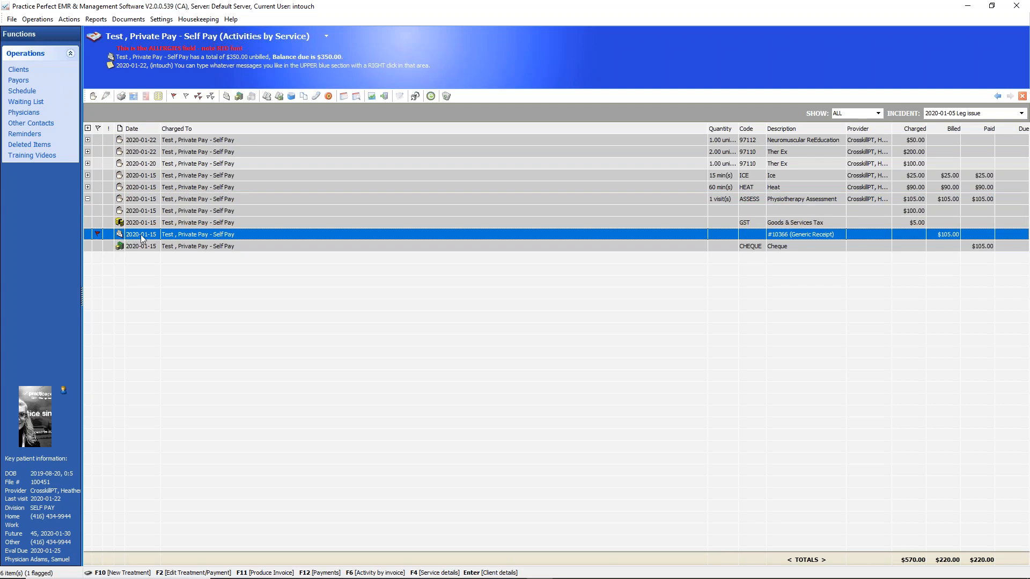
left_click(98, 234)
left_click(87, 199)
left_click(88, 187)
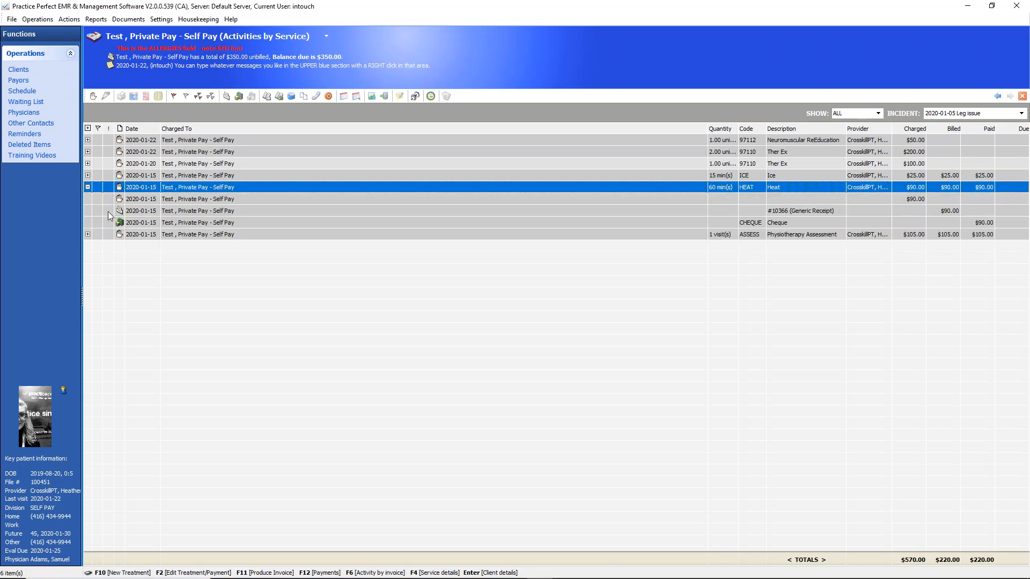
left_click(112, 212)
left_click(88, 187)
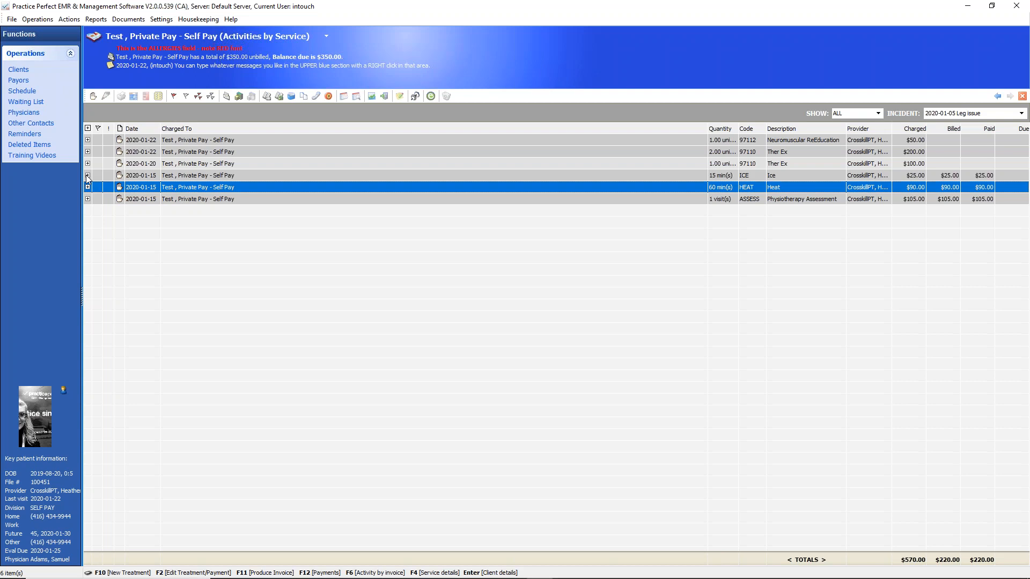
Switch to the Private Pay client's activities by invoice, flag the 2020-01-15 invoice, and open the client statement options.
left_click(267, 97)
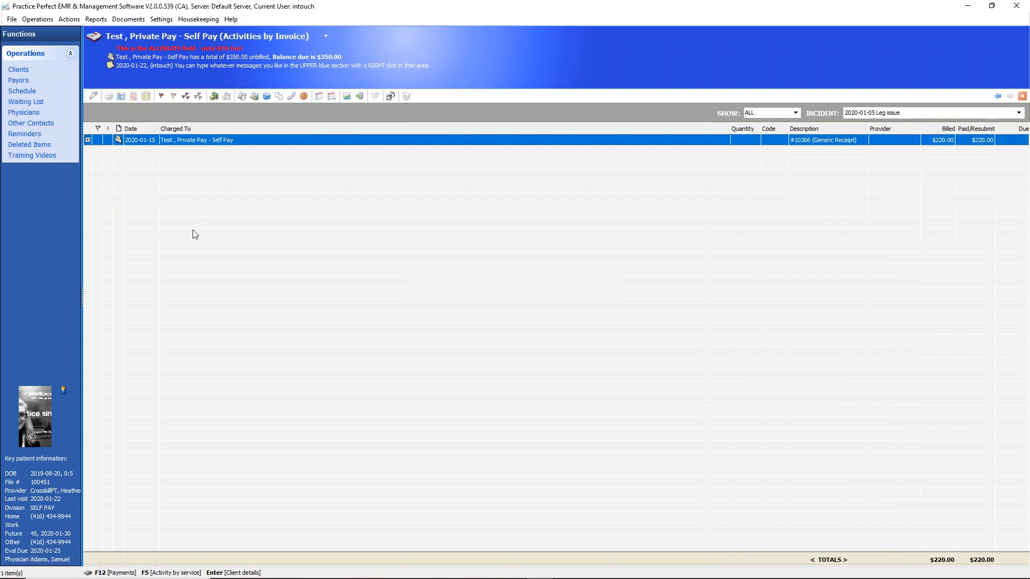
left_click(97, 141)
left_click(134, 97)
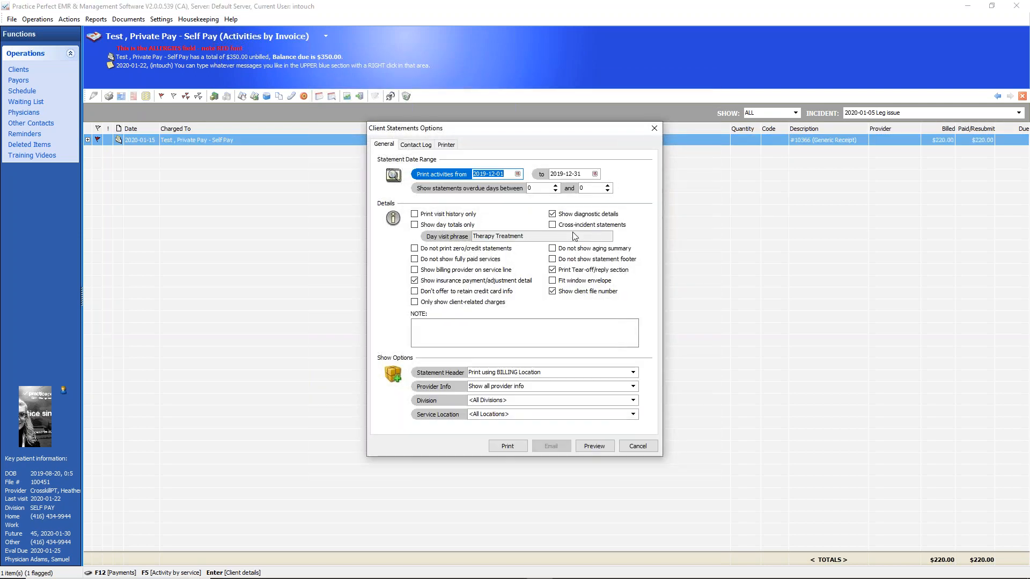
Set the client statement's start date to 2019-10-01, preview the statement, and close the preview.
left_click(517, 174)
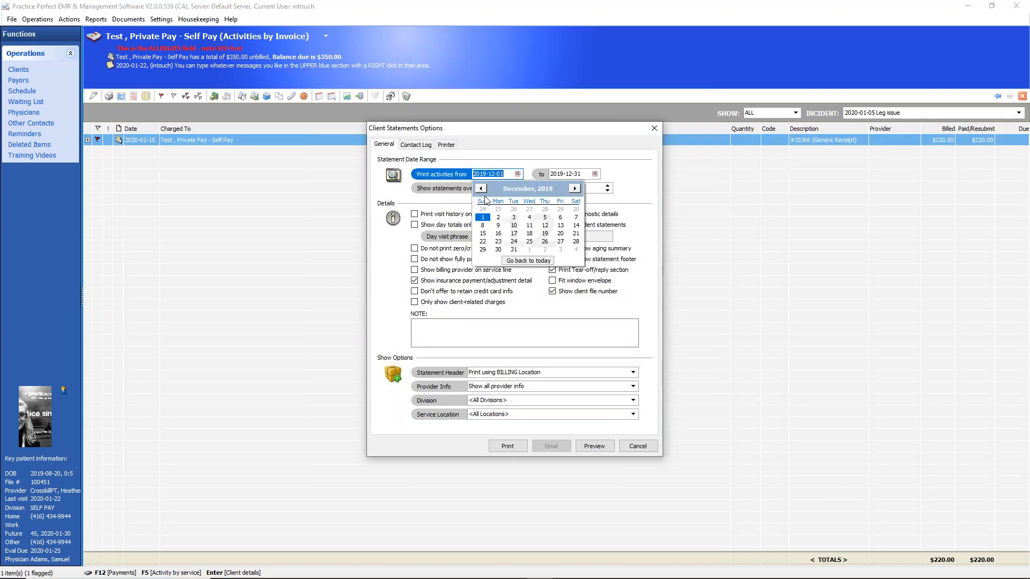
left_click(481, 188)
left_click(514, 209)
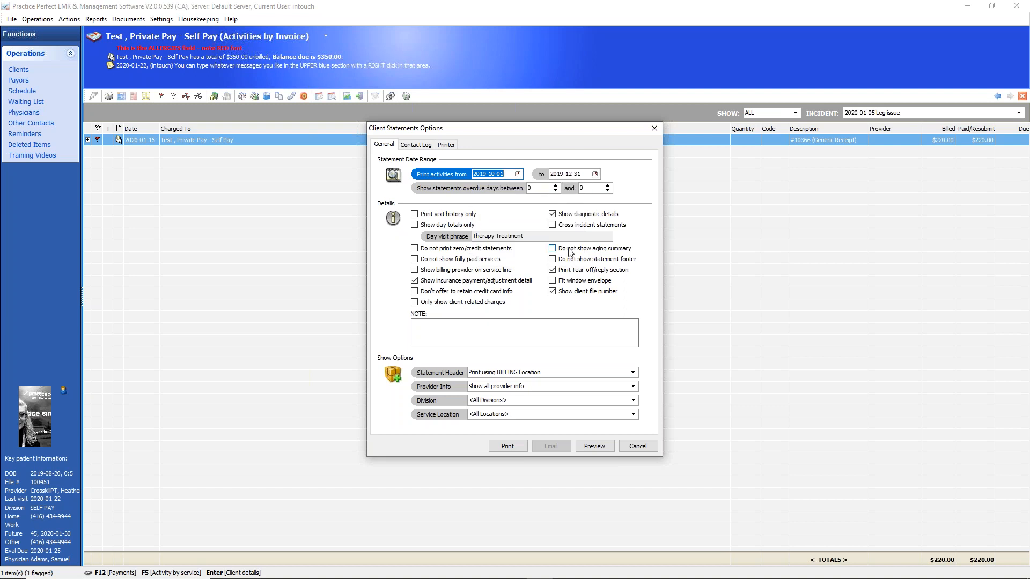
left_click(596, 447)
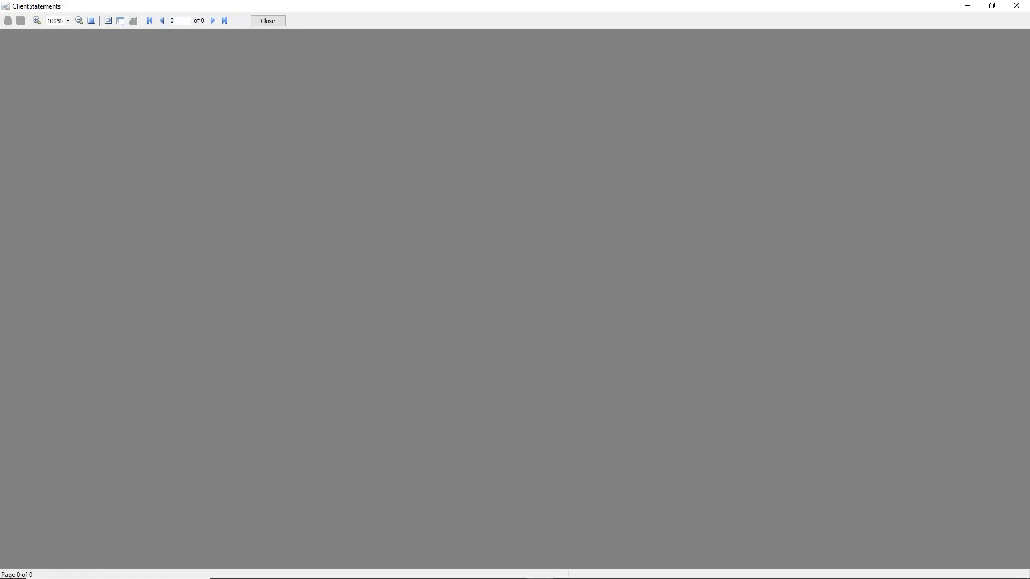
left_click(267, 20)
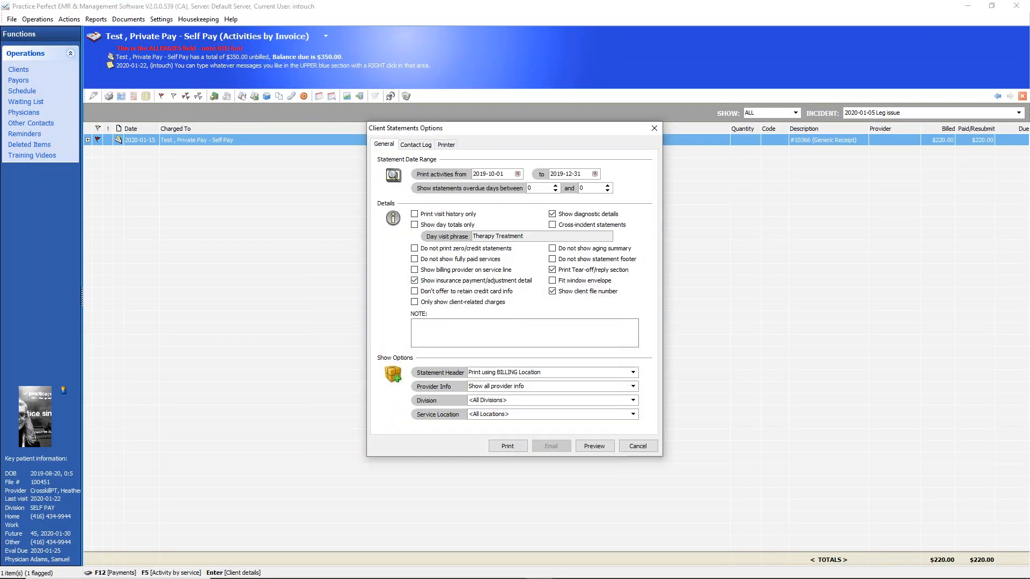
Set the client statement's end date to 2020-01-29, preview the statement, and close the preview.
left_click(595, 174)
left_click(653, 188)
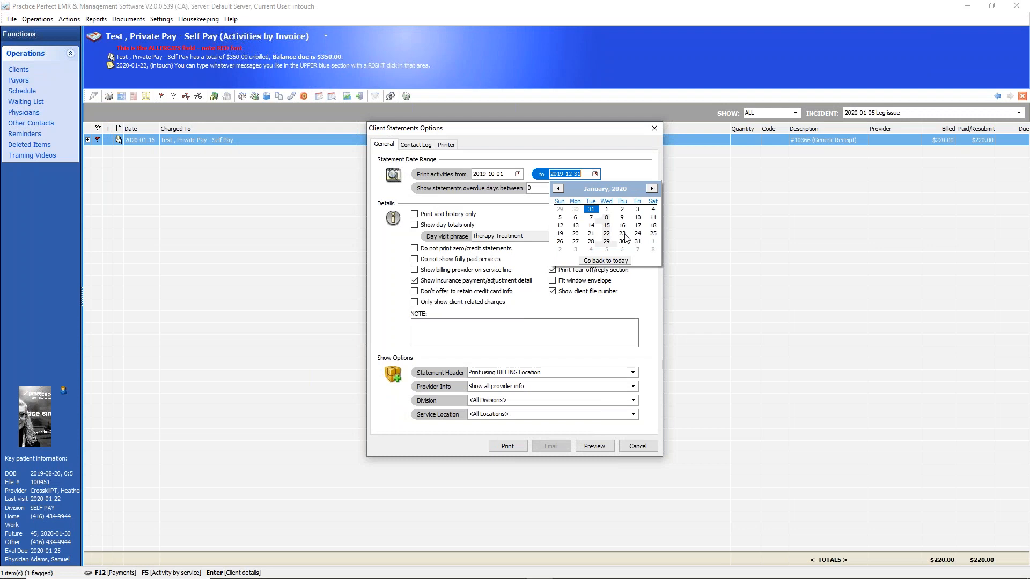
left_click(607, 241)
left_click(593, 448)
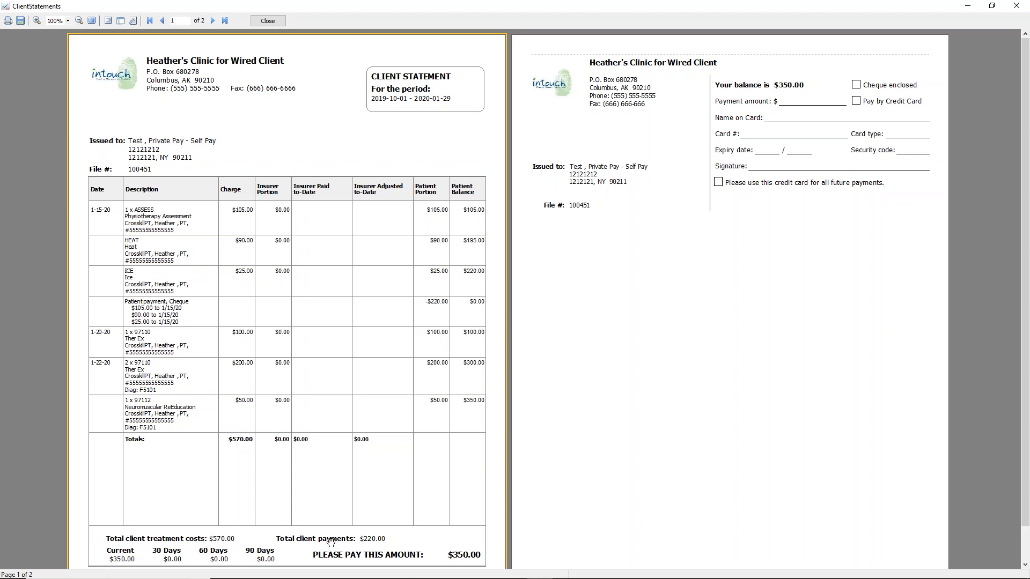
left_click(268, 21)
Turn the options for not printing zero/credit statements and not showing fully paid services on and off again.
left_click(414, 248)
left_click(414, 260)
left_click(414, 248)
left_click(414, 259)
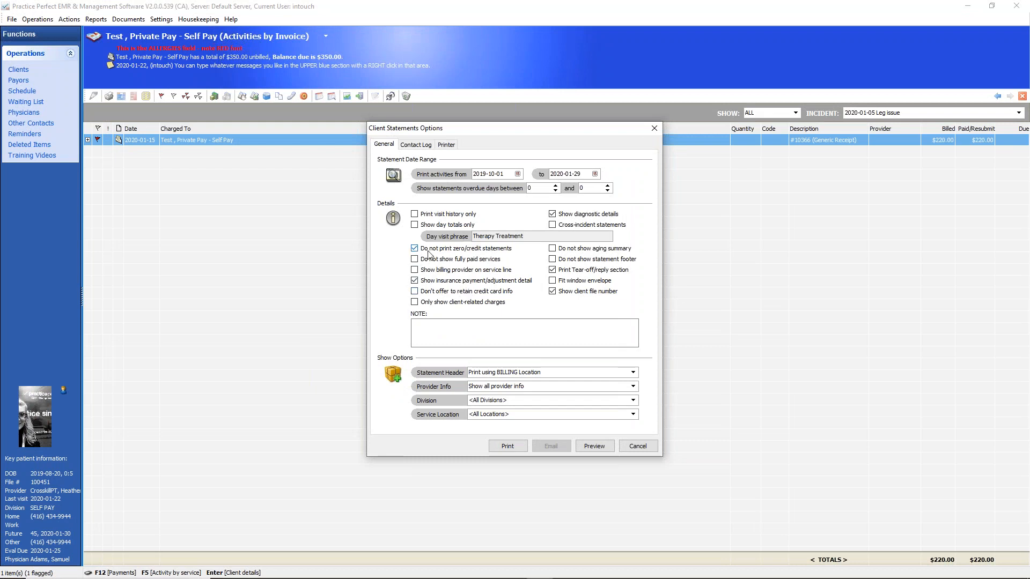
Enter "ertertertertert" as the note on the client statement and select the note text.
left_click(436, 329)
type("ertertertertert")
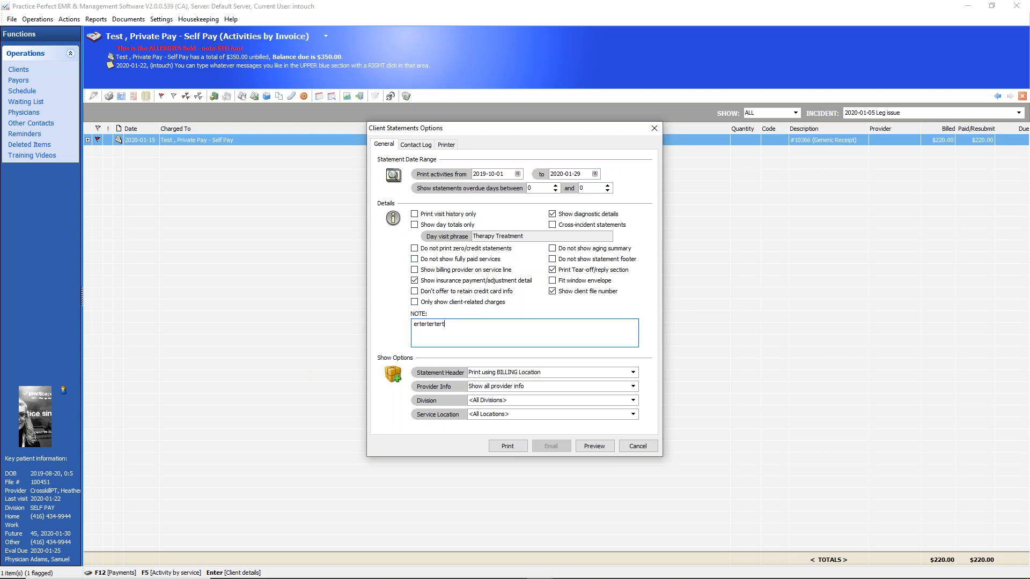
left_click_drag(489, 324, 410, 326)
Enable the statement contact log and set its category to Statement Sent.
left_click(420, 146)
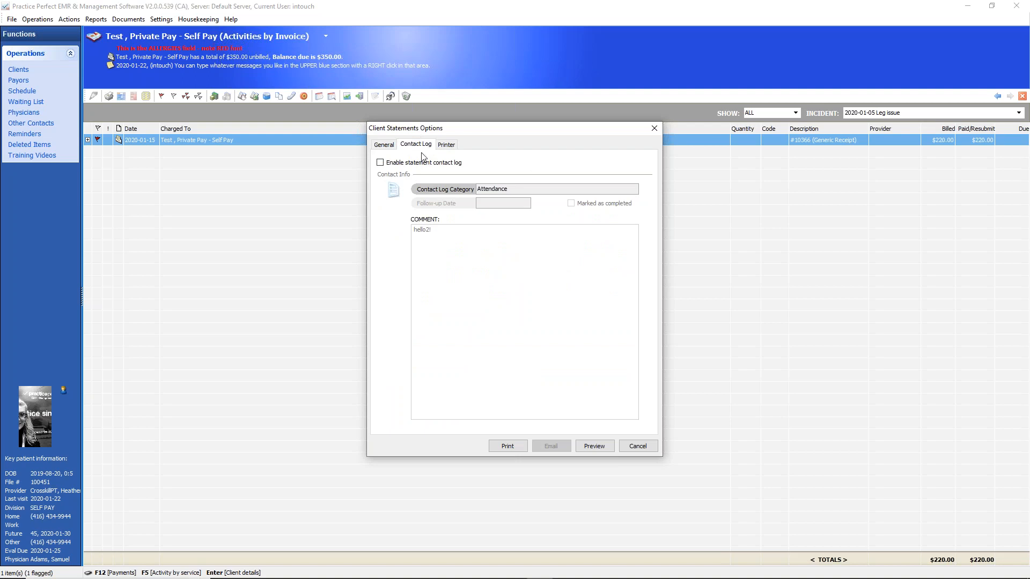
left_click(390, 165)
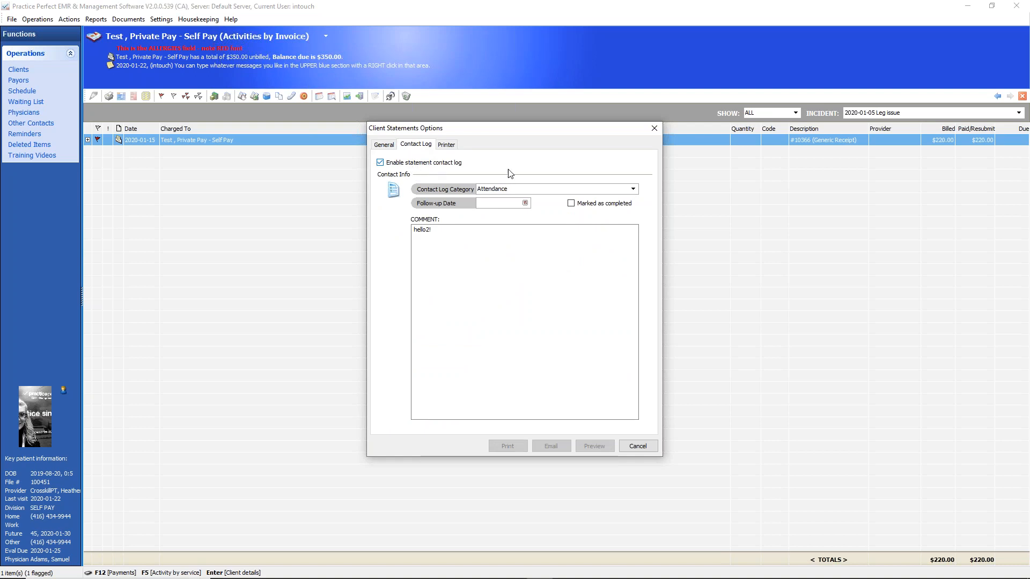
left_click(633, 188)
left_click(633, 190)
left_click(633, 190)
left_click_drag(632, 212, 636, 249)
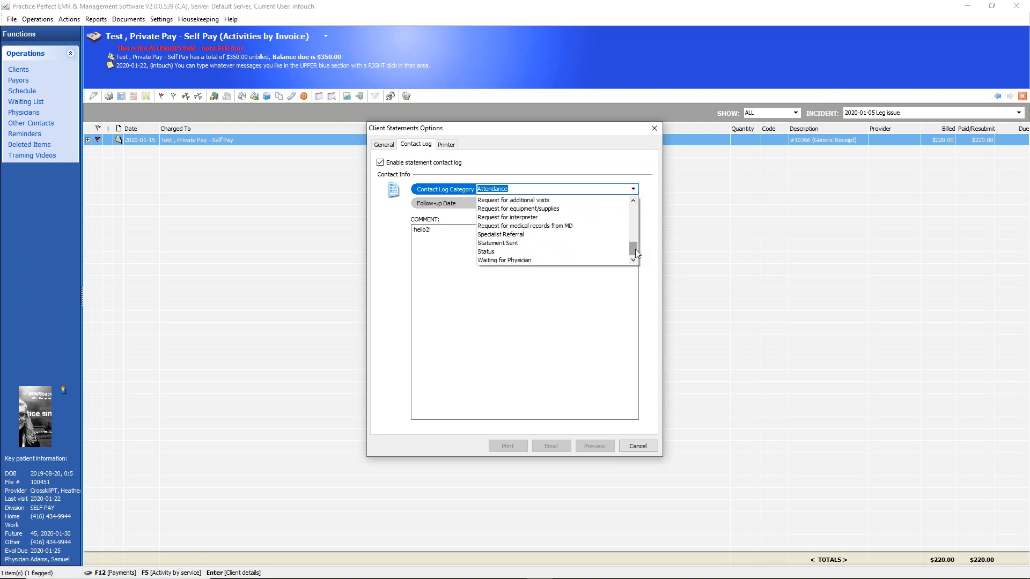
left_click(500, 244)
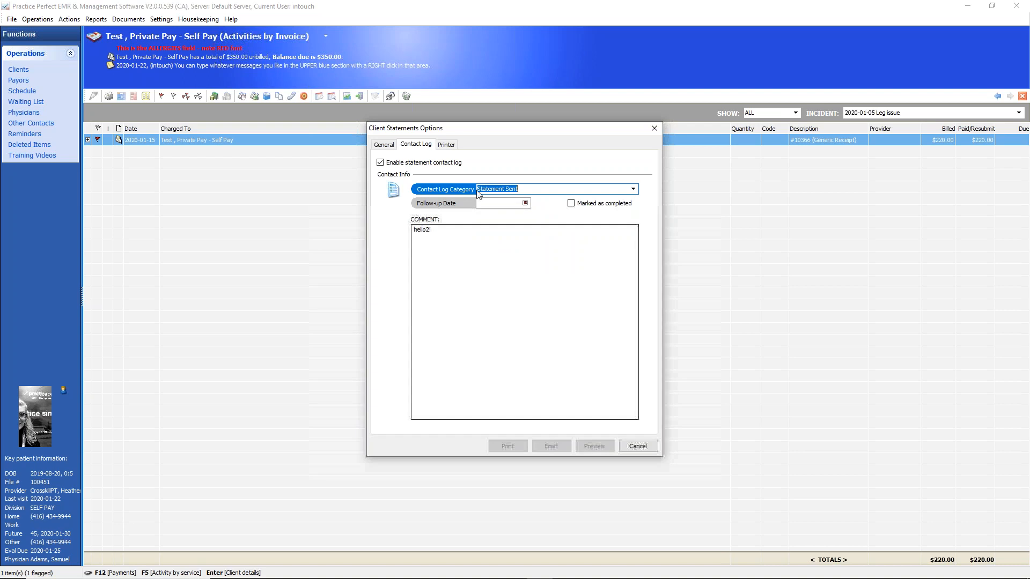
Replace the contact log comment with sample text, return to the general statement options, and cancel the dialog.
left_click(455, 246)
double_click(443, 232)
type("rtwertdftgy")
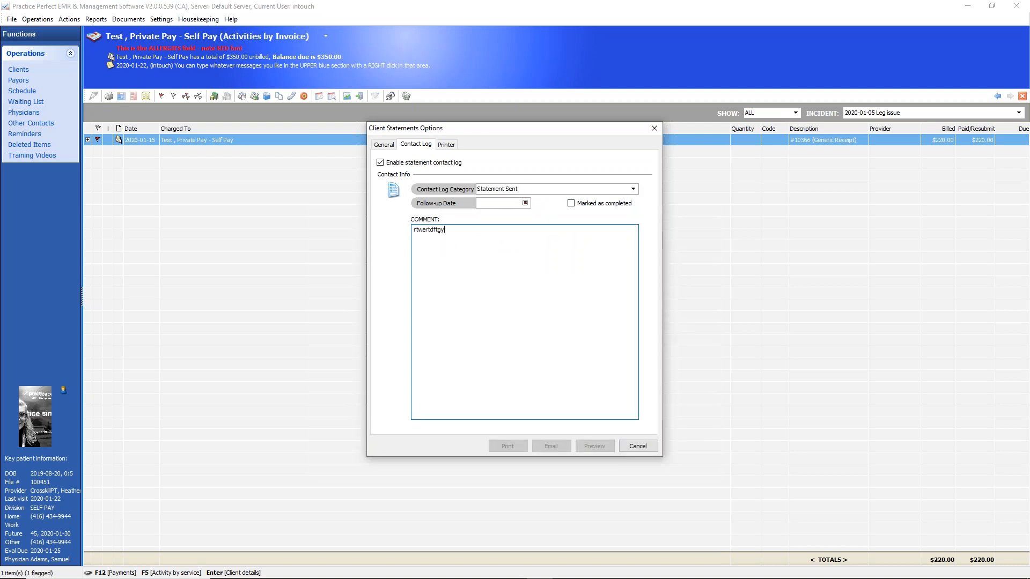
type("dfghdfghdfghdfghdfghdfghdfghdfghdfg")
key("ctrl+shift+Tab")
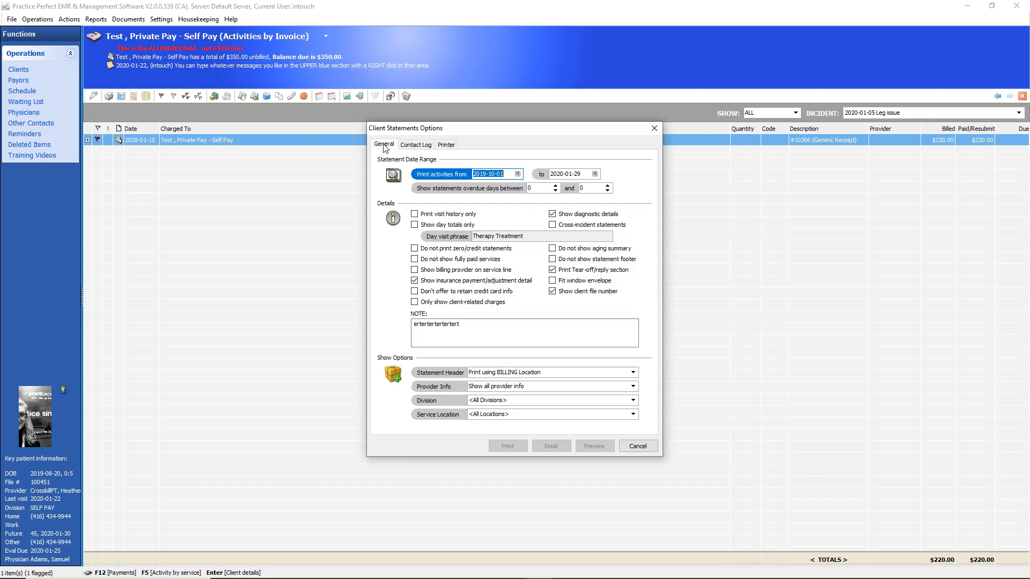
left_click(638, 447)
Open the Private Pay client's contact logs and examine the 2020-01-22, 2020-01-15 and 2020-01-07 entries.
left_click(291, 96)
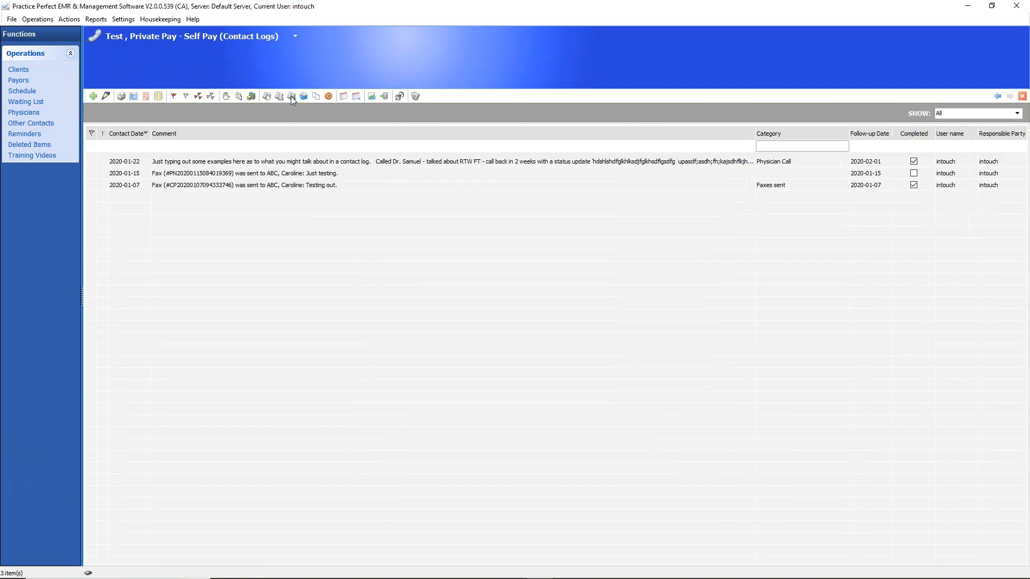
left_click(186, 174)
left_click(181, 185)
left_click(179, 162)
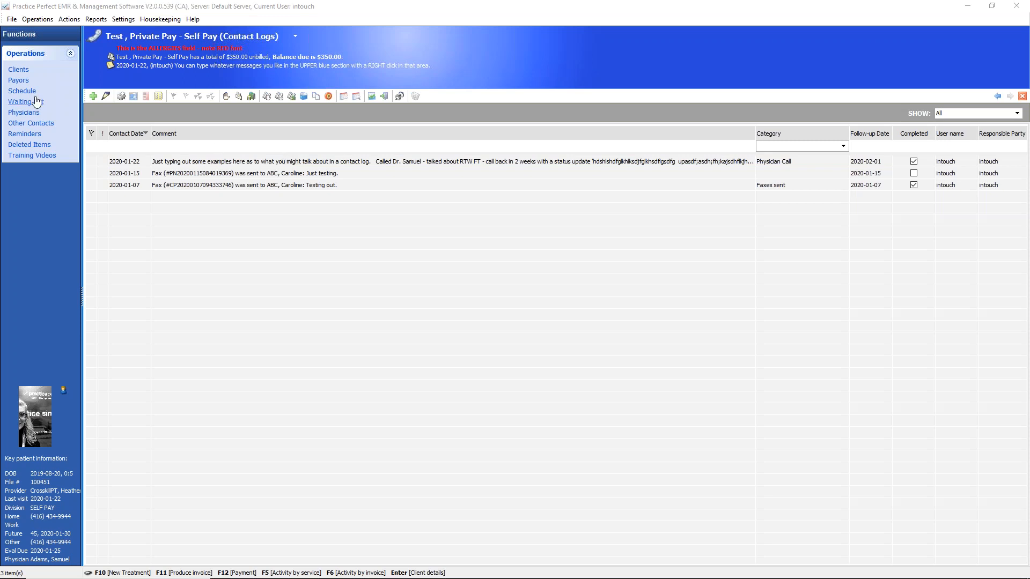
Return to the active clients list and open the Private Pay client's activities by service.
left_click(18, 70)
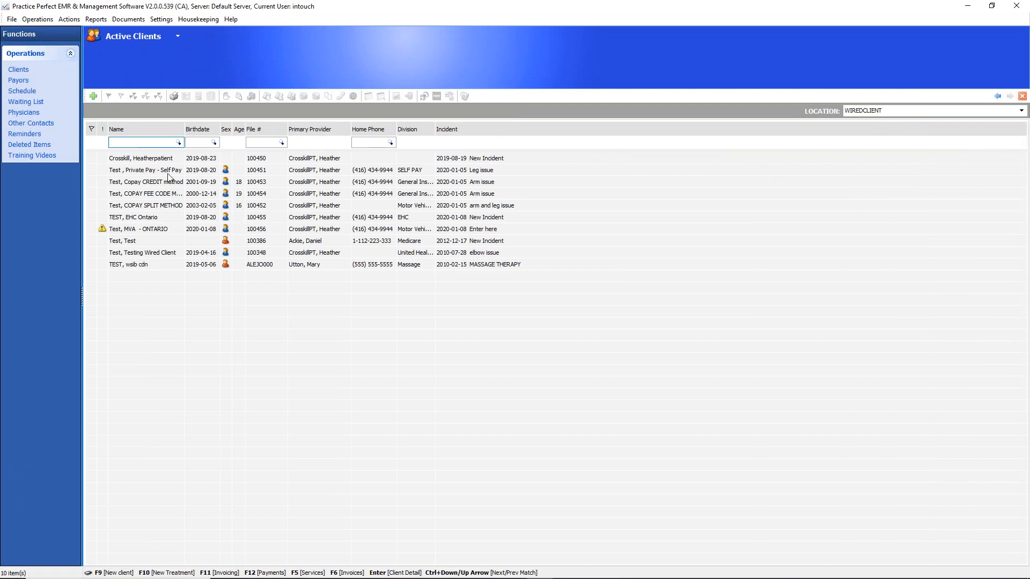
left_click(153, 162)
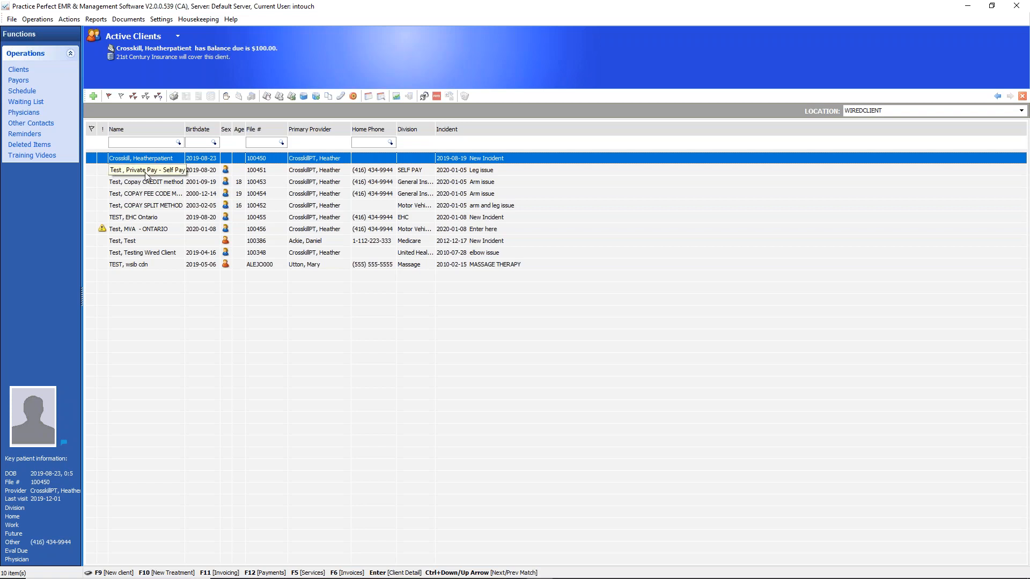
left_click(147, 171)
left_click(268, 96)
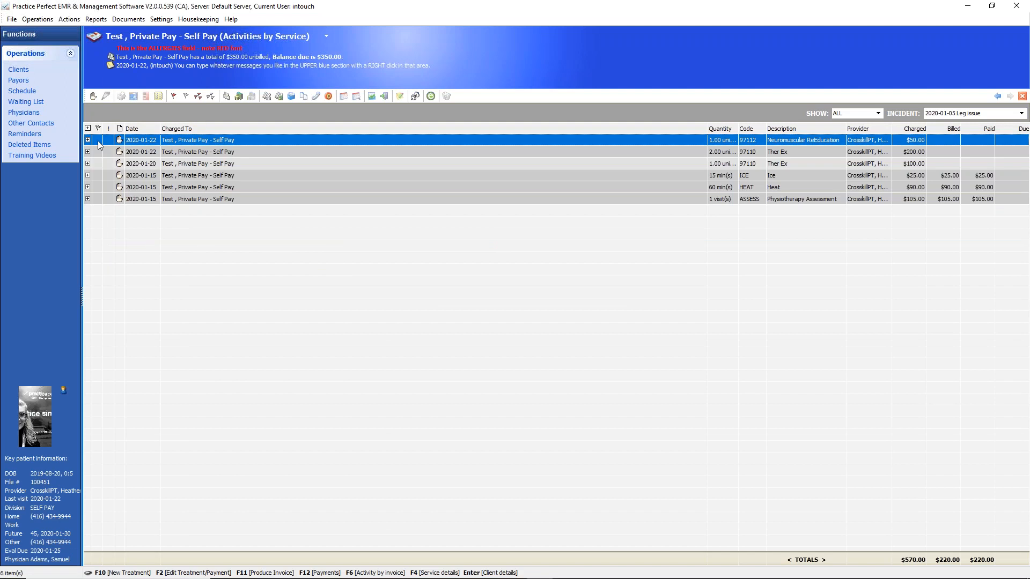
Flag the 2020-01-22 Neuromuscular ReEducation and 2020-01-20 Ther Ex services one at a time and clear the flags.
left_click(98, 141)
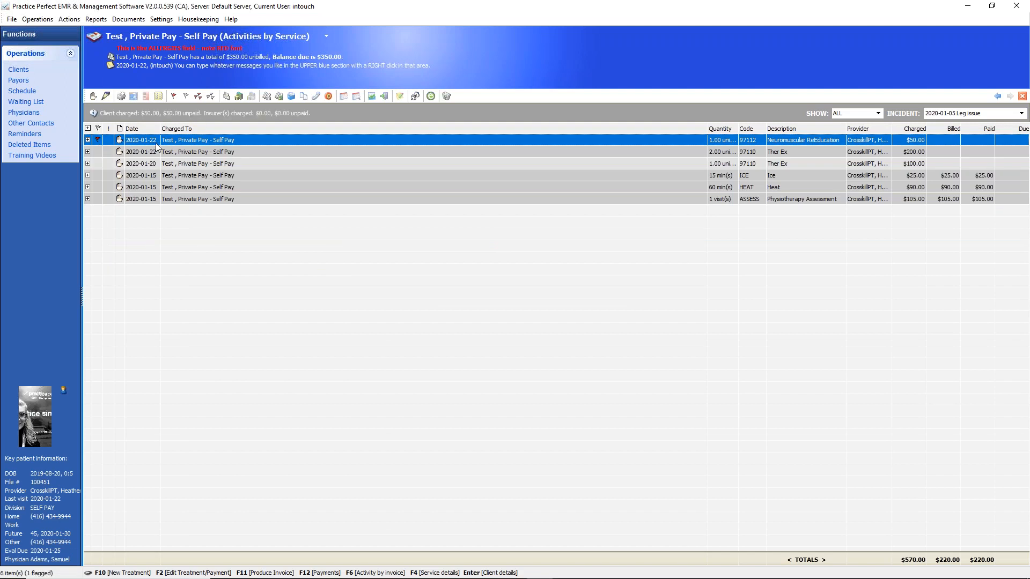
left_click(101, 164)
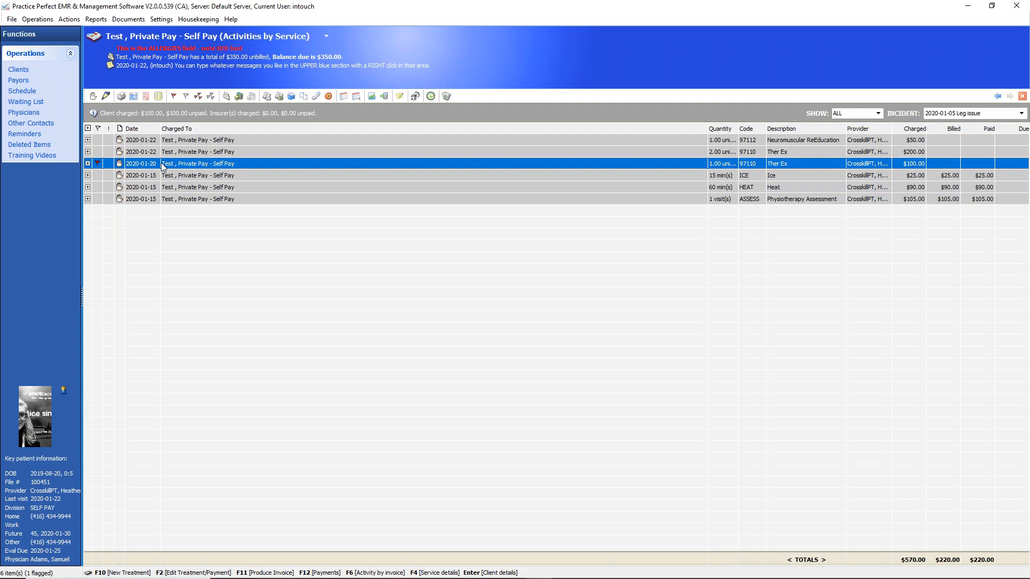
left_click(98, 167)
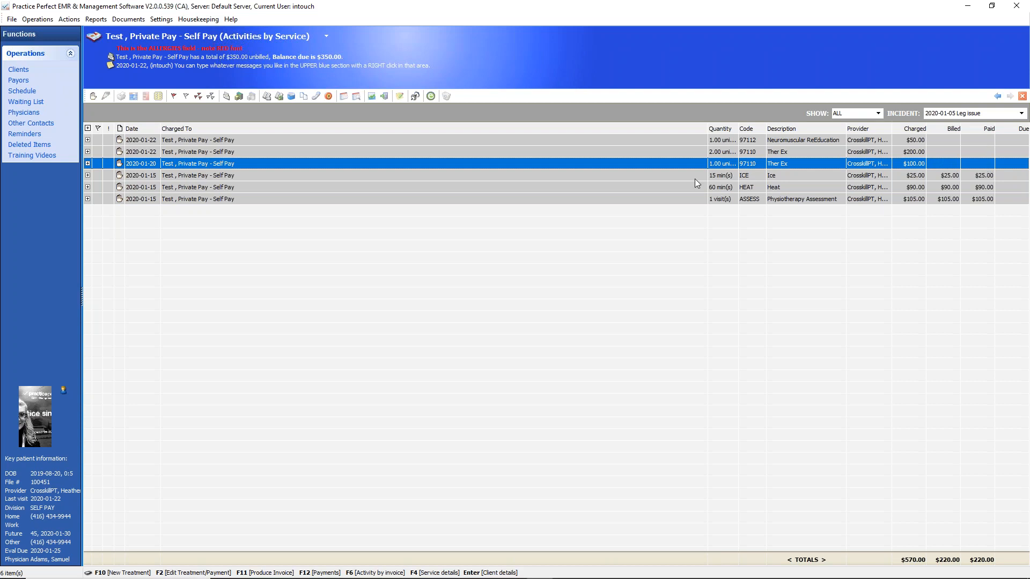
Flag the 2020-01-20 Ther Ex service and both 2020-01-22 services.
left_click(100, 164)
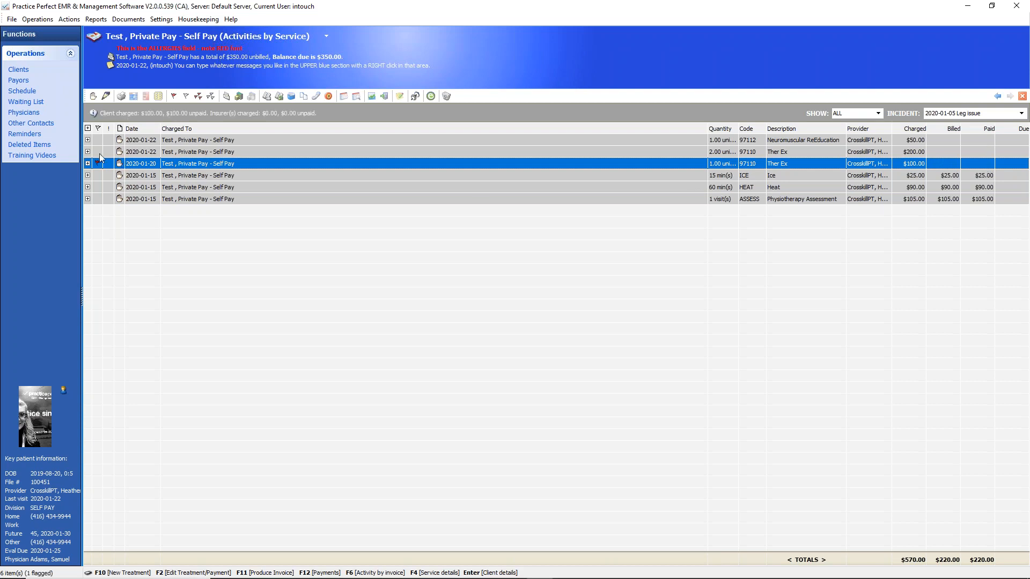
left_click(99, 151)
left_click(99, 140)
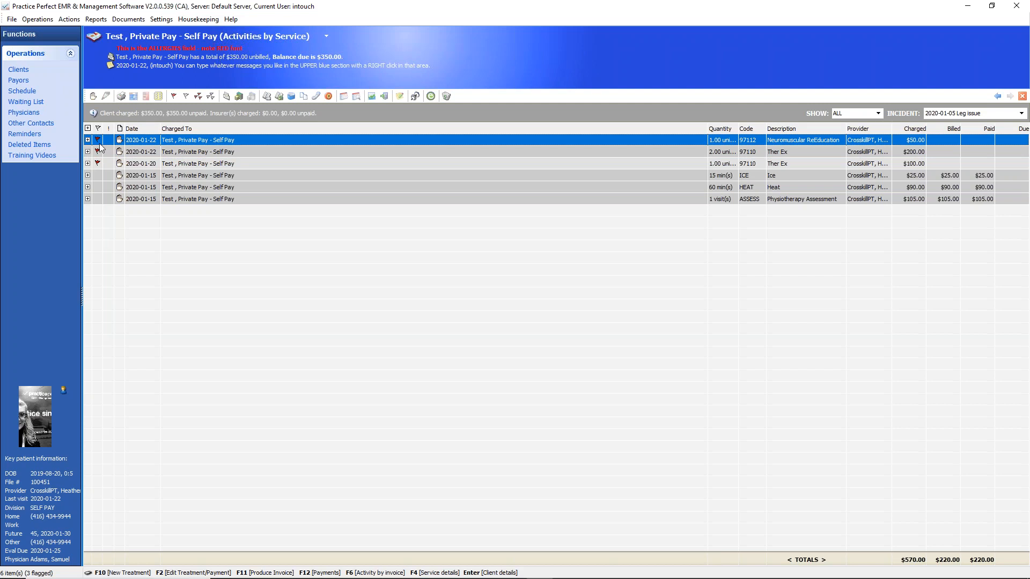
Prepare a $350.00 cash payment for the three flagged services, review the amounts and receipt options, and cancel the payment.
left_click(239, 96)
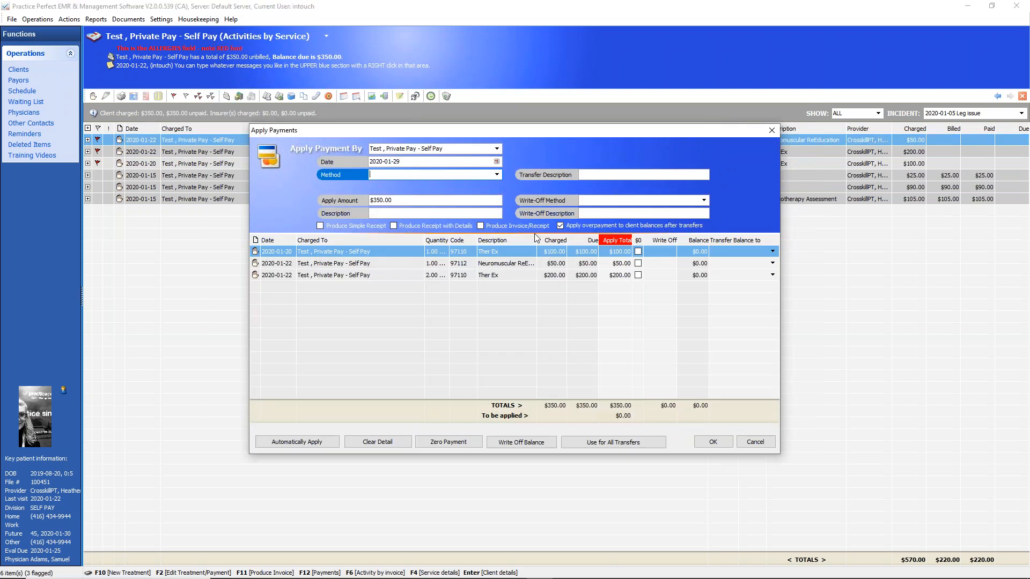
left_click(497, 175)
left_click(377, 193)
left_click(414, 201)
left_click(621, 252)
left_click(621, 264)
left_click(621, 275)
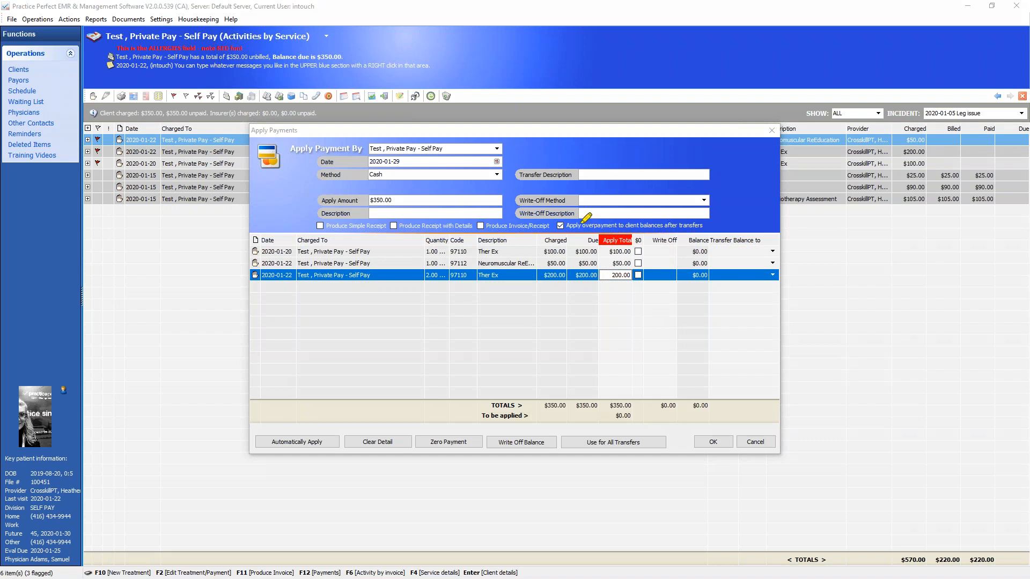
mouse_move(554, 219)
left_mouse_down()
mouse_move(301, 220)
mouse_move(408, 237)
mouse_move(573, 230)
left_mouse_up()
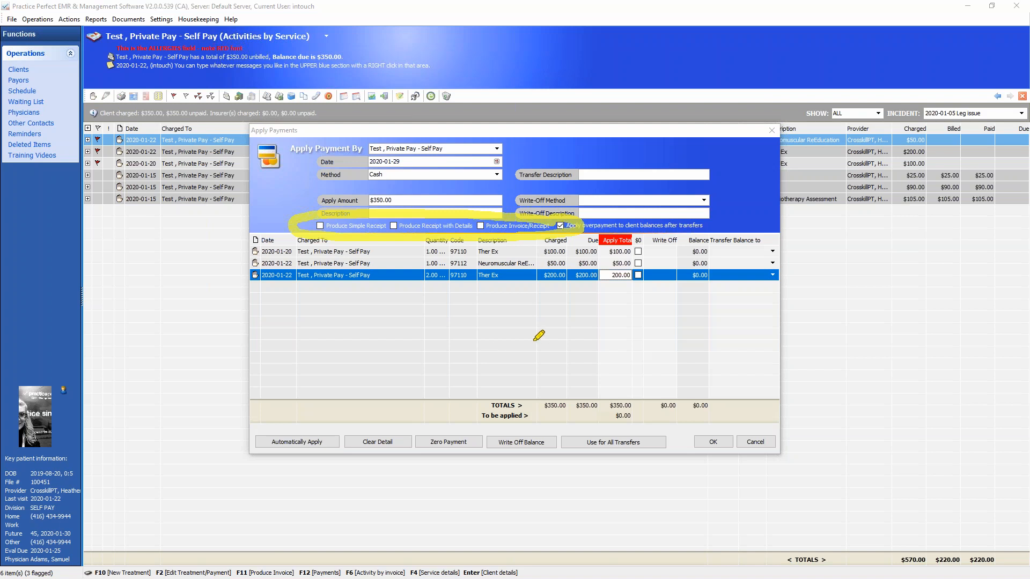
left_click(878, 271)
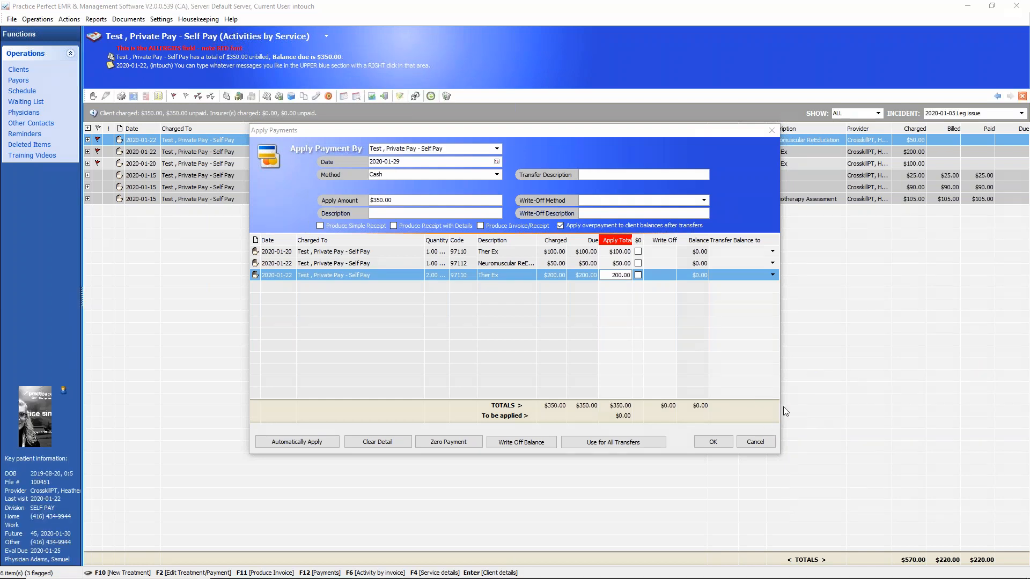
left_click(751, 443)
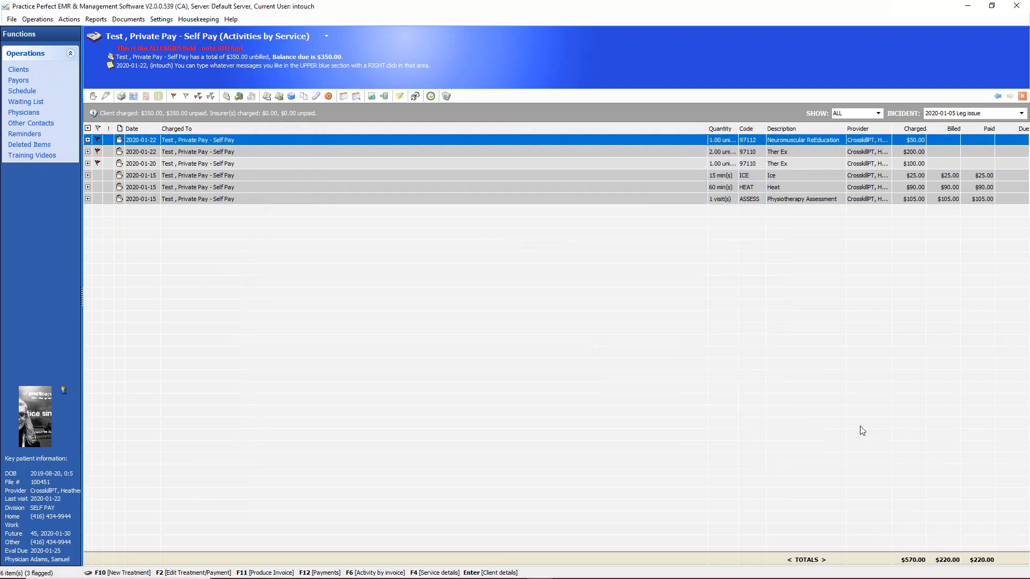
Open the Daily Reconciliation report options, check the report's date range fields, and close the options.
left_click(96, 21)
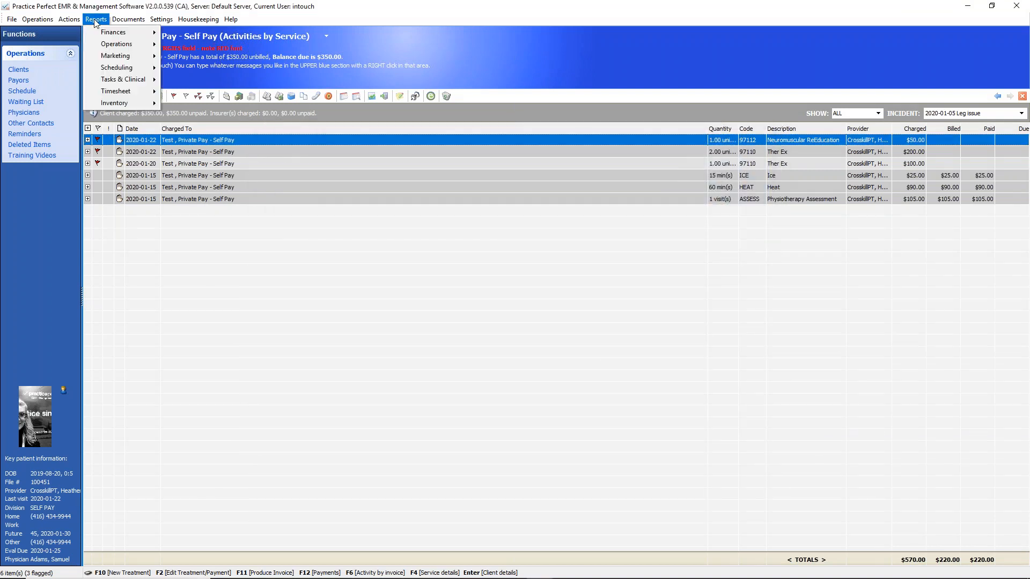
mouse_move(109, 36)
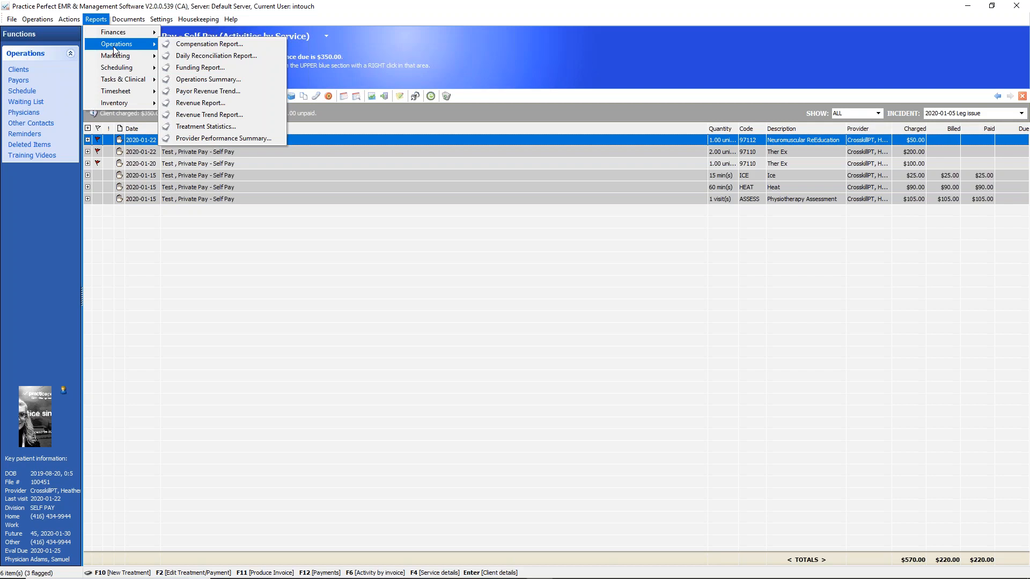
left_click(264, 60)
left_click(596, 205)
left_click(510, 205)
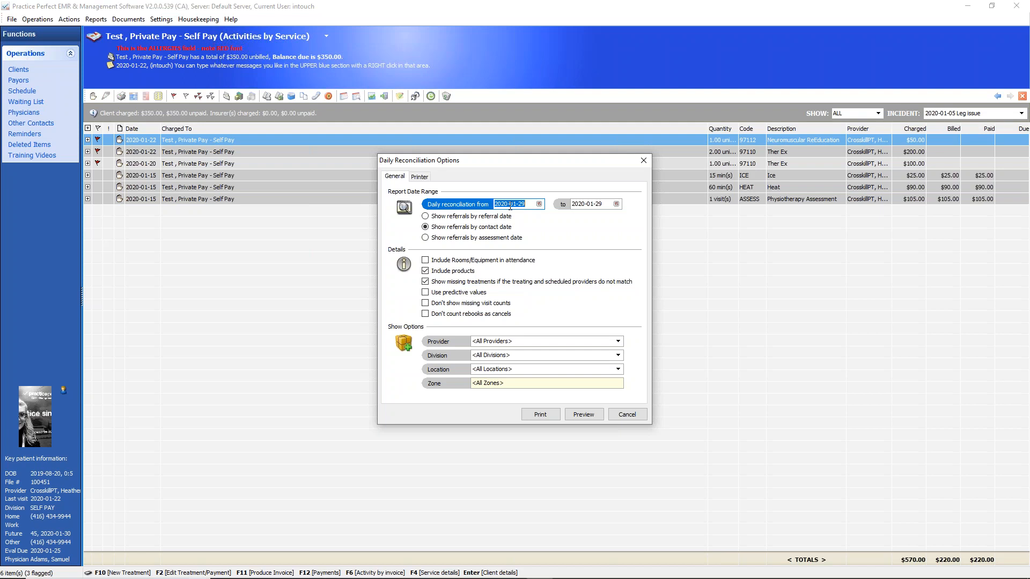
left_click(644, 161)
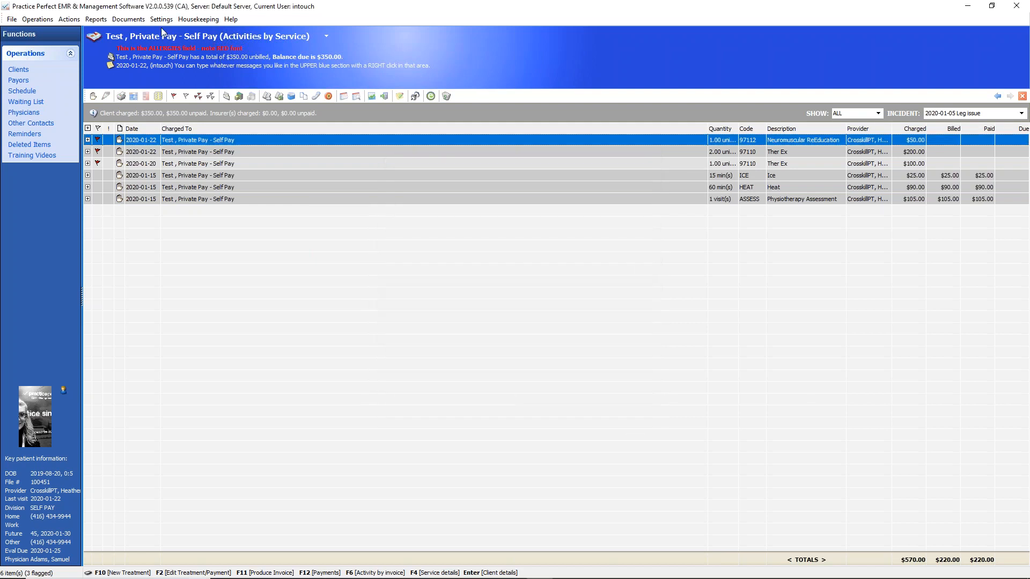
Open the Revenue report options and check the start date calendar.
left_click(98, 21)
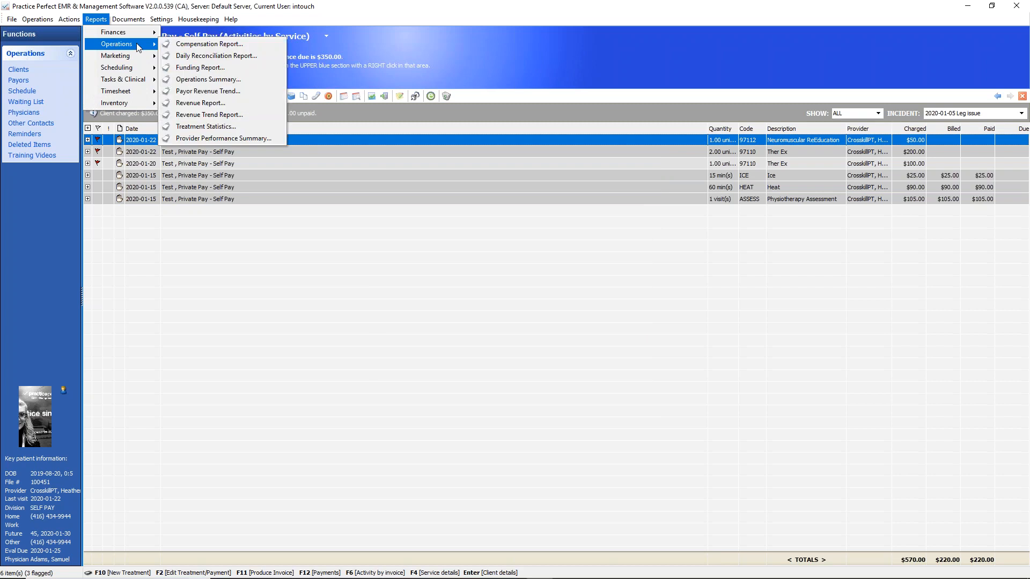
left_click(214, 106)
left_click(465, 164)
left_click(465, 165)
left_click(465, 164)
left_click(465, 164)
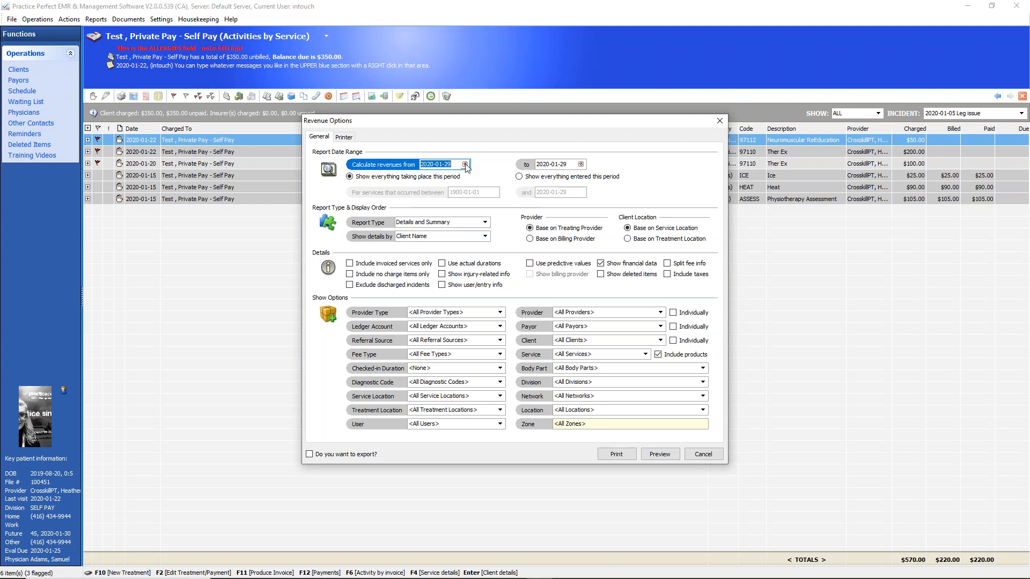
Change the Revenue report type to Summary Only and set it back to Details and Summary.
left_click(485, 223)
left_click(485, 222)
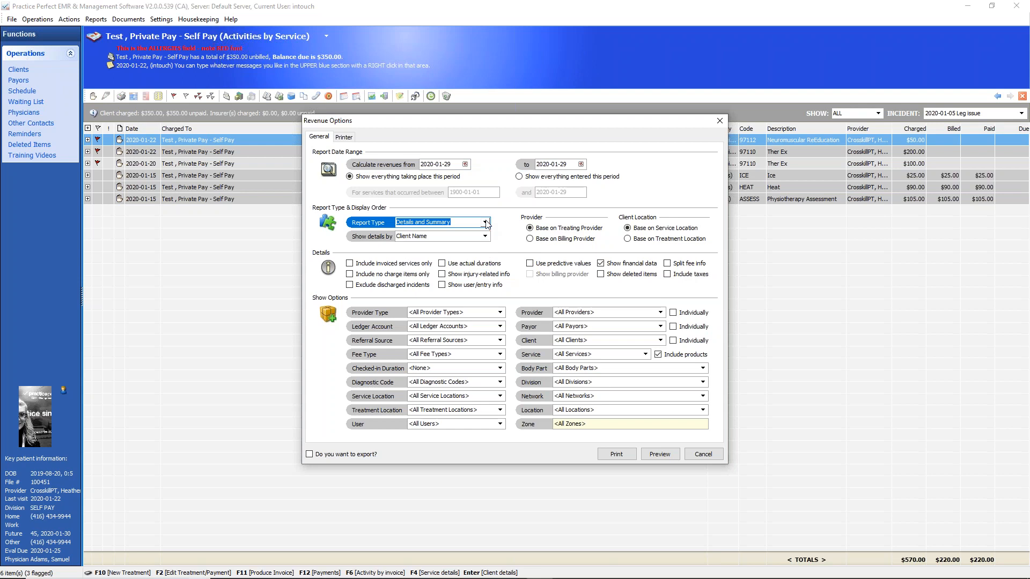
left_click(485, 223)
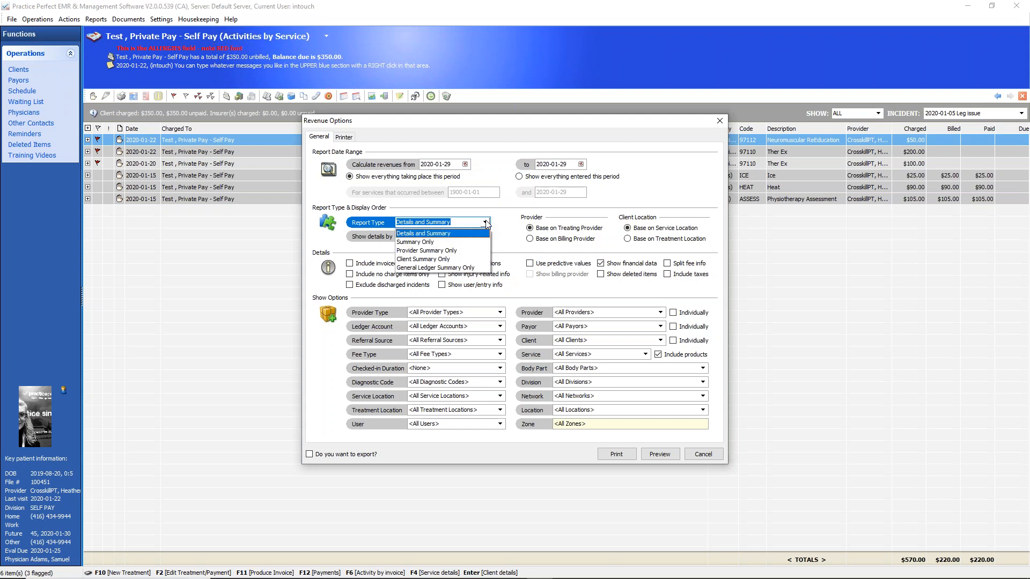
left_click(434, 242)
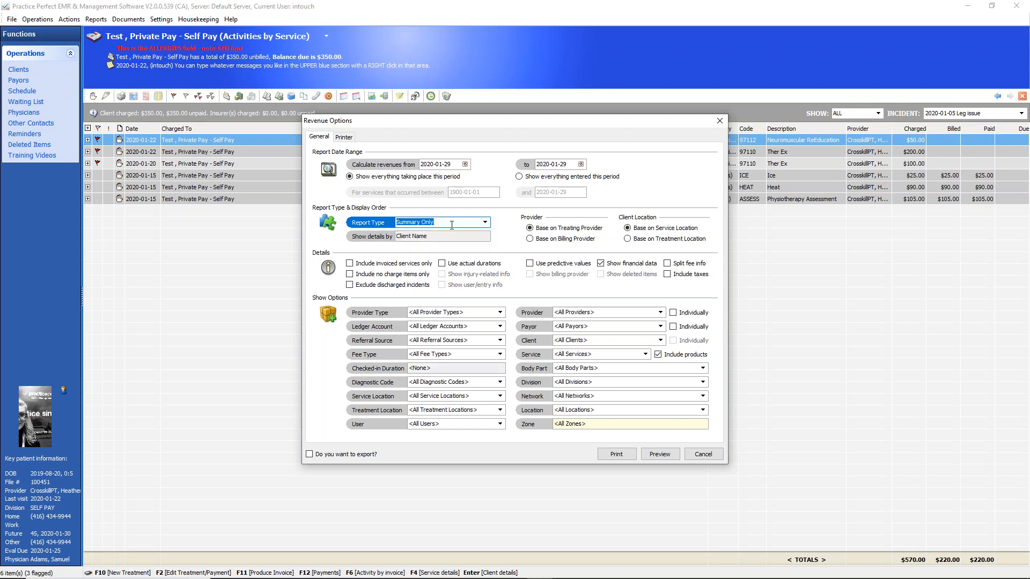
left_click(485, 222)
left_click(441, 232)
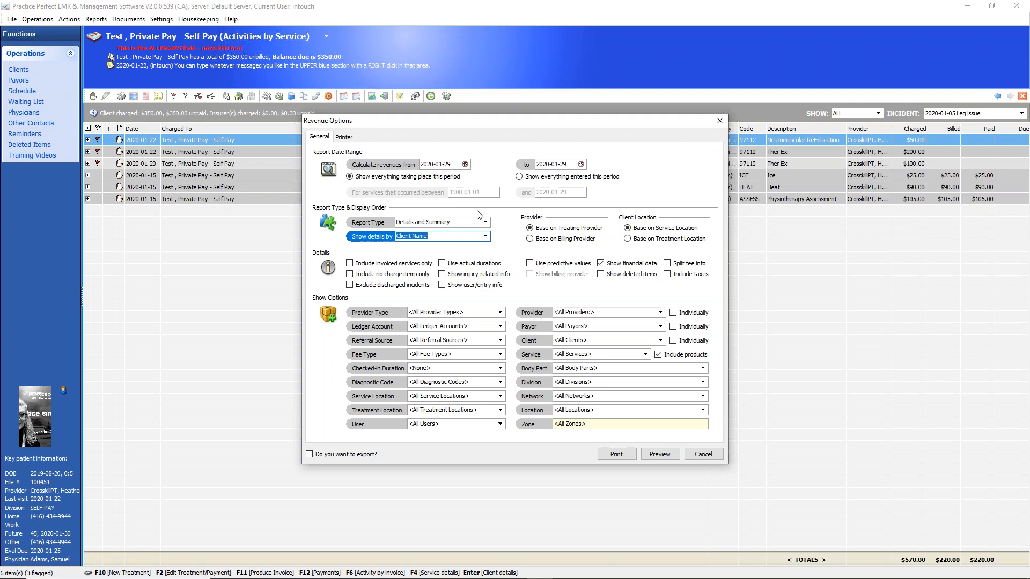
Close the Revenue report options and open the General Ledger Posting & Audit Trail report options.
left_click(720, 120)
left_click(97, 18)
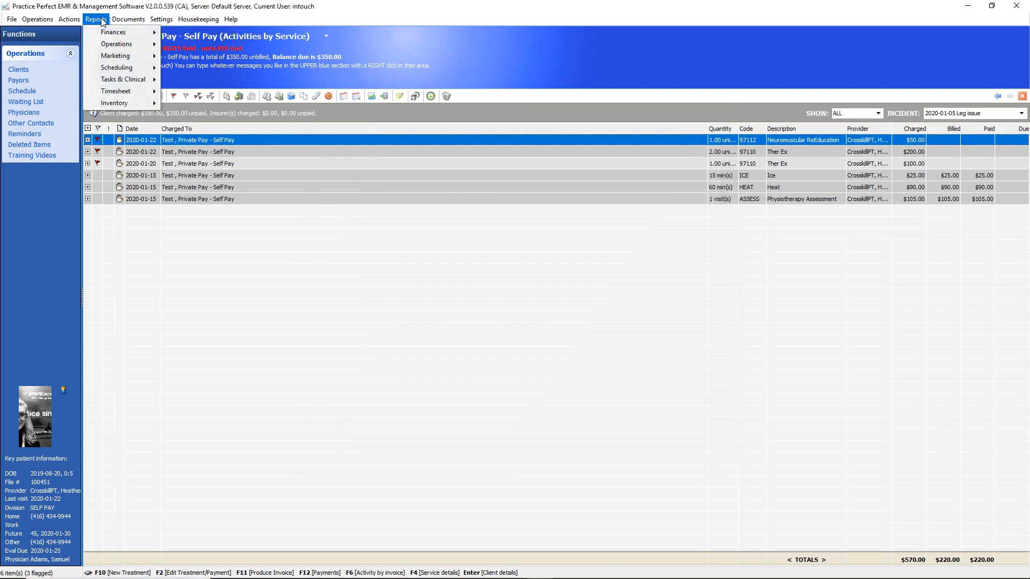
mouse_move(112, 34)
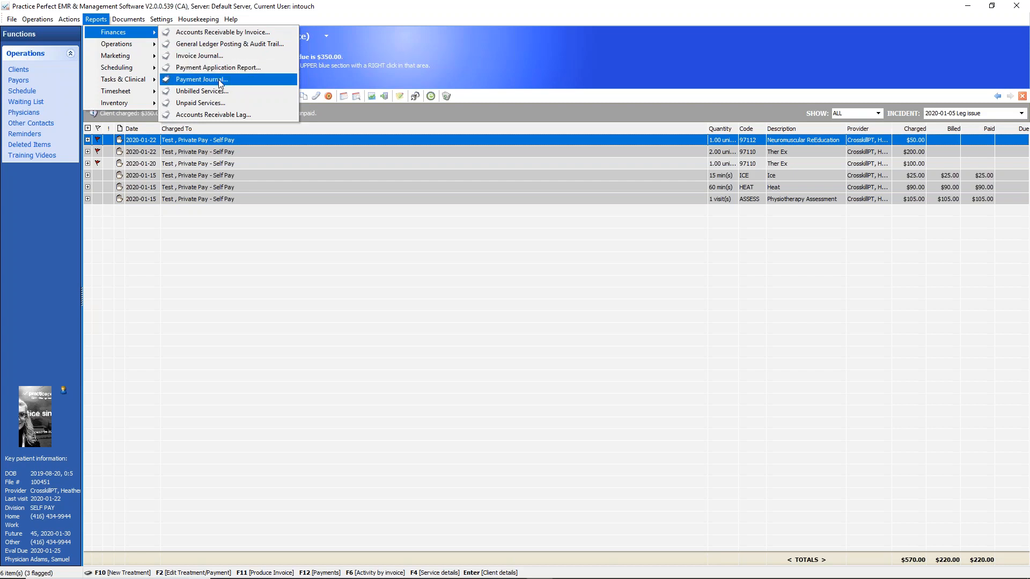
left_click(237, 46)
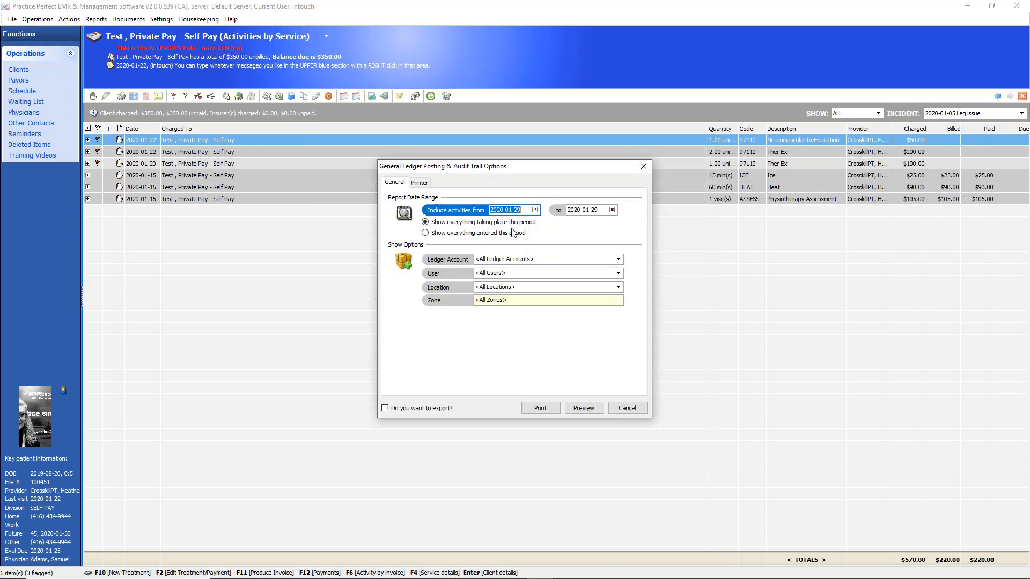
Set the ledger report's start date to 2020-01-01 and its location to WIREDCLIENT, and preview the report.
left_click(535, 209)
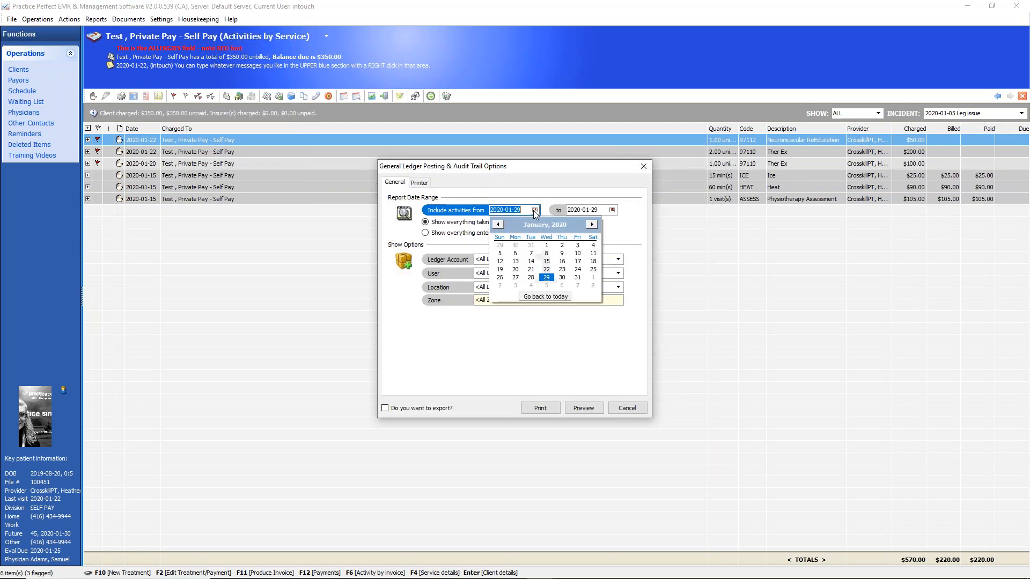
left_click(546, 244)
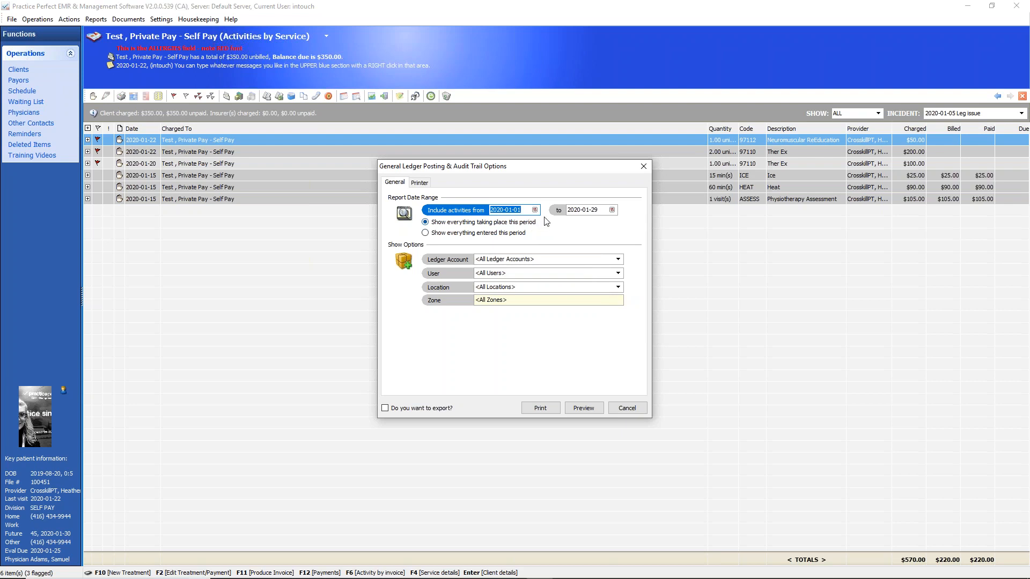
left_click(619, 288)
left_click(509, 330)
left_click(591, 413)
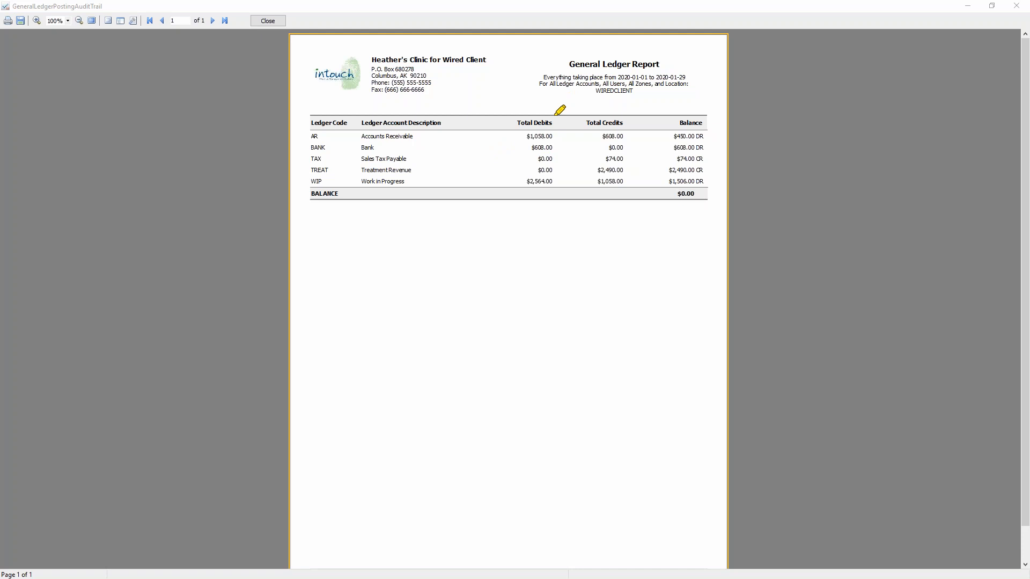
Examine the debits, credits and balances of each ledger account in the General Ledger Report, and close the preview.
mouse_move(714, 108)
left_mouse_down()
mouse_move(669, 203)
mouse_move(704, 102)
left_mouse_up()
key("Escape")
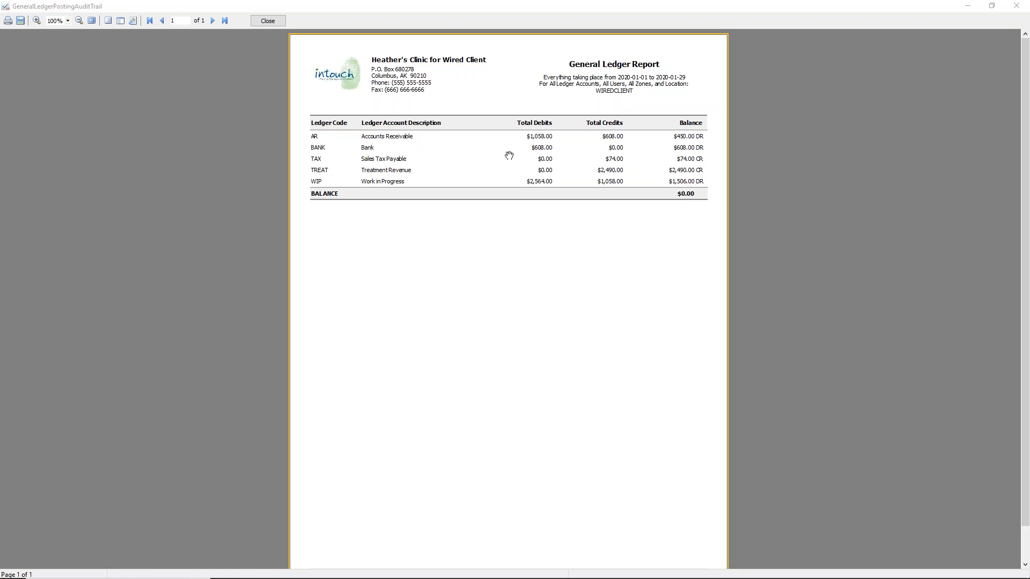
left_click(990, 319)
left_click_drag(417, 136, 445, 135)
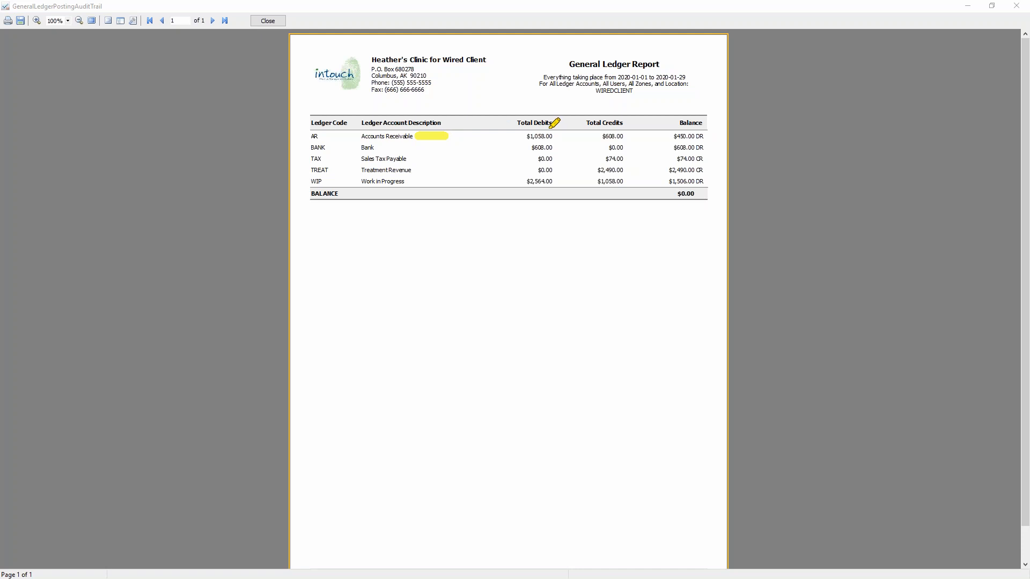
left_click_drag(549, 131, 548, 112)
left_click_drag(603, 134, 603, 115)
mouse_move(706, 120)
left_mouse_down()
mouse_move(688, 115)
mouse_move(678, 145)
mouse_move(728, 134)
mouse_move(710, 122)
left_mouse_up()
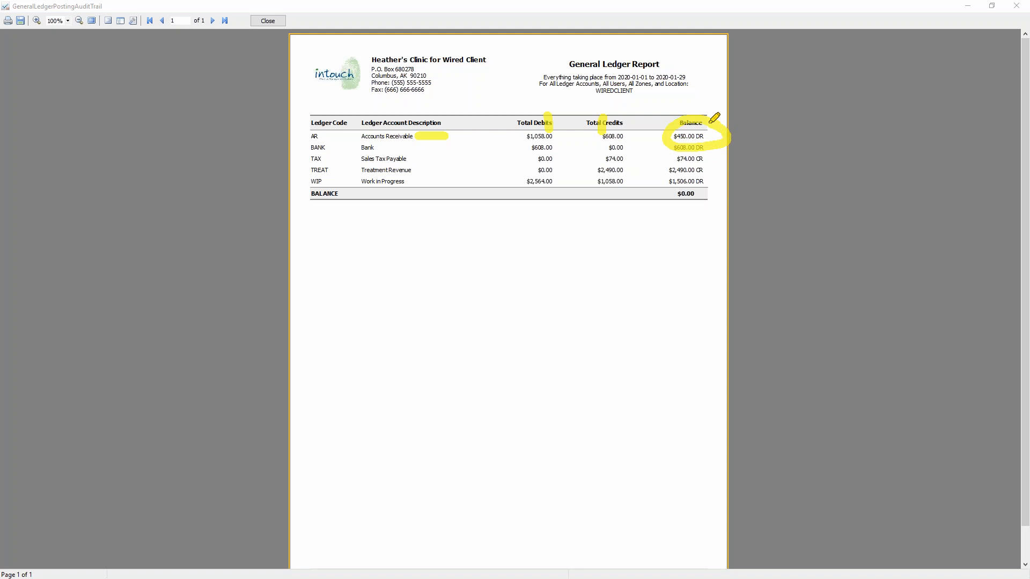
left_click_drag(380, 148, 415, 147)
key("Escape")
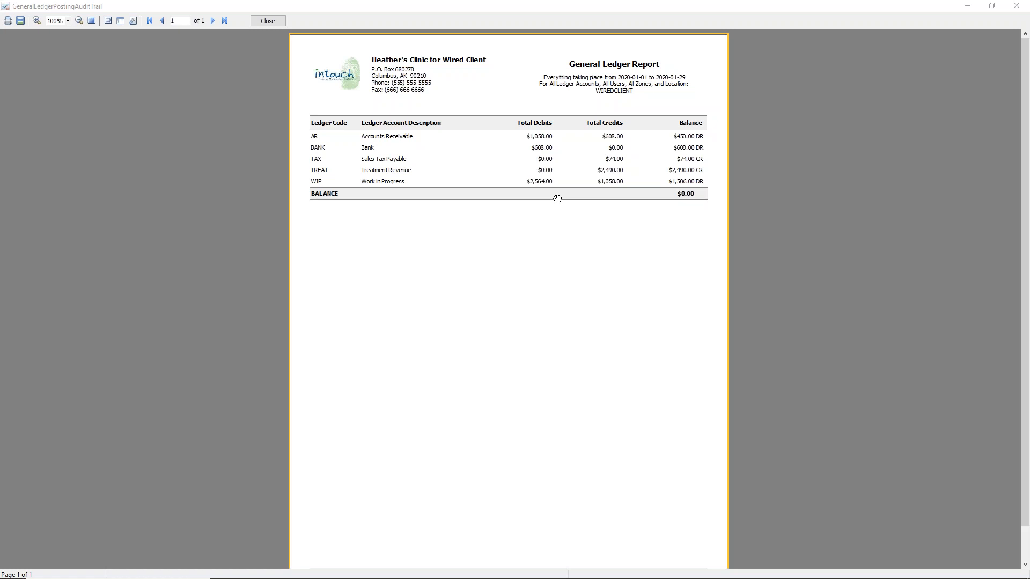
left_click(272, 21)
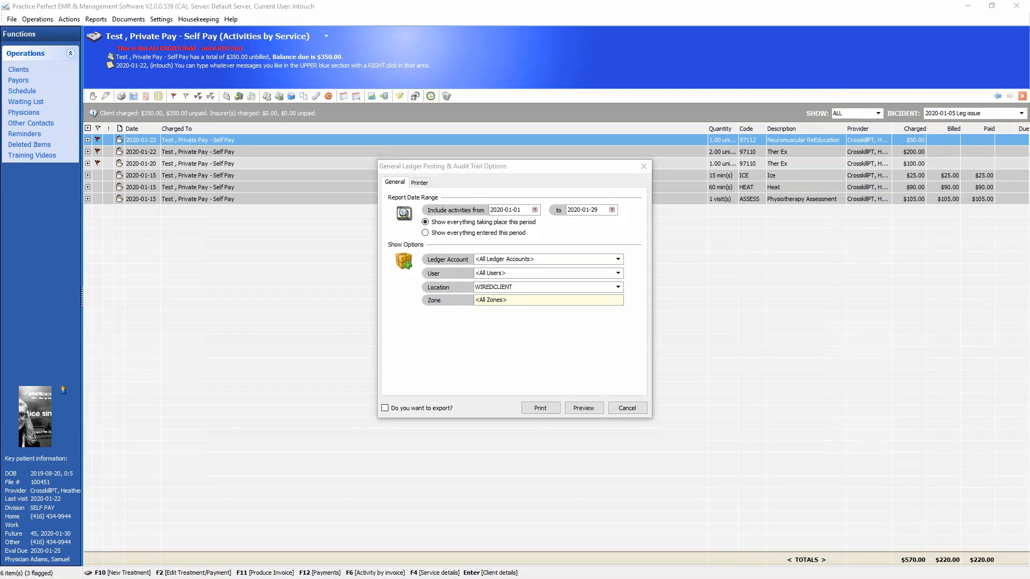
Compare the ledger report's "taking place this period" and "entered this period" options with the service dates, and close the report options.
mouse_move(549, 220)
left_mouse_down()
mouse_move(424, 211)
mouse_move(409, 244)
mouse_move(481, 249)
mouse_move(571, 226)
mouse_move(545, 217)
left_mouse_up()
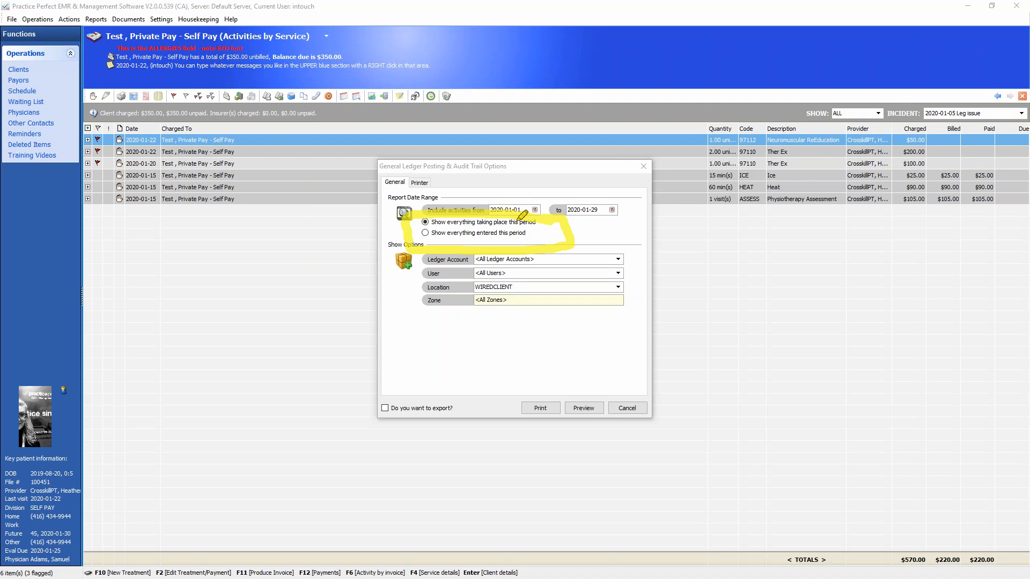
mouse_move(476, 222)
left_mouse_down()
mouse_move(530, 223)
mouse_move(515, 200)
mouse_move(584, 168)
mouse_move(592, 194)
left_mouse_up()
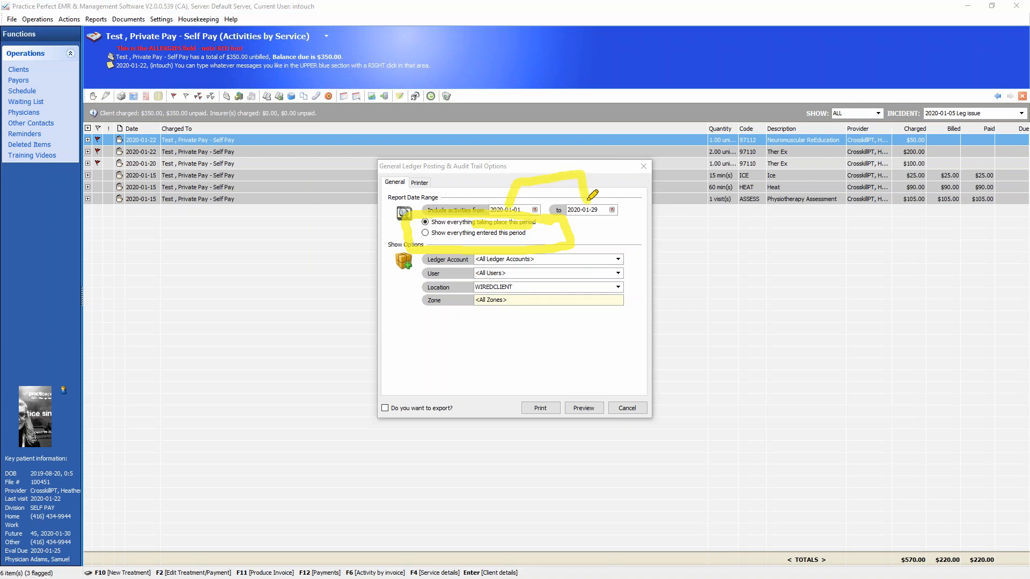
key("Escape")
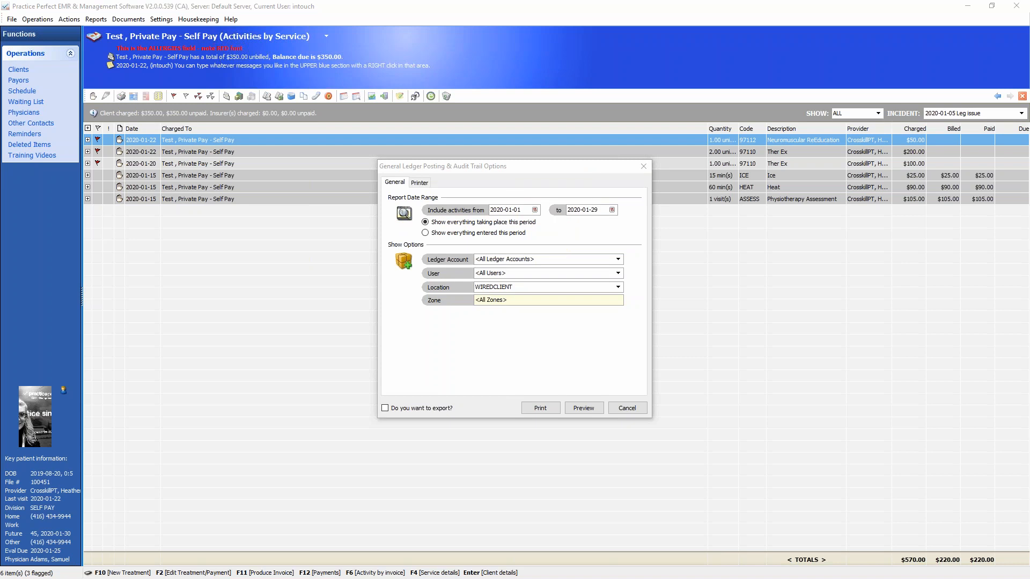
mouse_move(165, 144)
left_mouse_down()
mouse_move(159, 127)
mouse_move(128, 143)
mouse_move(135, 217)
mouse_move(160, 133)
left_mouse_up()
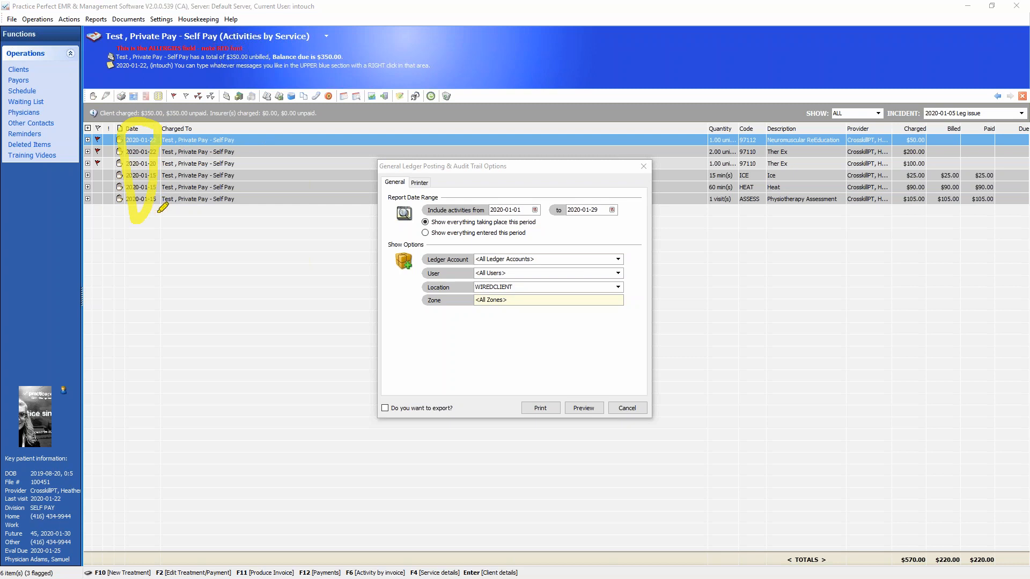
left_click_drag(543, 222, 570, 220)
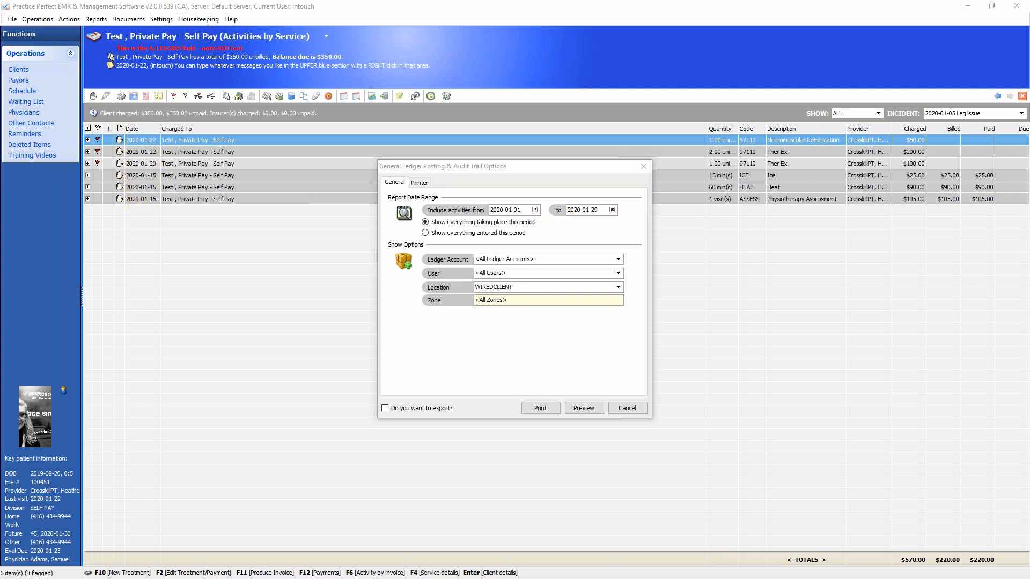
mouse_move(531, 225)
left_mouse_down()
mouse_move(418, 228)
mouse_move(521, 244)
mouse_move(531, 230)
mouse_move(518, 194)
mouse_move(569, 185)
mouse_move(597, 204)
left_mouse_up()
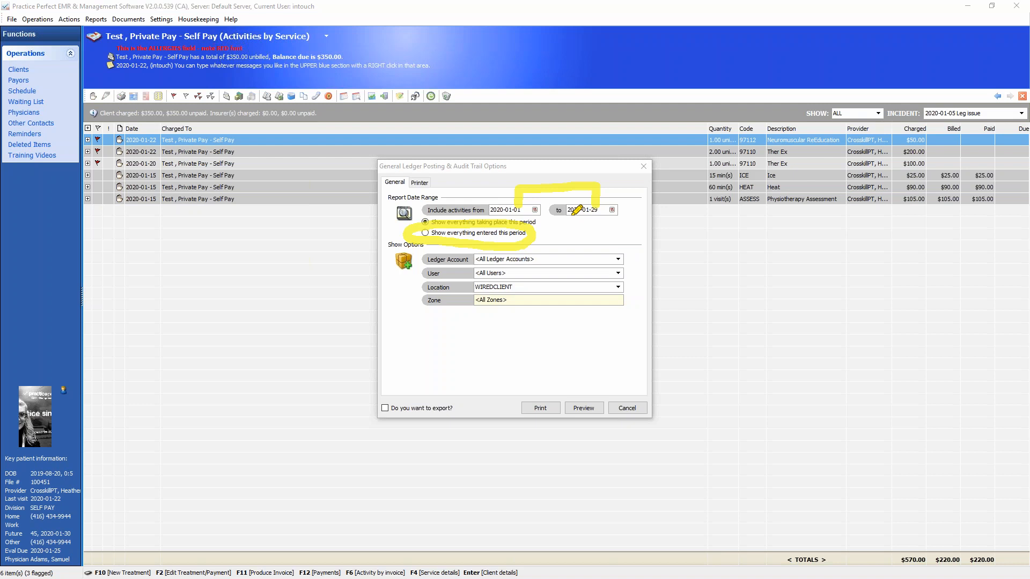
left_click_drag(121, 135, 171, 199)
left_click_drag(160, 133, 124, 207)
mouse_move(560, 106)
left_mouse_down()
mouse_move(552, 172)
mouse_move(584, 150)
left_mouse_up()
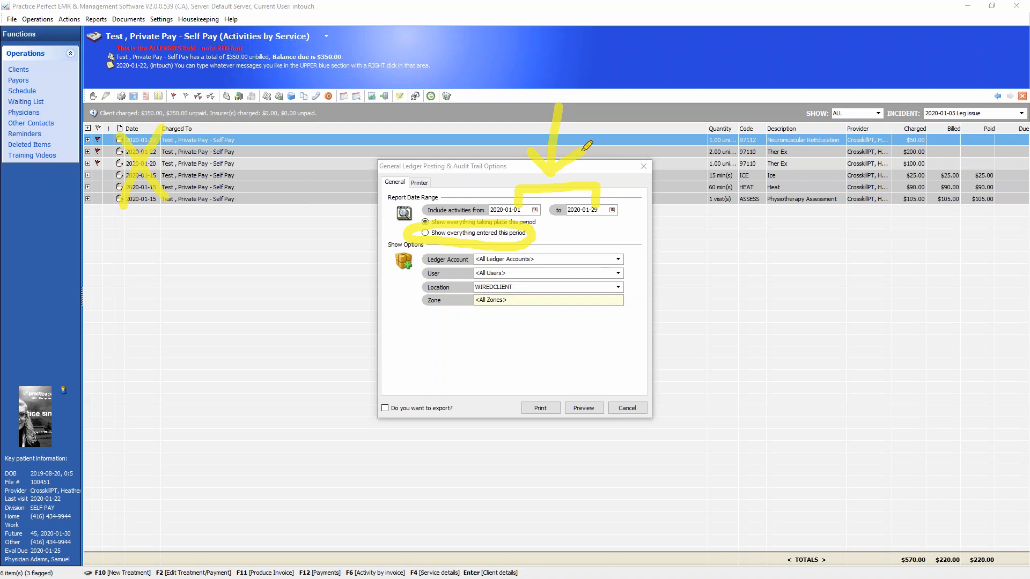
mouse_move(537, 234)
left_mouse_down()
mouse_move(621, 237)
mouse_move(599, 255)
left_mouse_up()
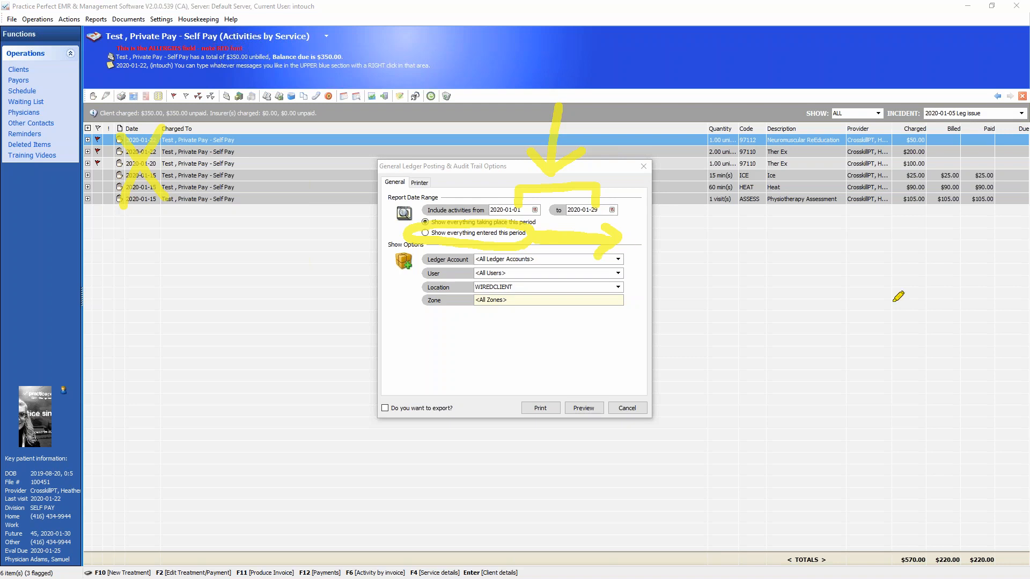
key("Escape")
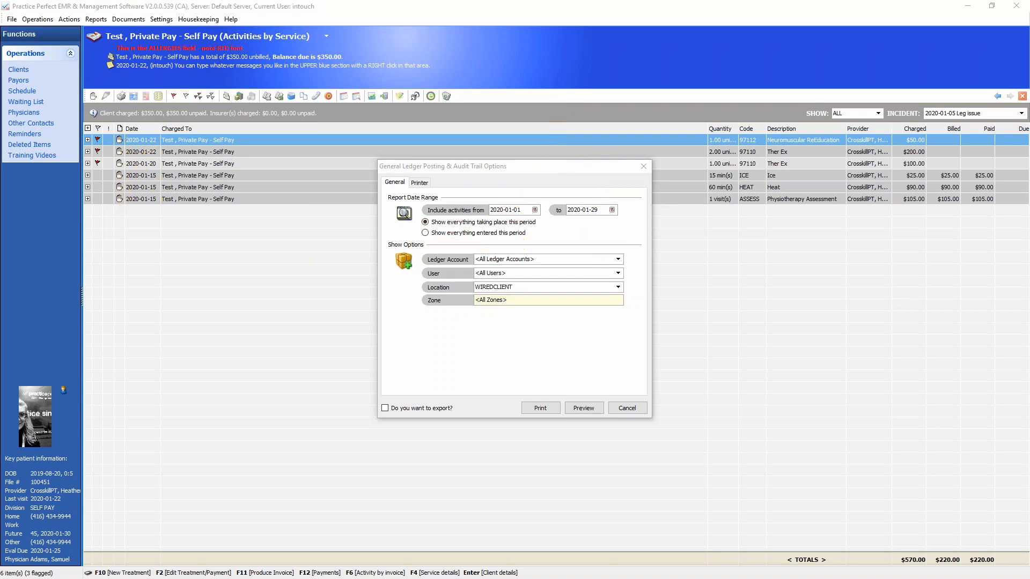
mouse_move(543, 220)
left_mouse_down()
mouse_move(423, 221)
mouse_move(554, 230)
mouse_move(545, 221)
left_mouse_up()
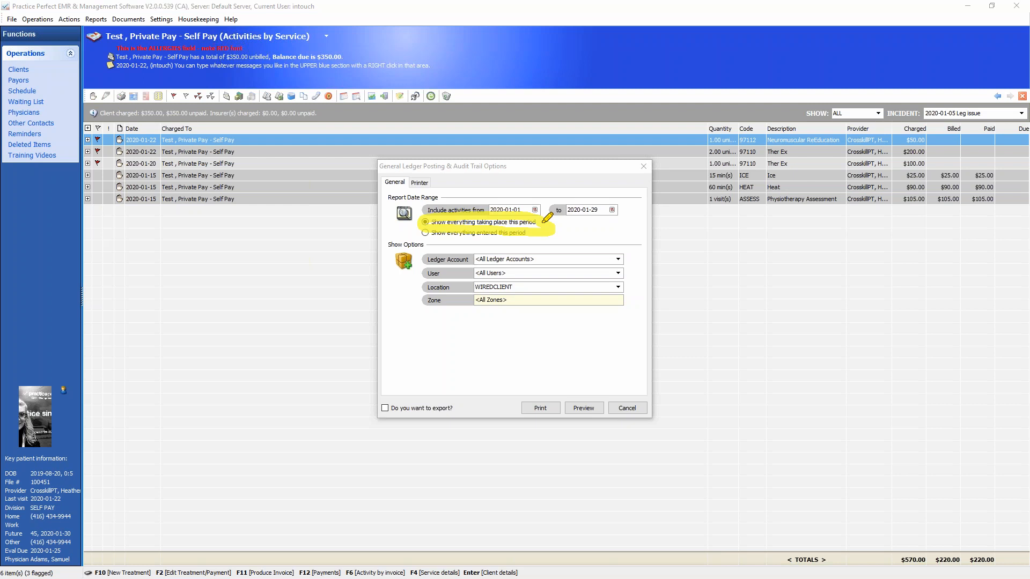
key("Escape")
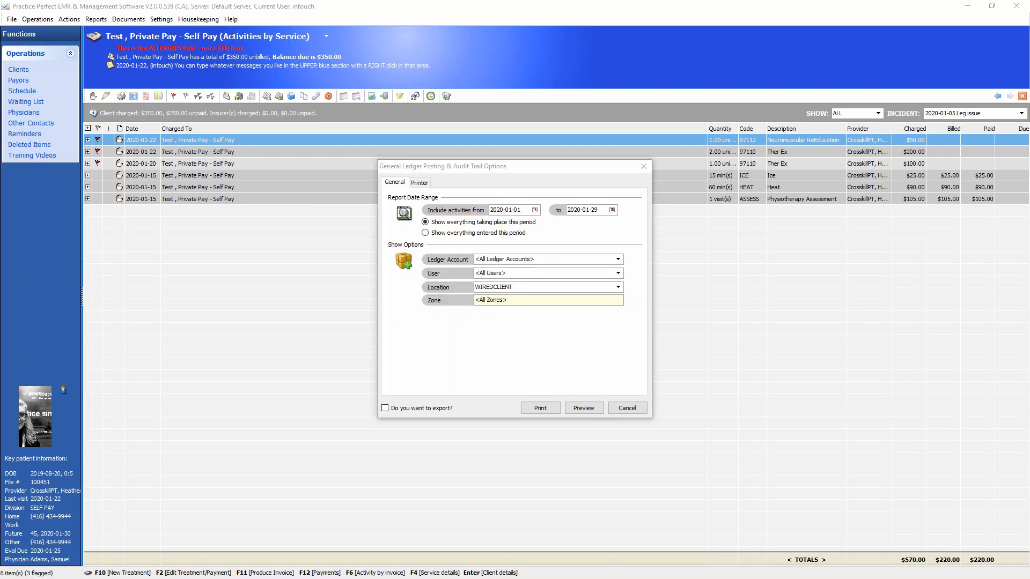
left_click(644, 166)
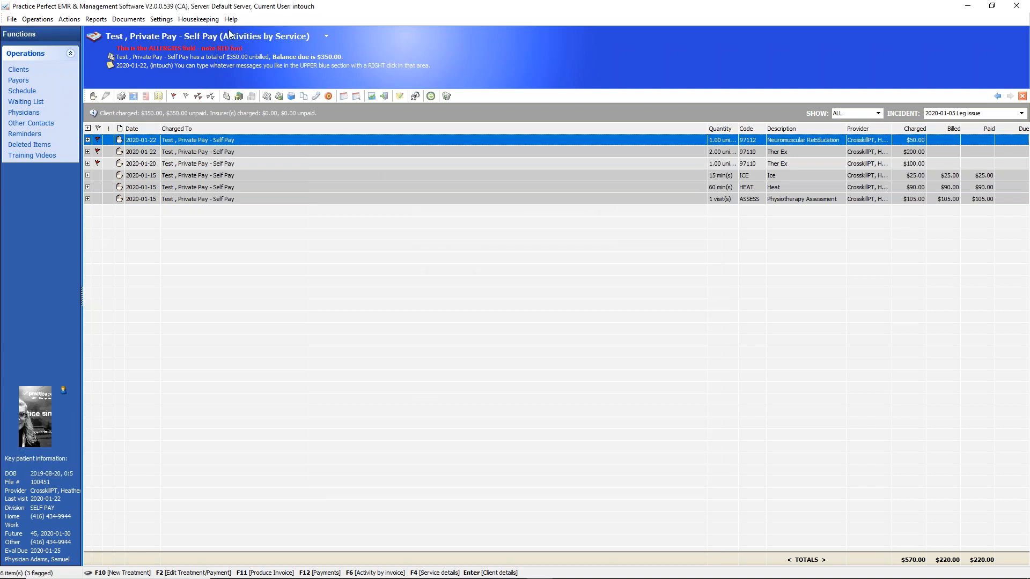
Open the Daily Reconciliation report options, examine the referral, contact and assessment date choices, and cancel the report.
left_click(96, 19)
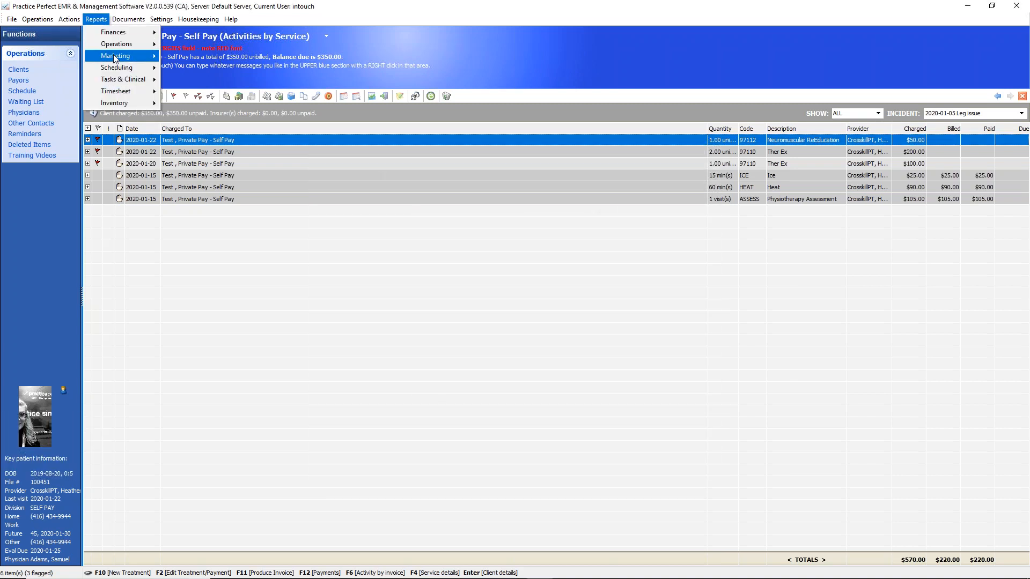
mouse_move(119, 45)
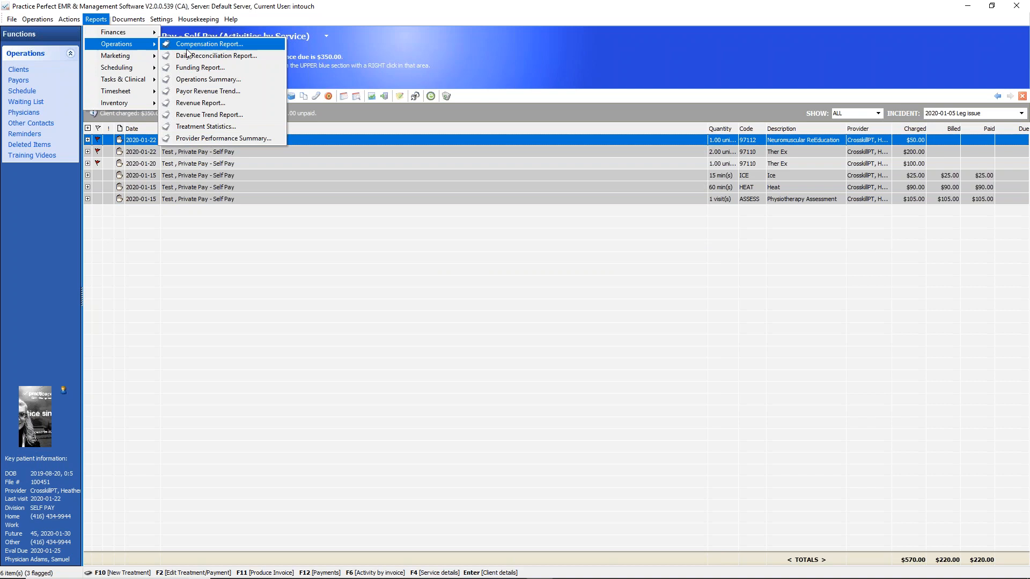
left_click(195, 56)
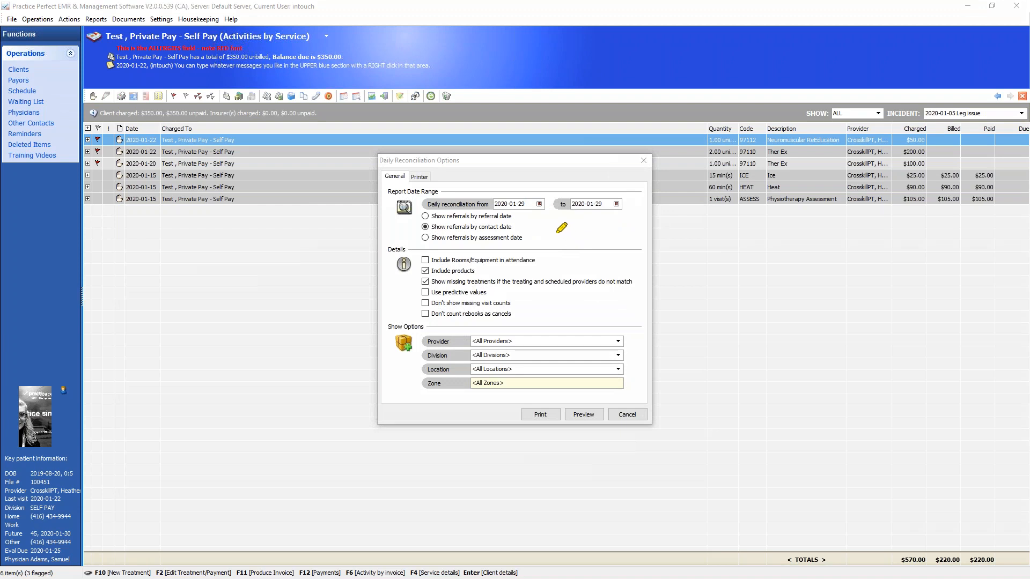
mouse_move(550, 215)
left_mouse_down()
mouse_move(475, 199)
mouse_move(391, 221)
mouse_move(493, 249)
mouse_move(545, 209)
left_mouse_up()
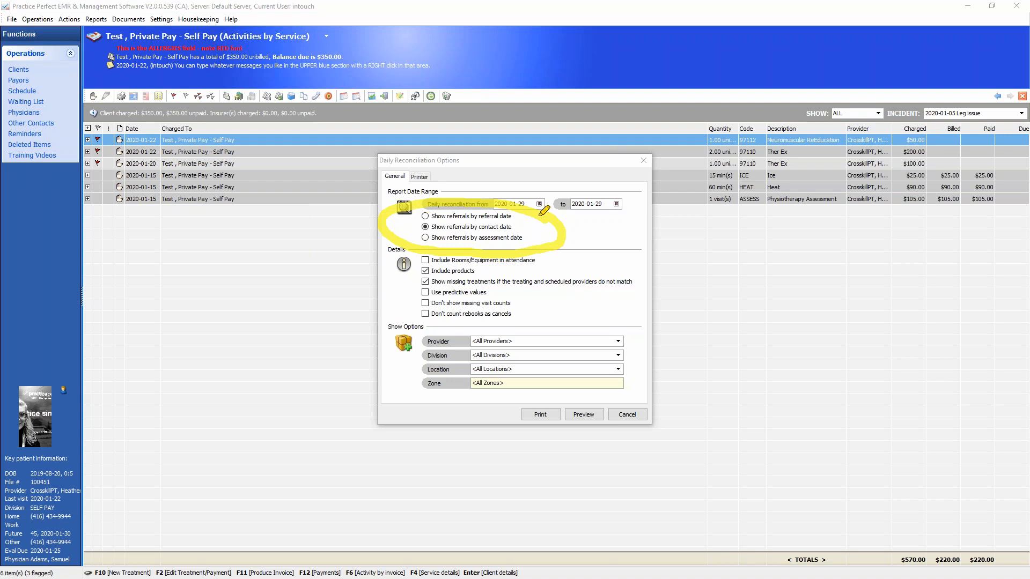
left_click(516, 229)
left_click_drag(474, 227, 512, 226)
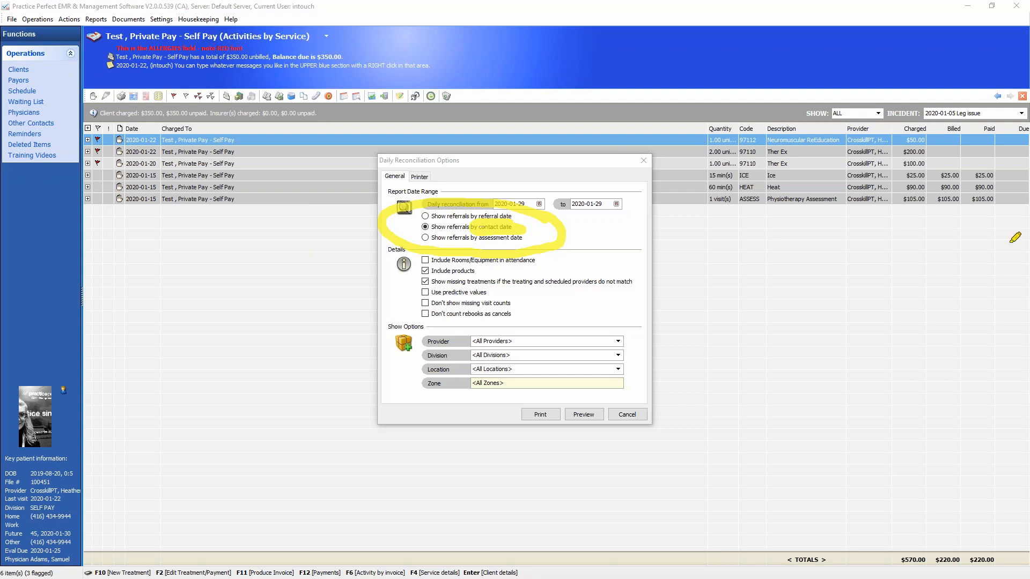
key("Escape")
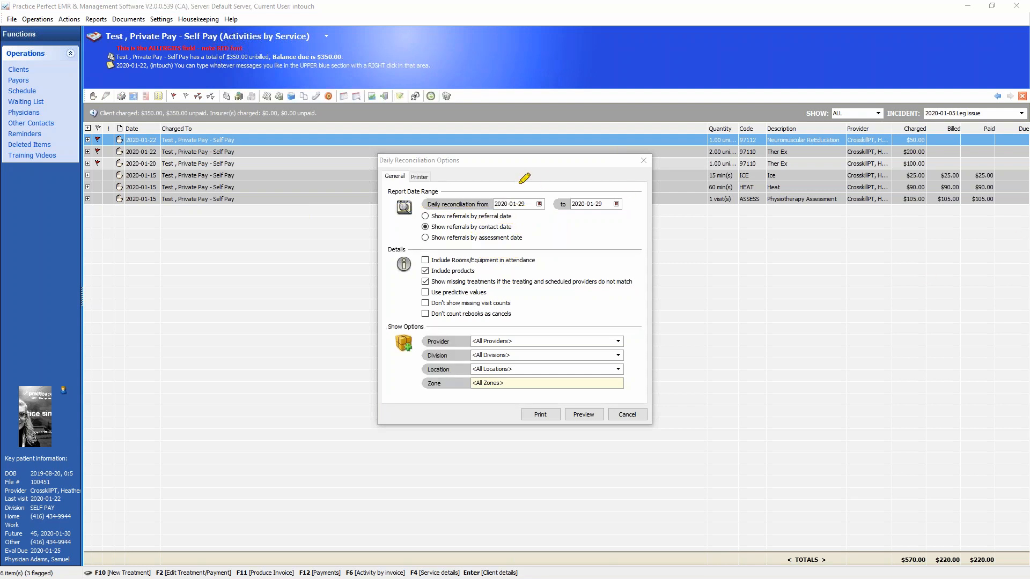
mouse_move(514, 205)
left_mouse_down()
mouse_move(451, 203)
mouse_move(424, 219)
mouse_move(523, 219)
left_mouse_up()
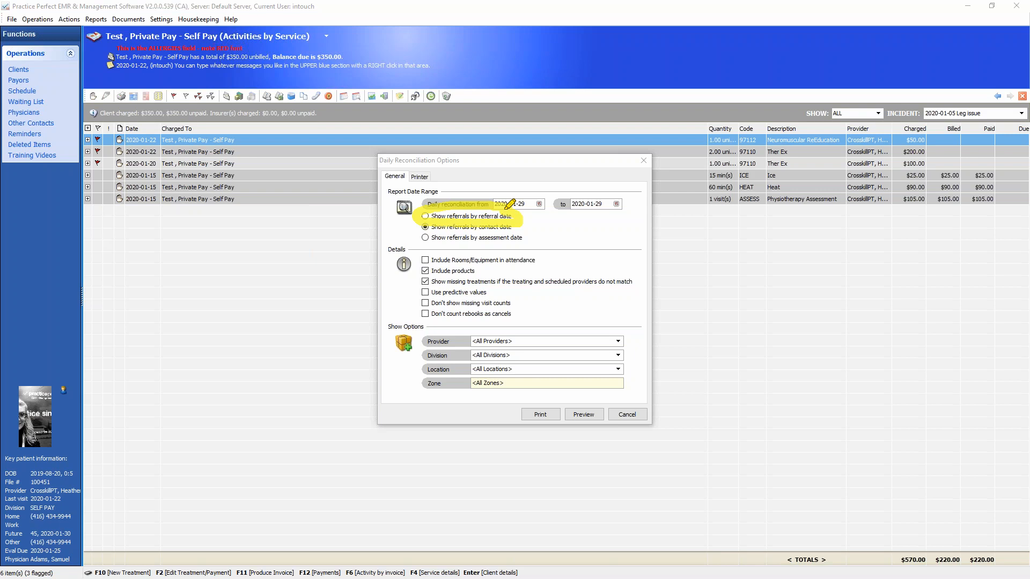
mouse_move(510, 228)
left_mouse_down()
mouse_move(423, 224)
mouse_move(534, 241)
mouse_move(501, 222)
left_mouse_up()
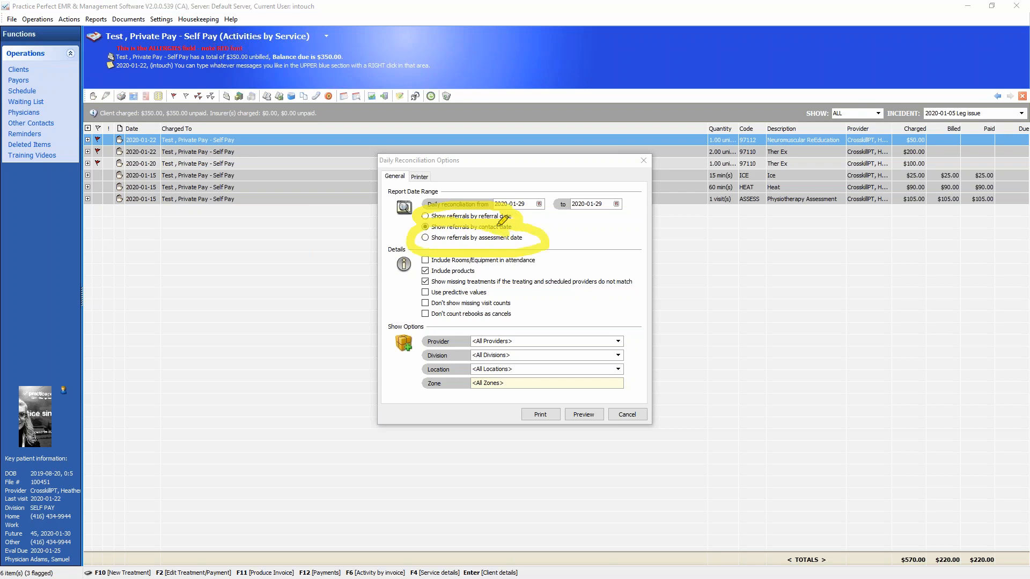
right_click(875, 297)
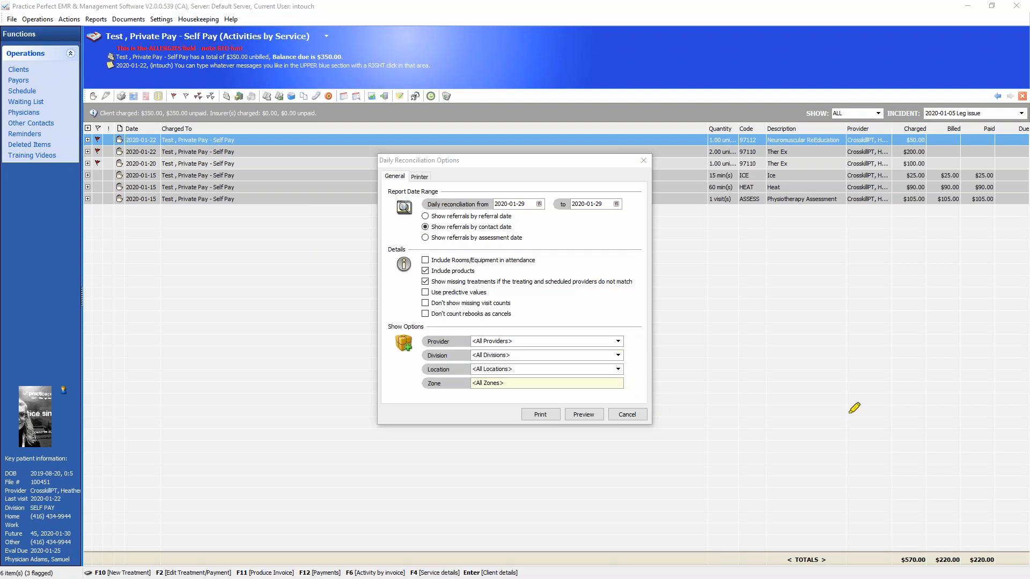
left_click(627, 415)
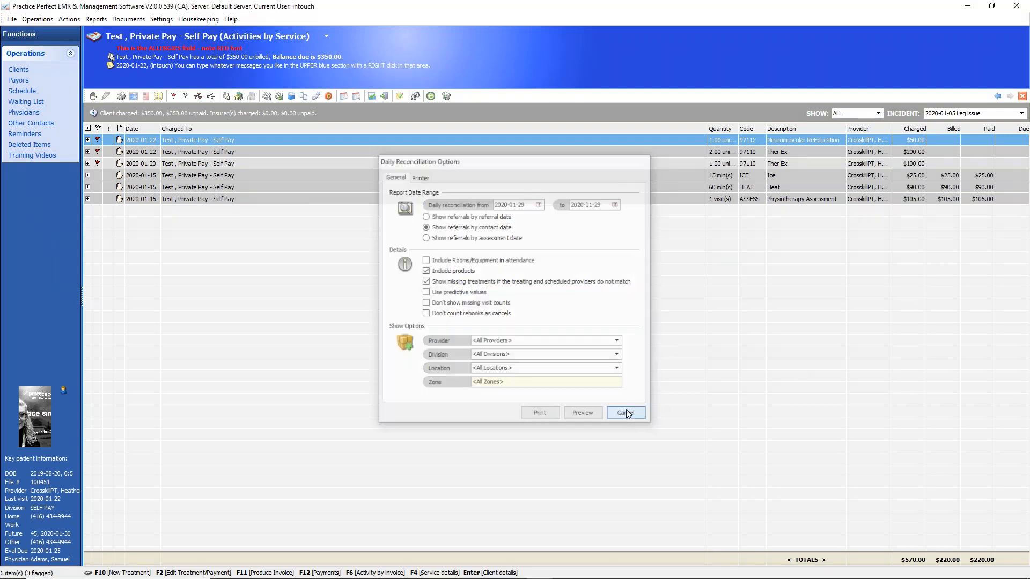
Open the client's details and show the incident information for the Leg issue.
key("Return")
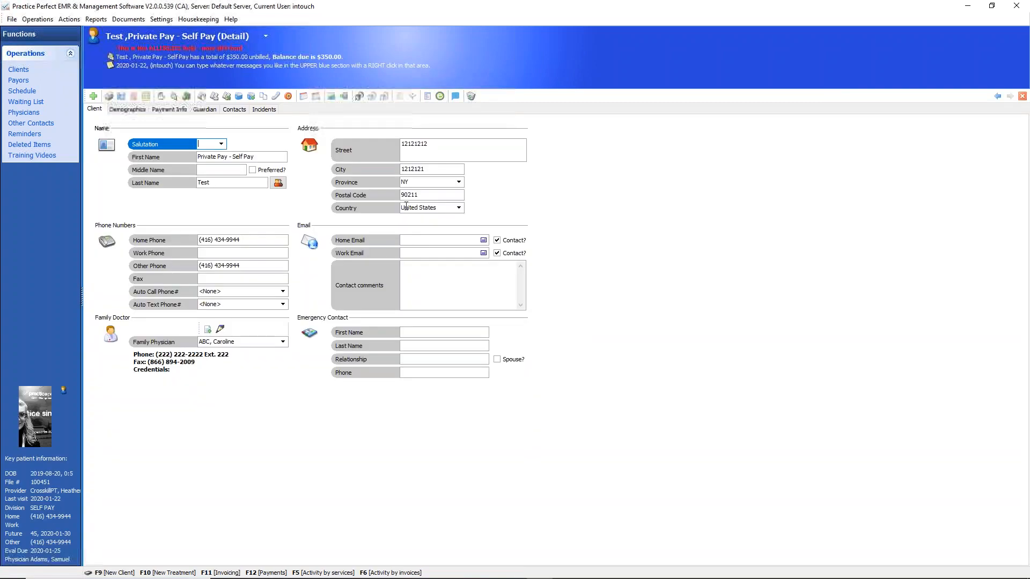
left_click(270, 111)
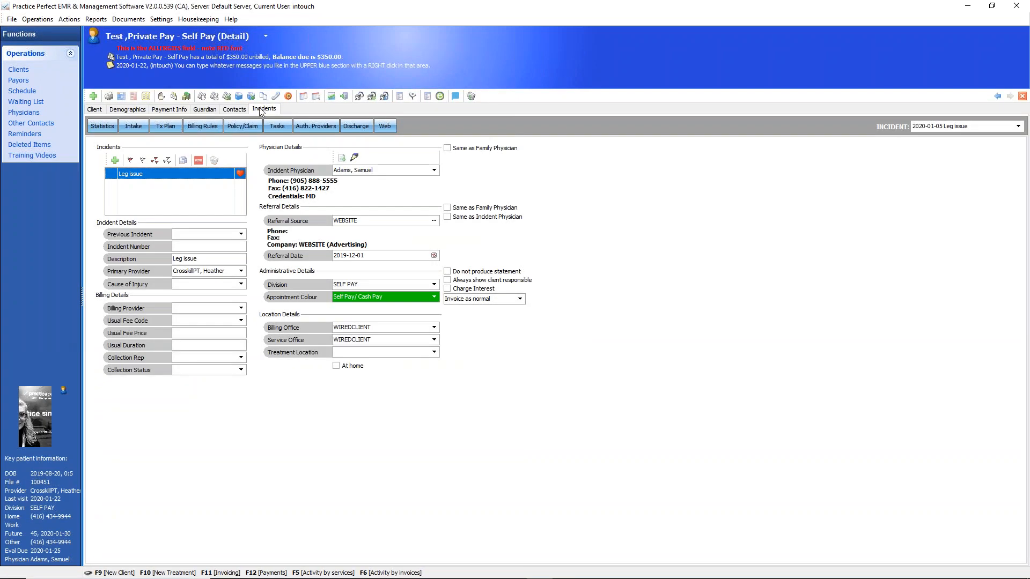
Examine the referral date in the Leg issue incident's referral details.
left_click(977, 335)
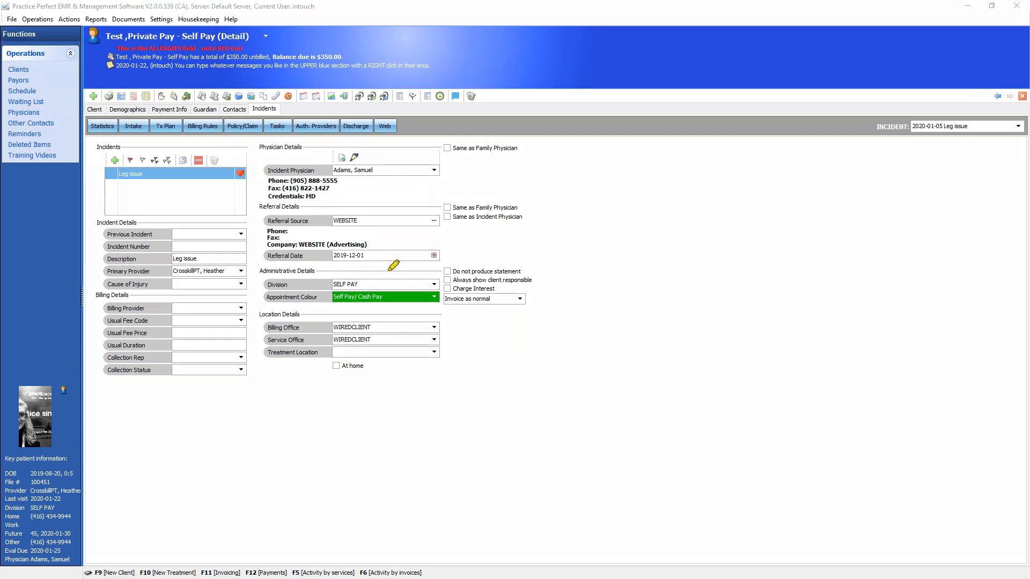
mouse_move(392, 246)
left_mouse_down()
mouse_move(272, 245)
mouse_move(322, 265)
mouse_move(422, 262)
mouse_move(371, 248)
left_mouse_up()
left_click_drag(426, 208, 390, 244)
mouse_move(387, 228)
left_mouse_down()
mouse_move(388, 245)
mouse_move(429, 235)
left_mouse_up()
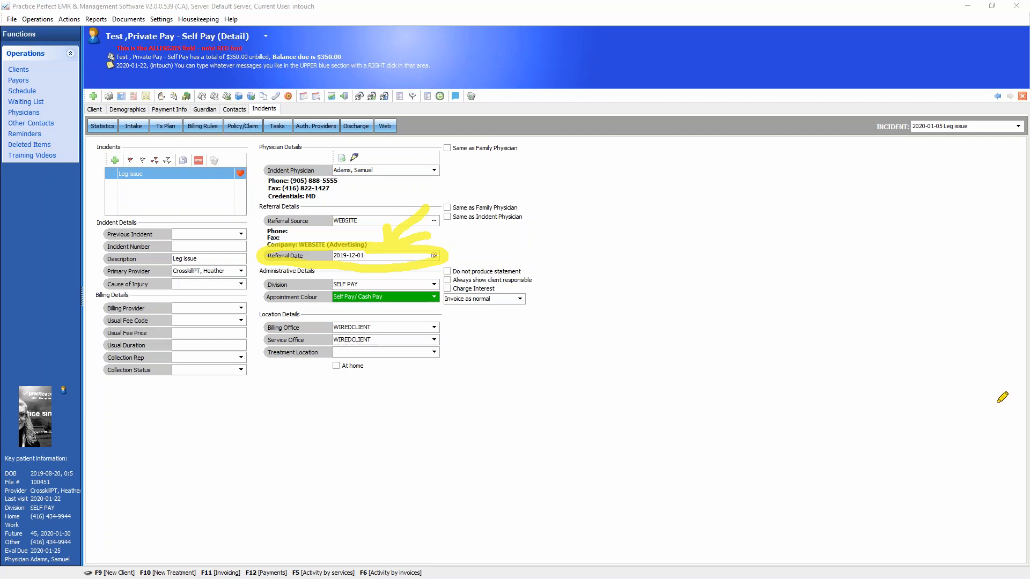
key("Escape")
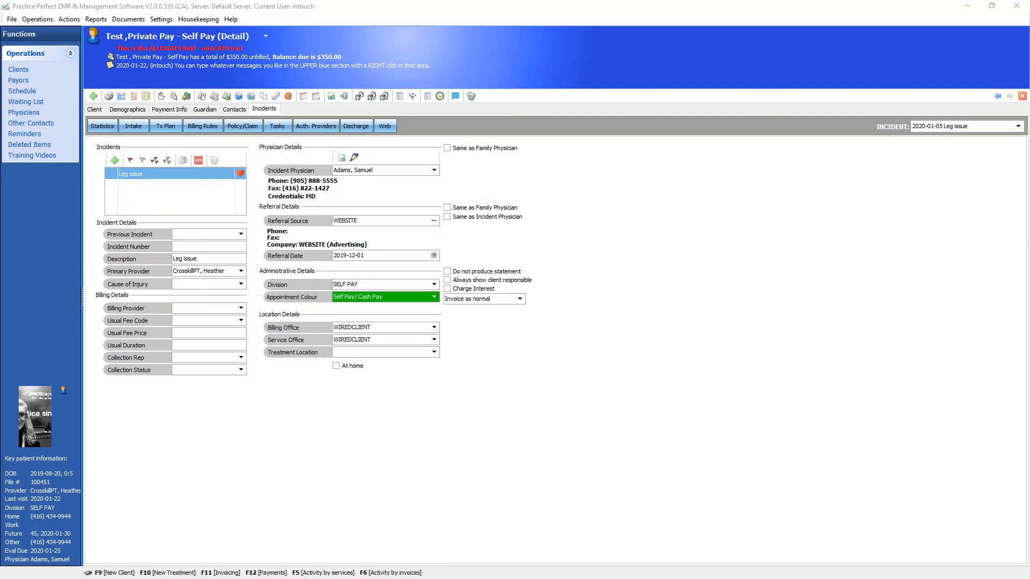
Show the statistics of the Leg issue incident and examine the contact and assessment dates among its key dates.
left_click(101, 127)
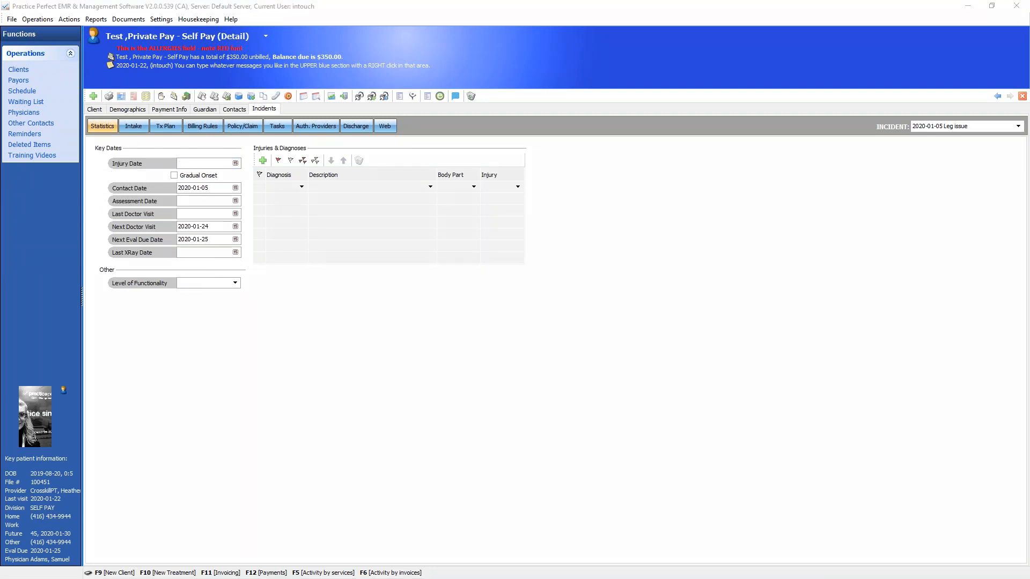
mouse_move(216, 197)
left_mouse_down()
mouse_move(155, 194)
mouse_move(156, 207)
mouse_move(241, 196)
left_mouse_up()
mouse_move(230, 179)
left_mouse_down()
mouse_move(116, 173)
mouse_move(112, 193)
mouse_move(203, 195)
mouse_move(237, 186)
mouse_move(229, 181)
left_mouse_up()
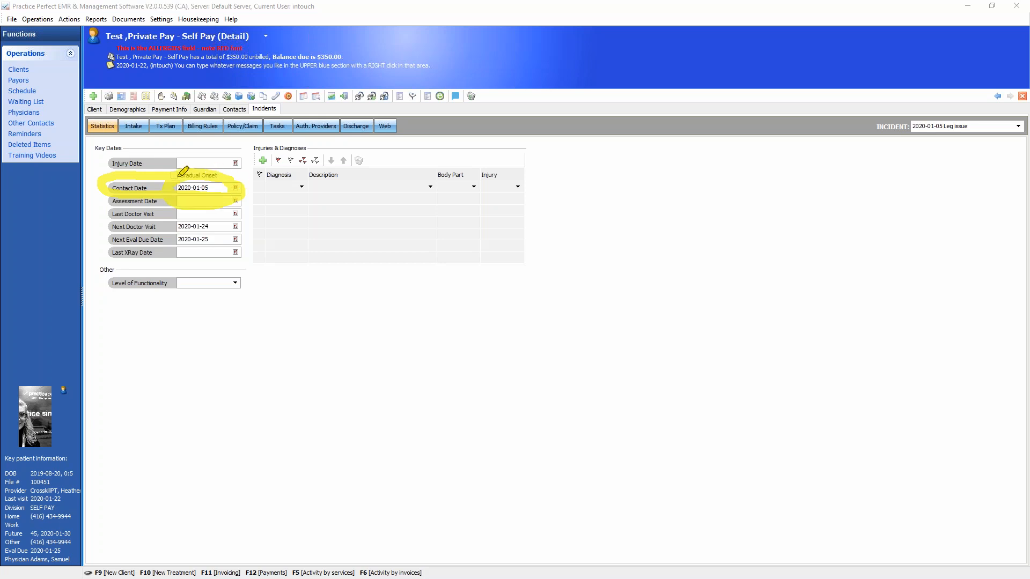
mouse_move(122, 110)
left_mouse_down()
mouse_move(87, 107)
mouse_move(86, 117)
mouse_move(163, 175)
left_mouse_up()
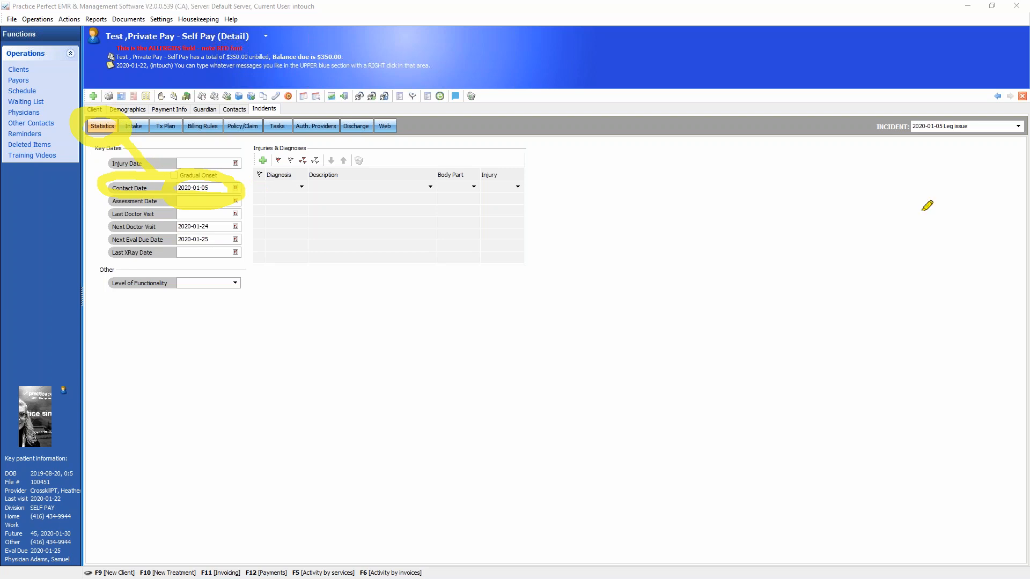
key("Escape")
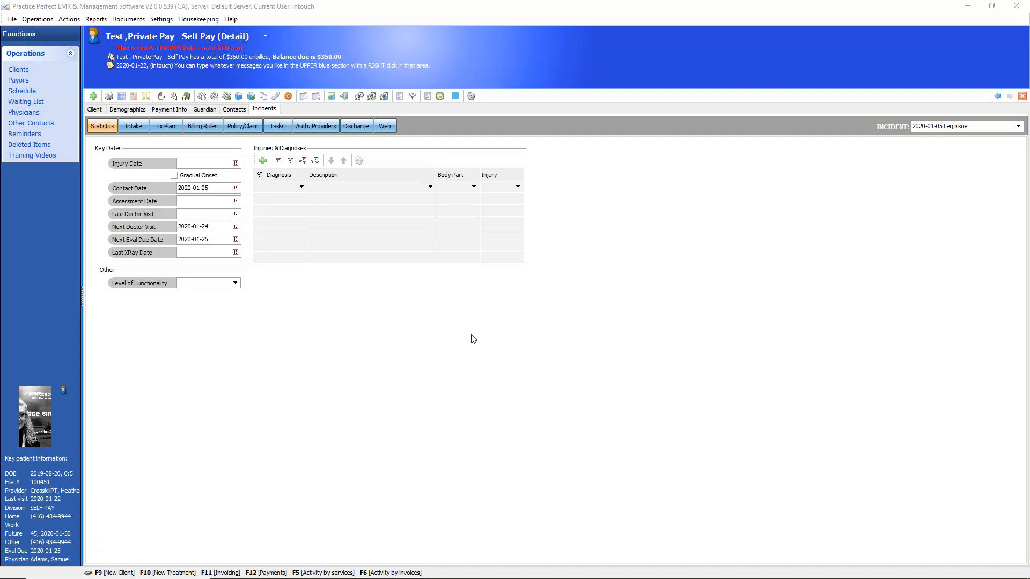
mouse_move(531, 570)
left_click(97, 20)
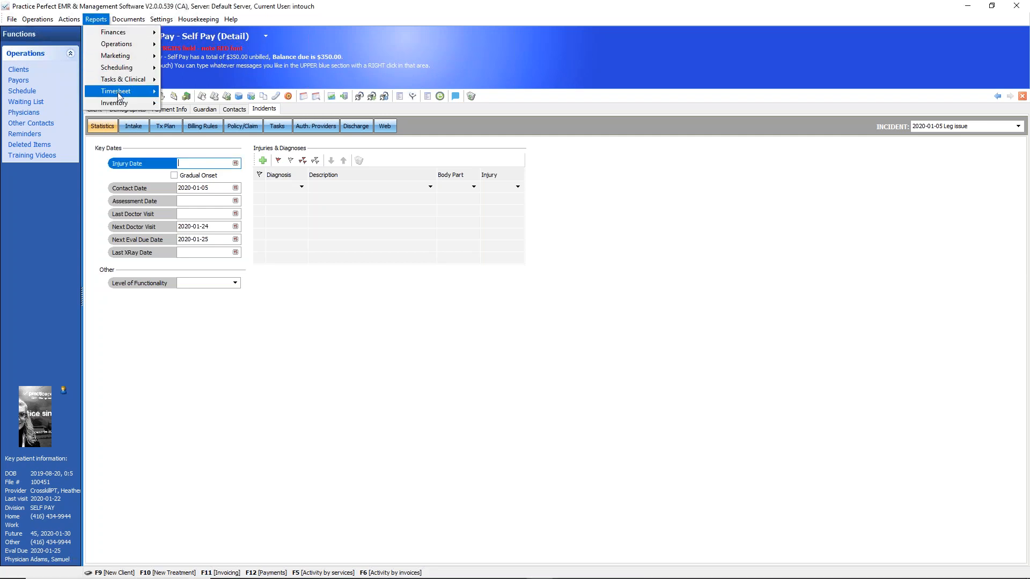
mouse_move(119, 97)
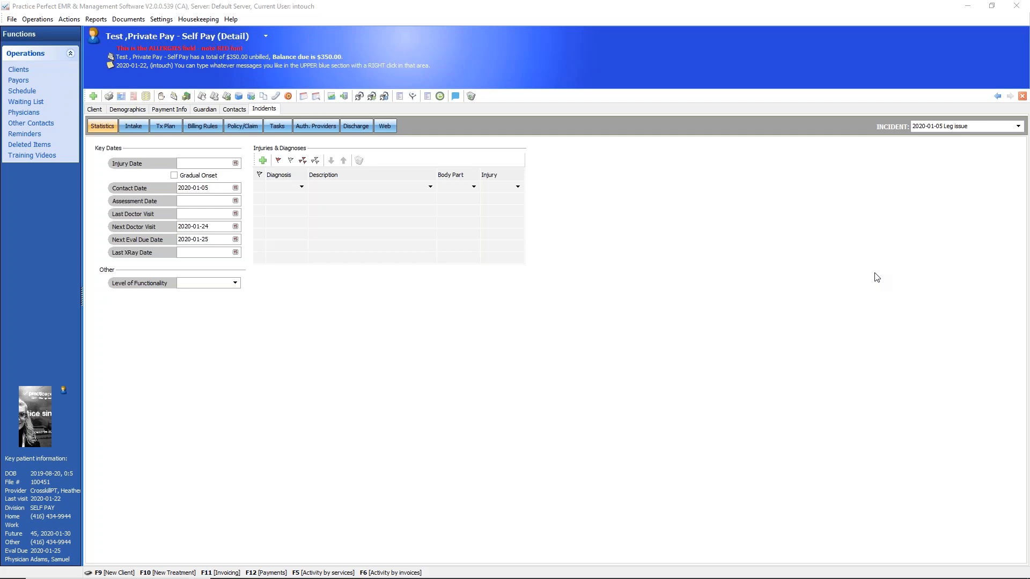
left_click(360, 303)
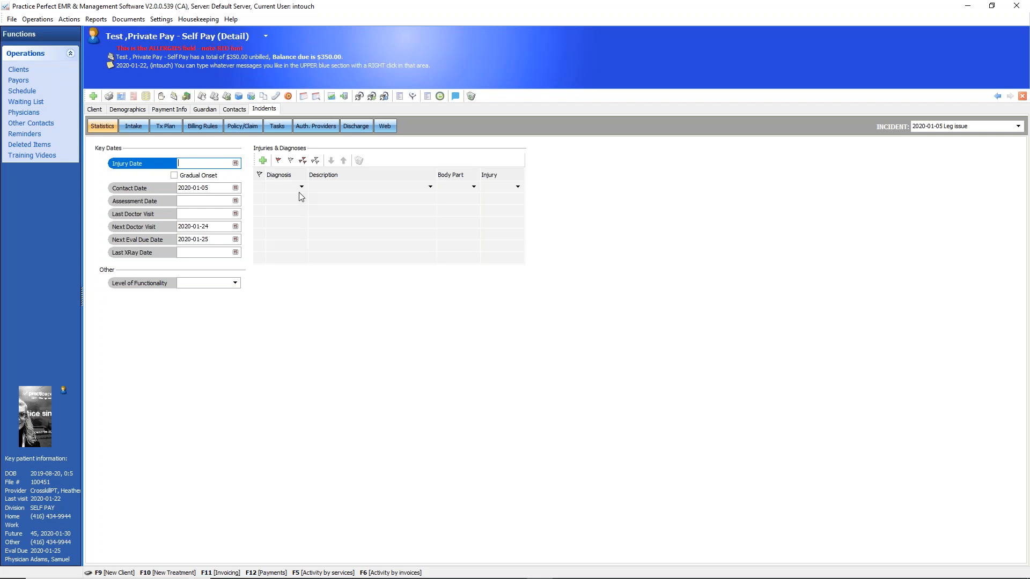
Open the client statement options, examine the contact log settings, and close the options.
left_click(134, 96)
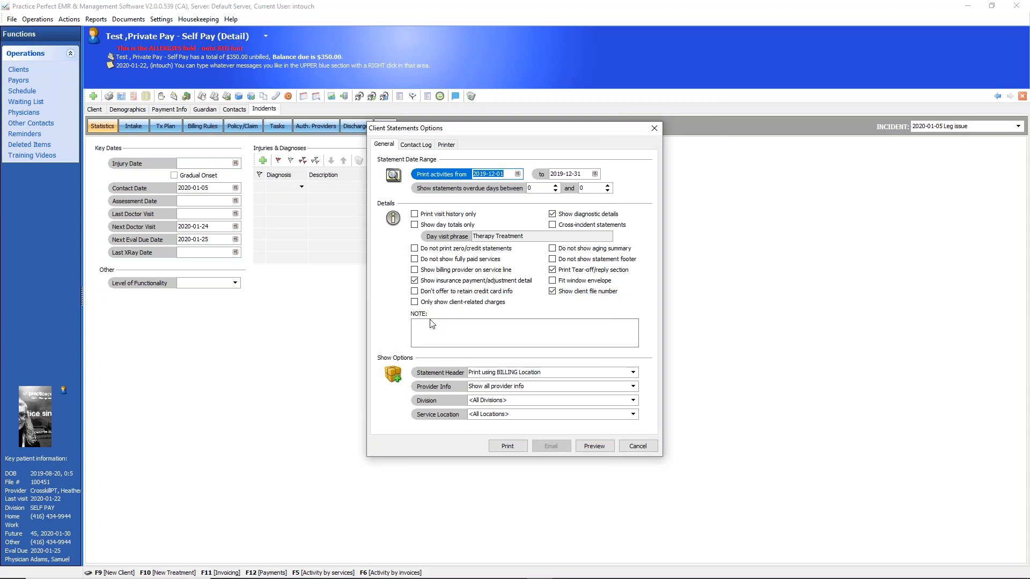
left_click(412, 150)
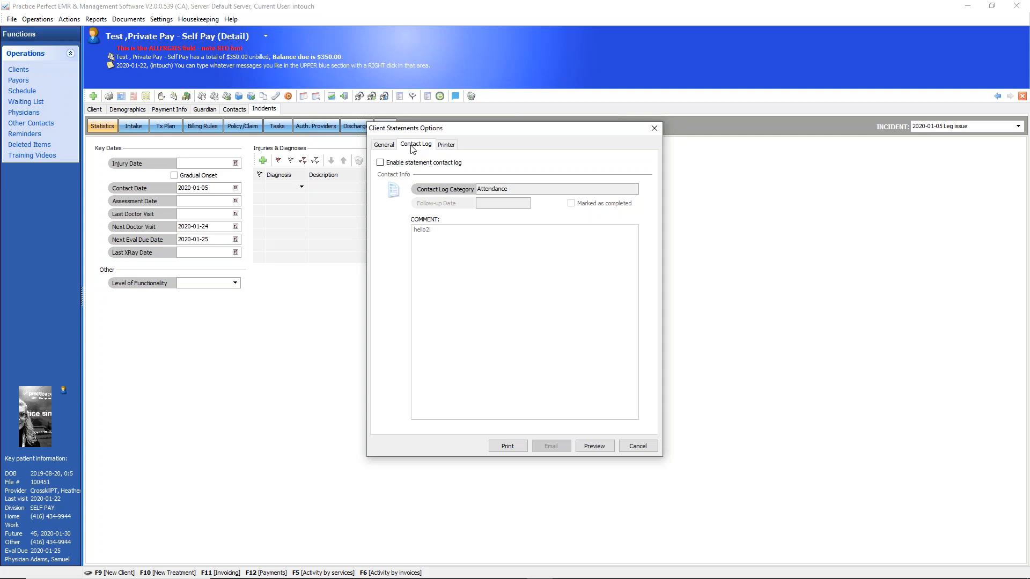
left_click(654, 129)
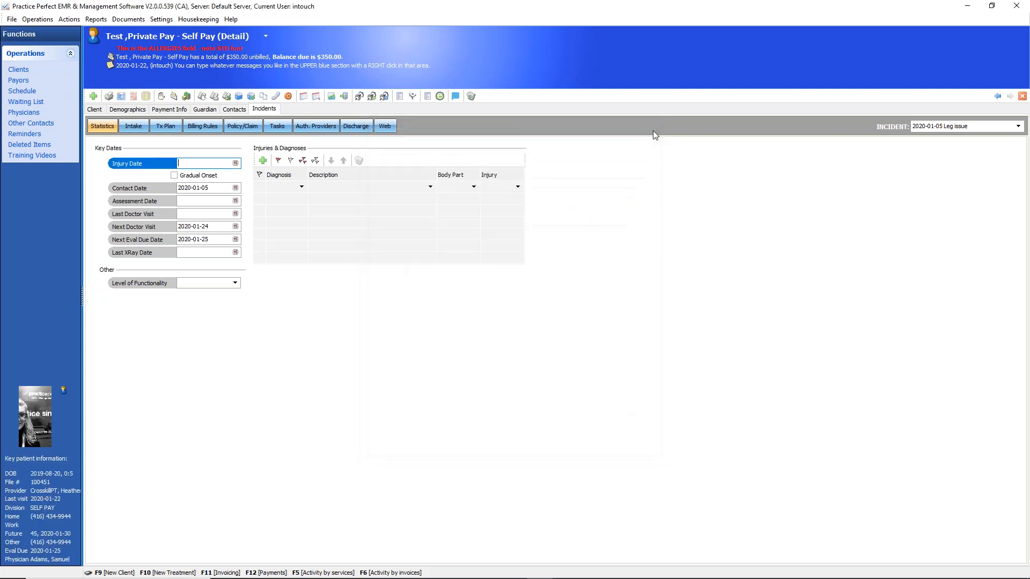
Try enabling the statement contact log with the comment "jgljsdfjgl;jsldfgsdfg" in the client statement options, and close them without producing a statement.
left_click(134, 98)
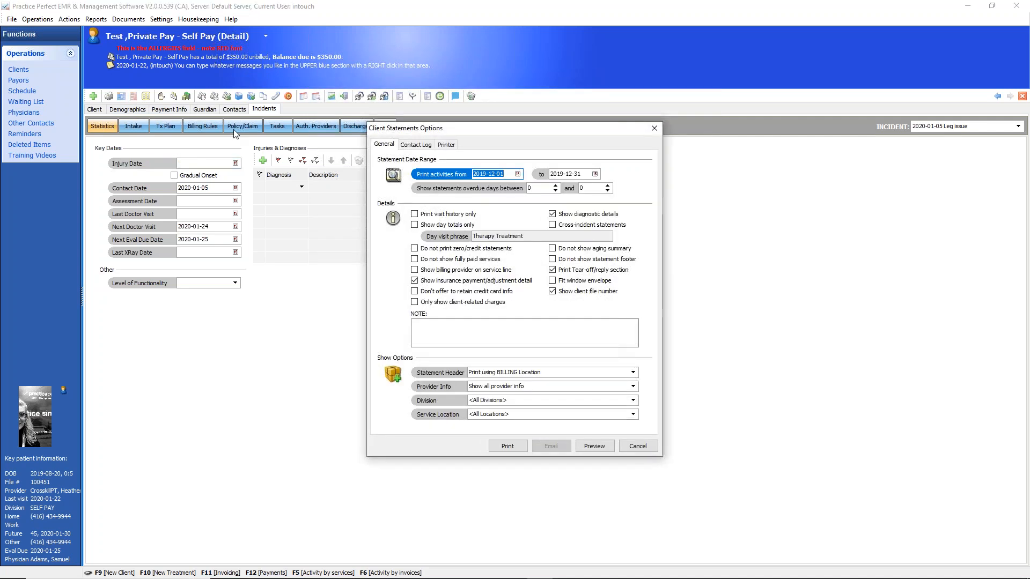
left_click(416, 145)
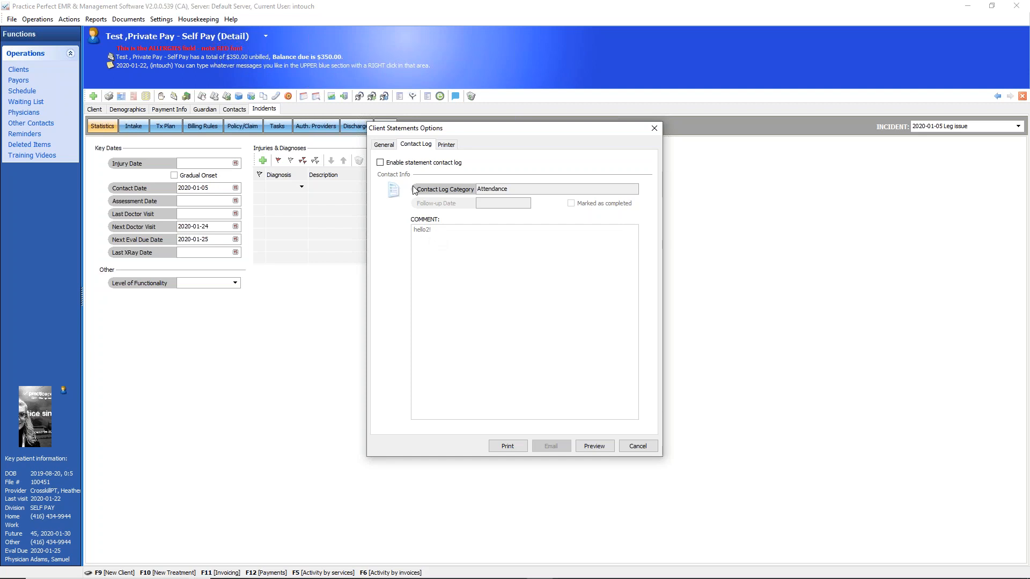
left_click(380, 163)
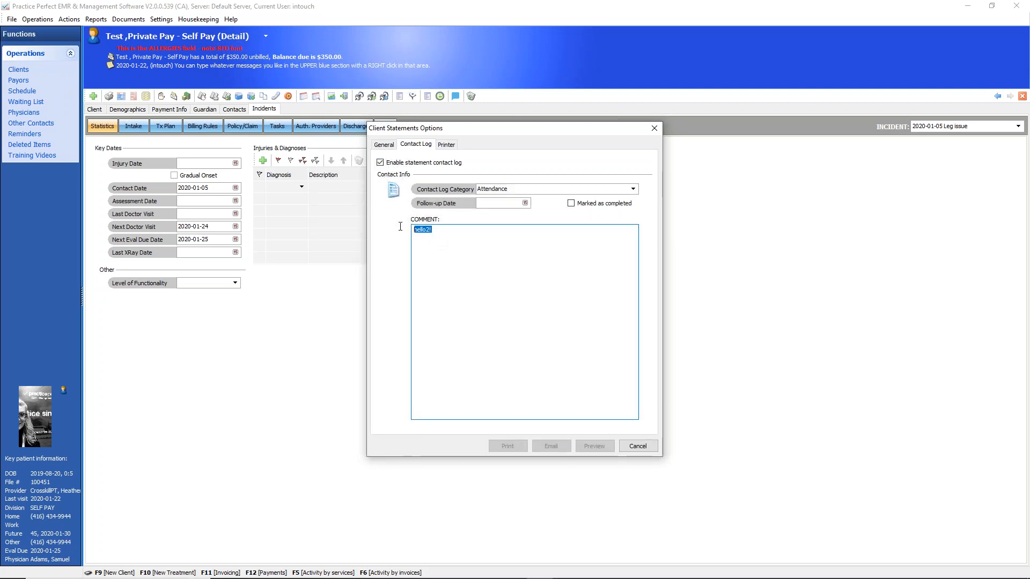
type("jgljsdfjgl;jsldfgsdfg")
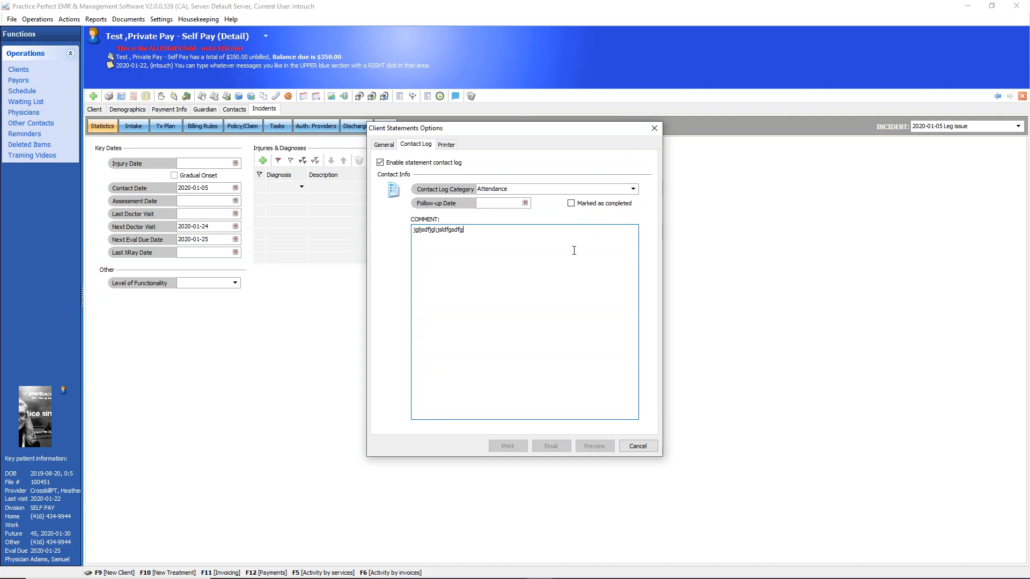
left_click(653, 132)
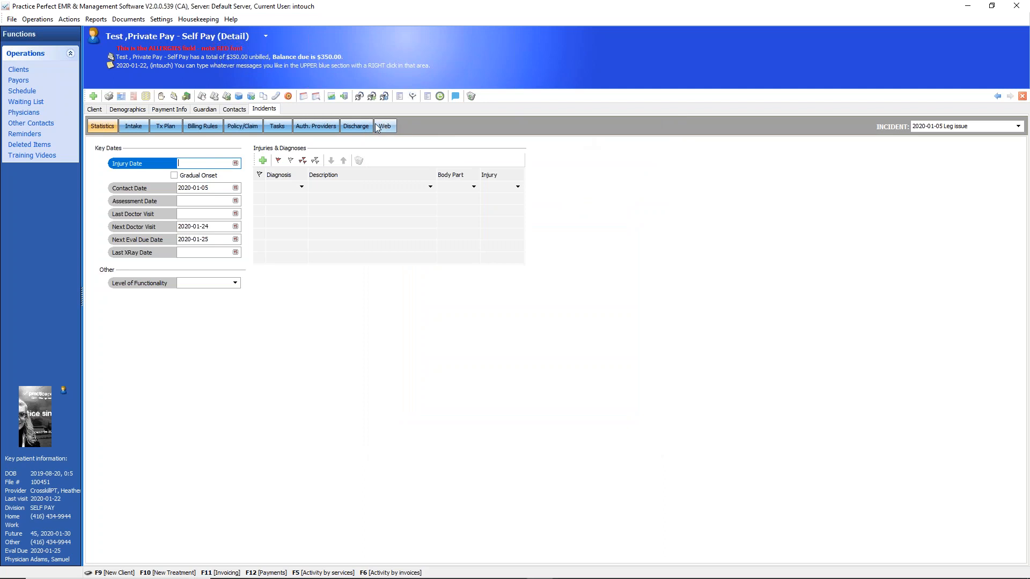
Open the client's contact logs, try the Statement Sent category as a filter, and check the categories of the listed entries.
left_click(276, 97)
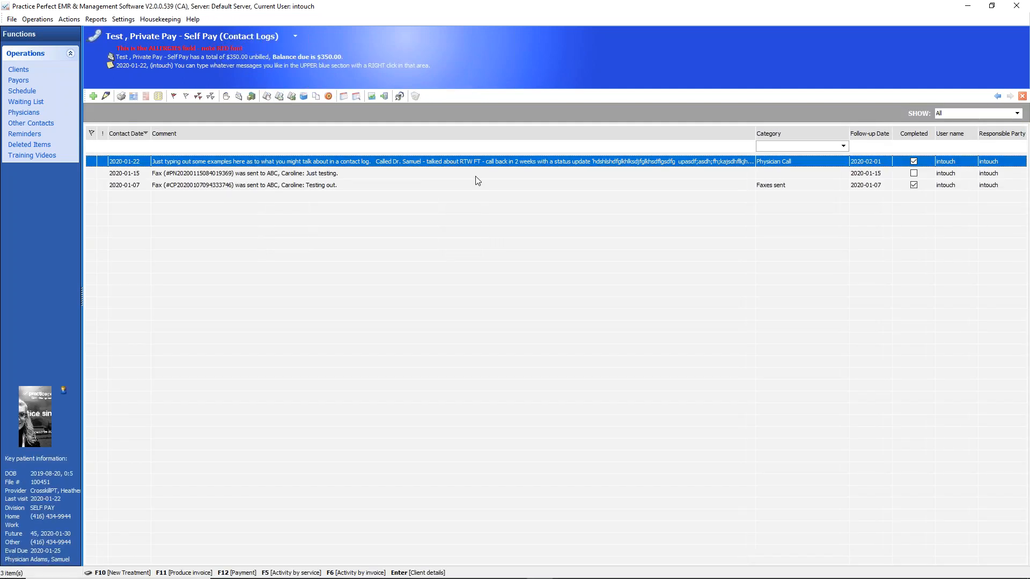
left_click(843, 146)
scroll(837, 193, "down", 5)
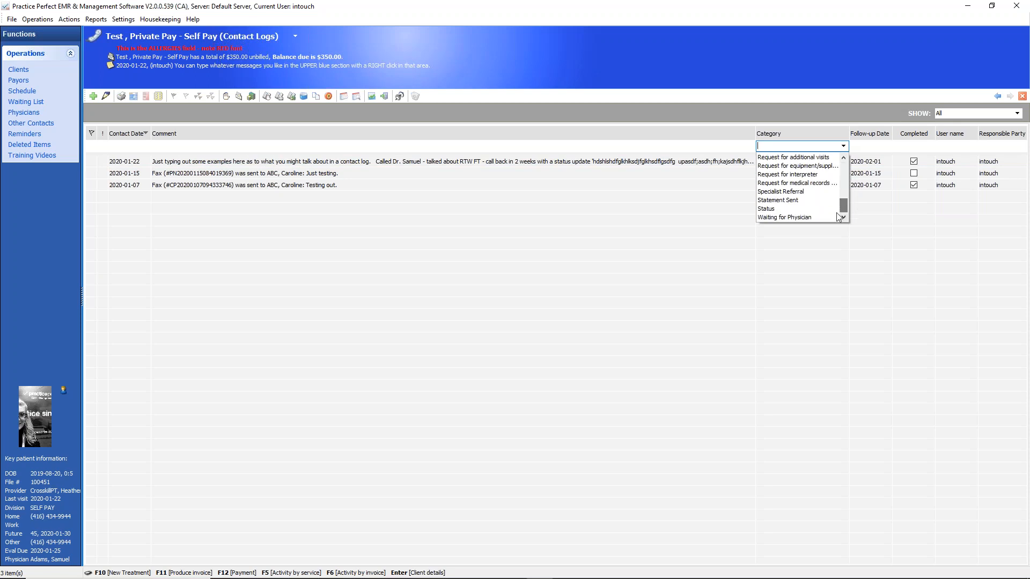
left_click(782, 200)
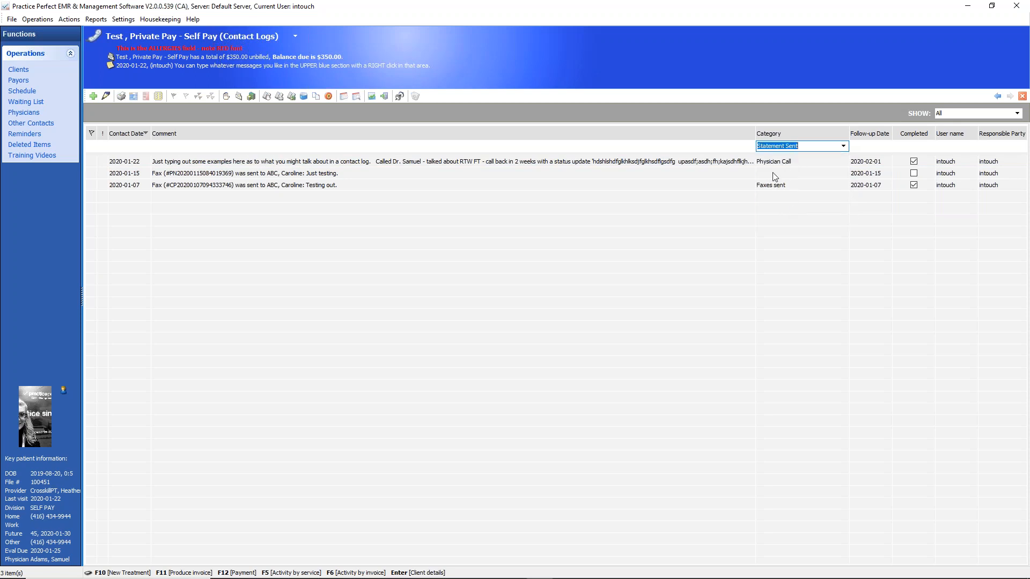
left_click(771, 189)
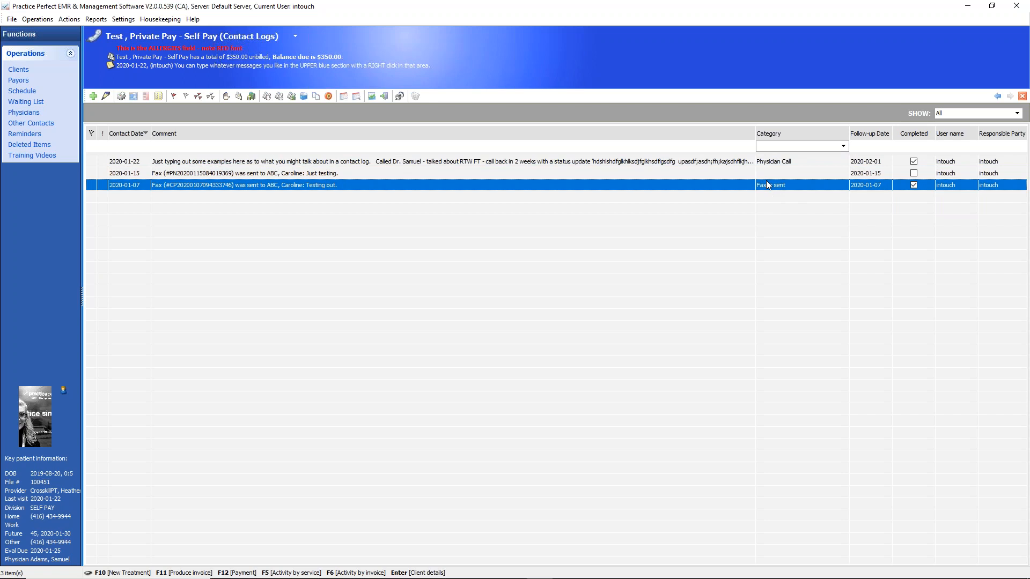
left_click(765, 173)
left_click(764, 162)
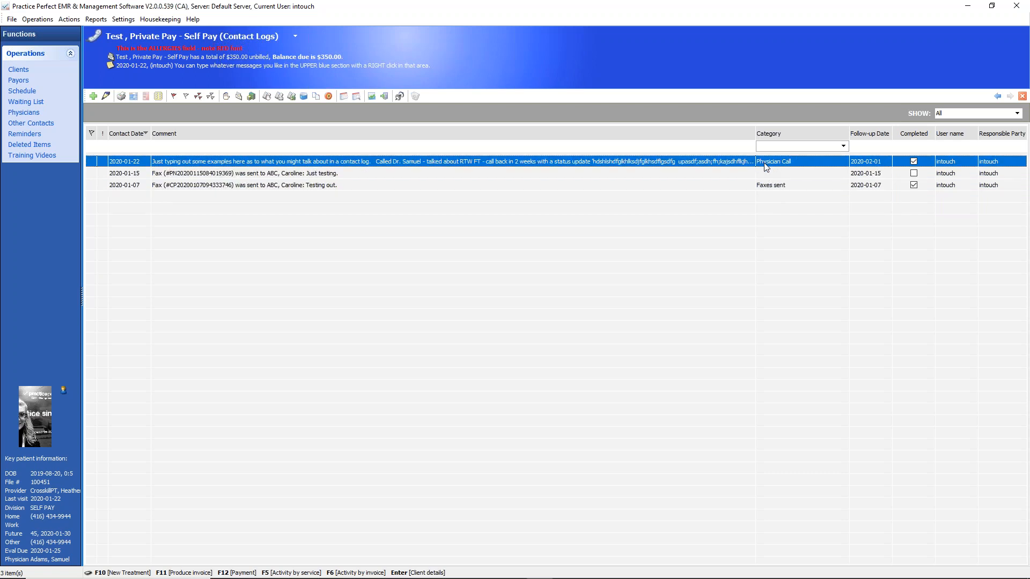
Review the statement contact log category and comment settings from the contact logs view, and cancel the statement.
left_click(146, 95)
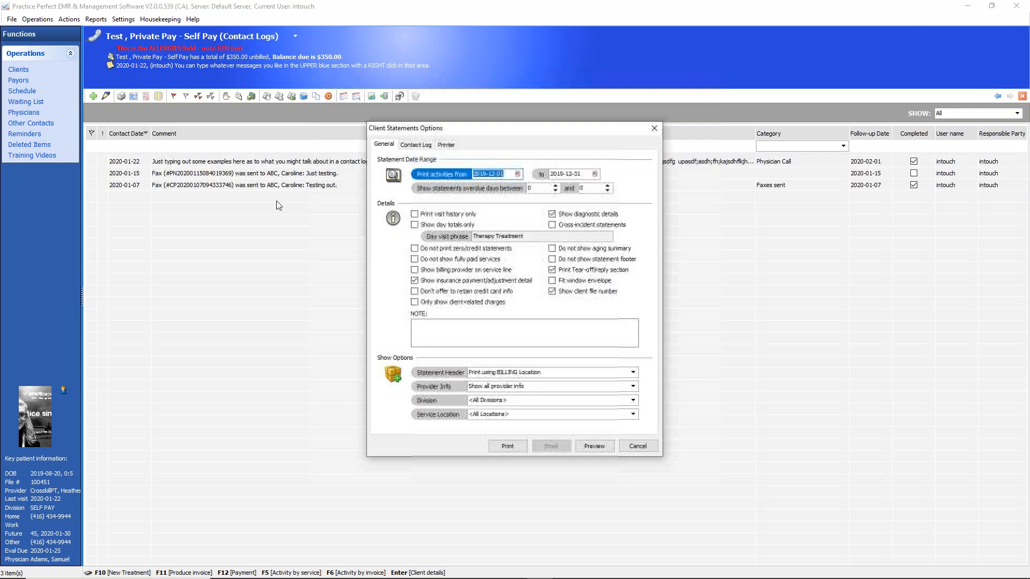
left_click(414, 145)
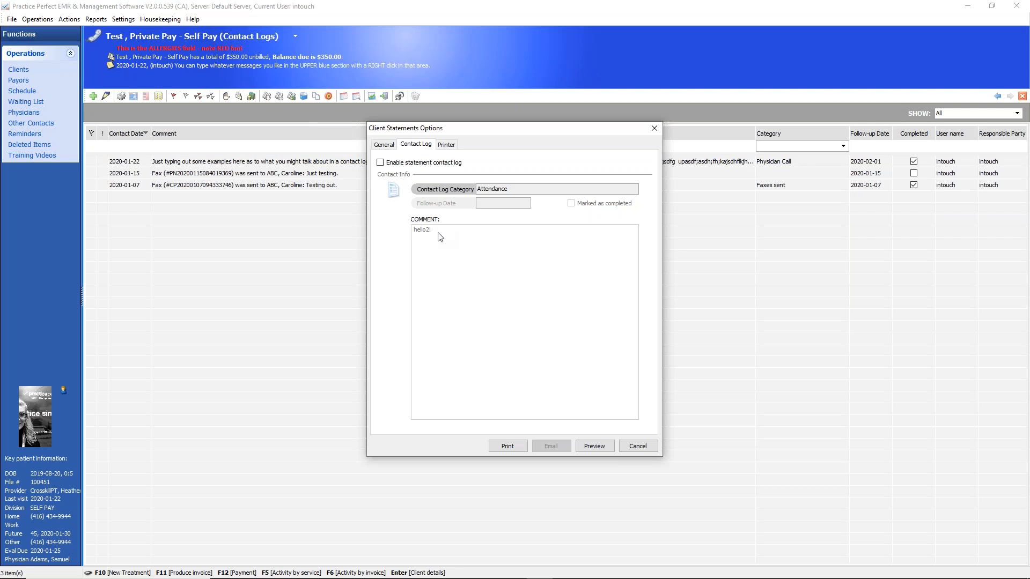
left_click(650, 447)
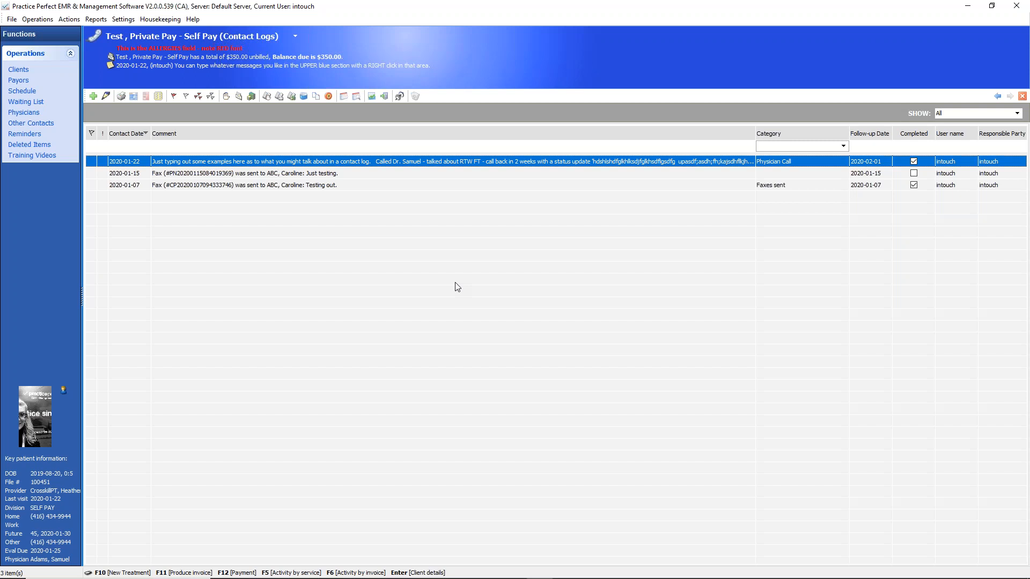
Open the program's About information, review the version, learning center and support contact details, and close it.
left_click(194, 19)
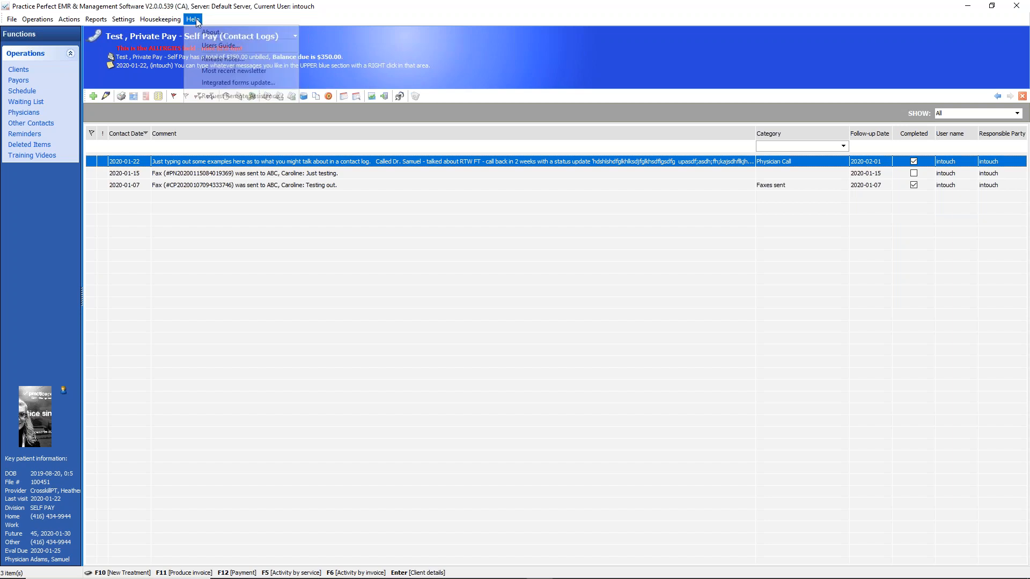
left_click(194, 20)
left_click(194, 19)
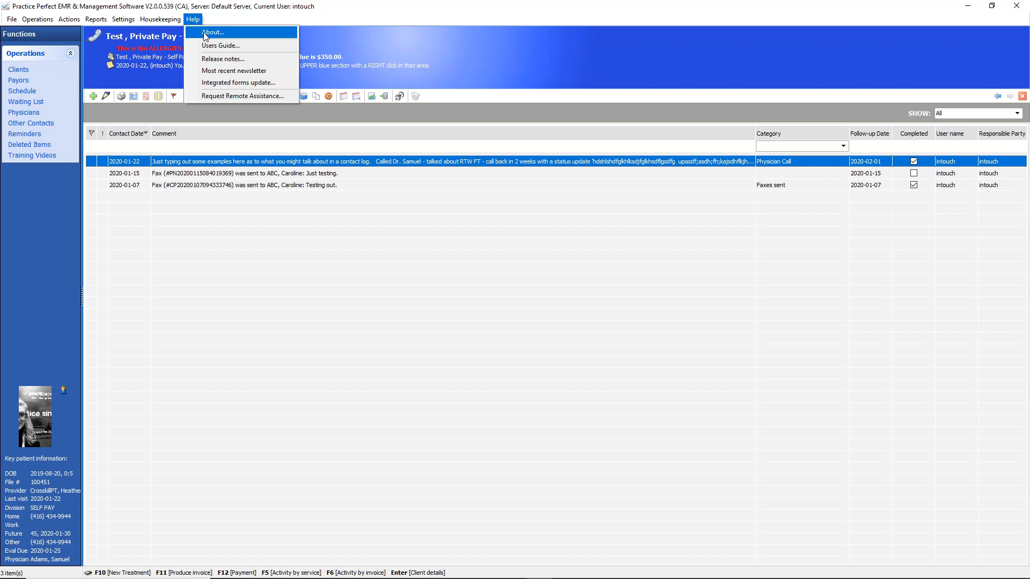
left_click(205, 33)
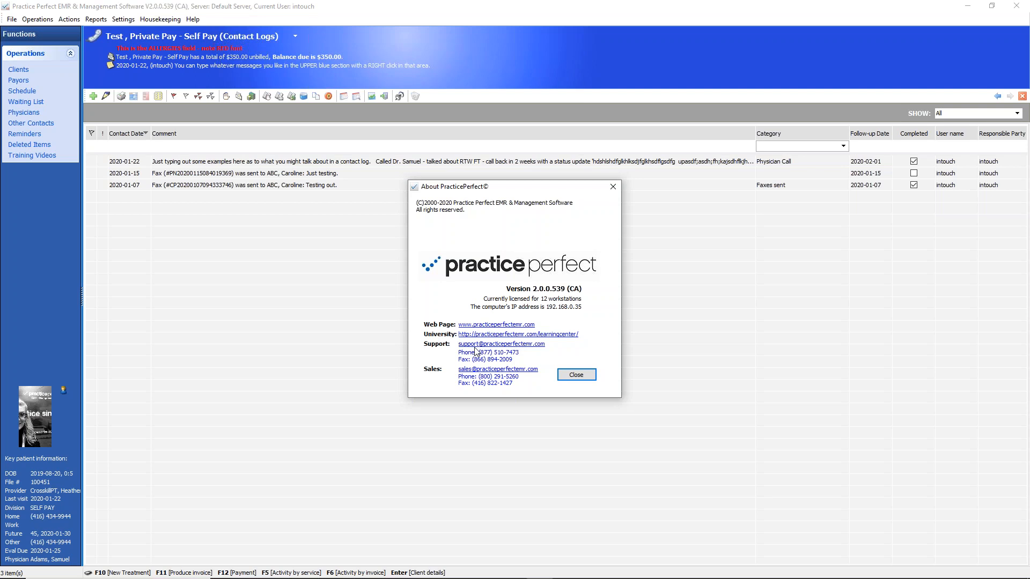
left_click(593, 374)
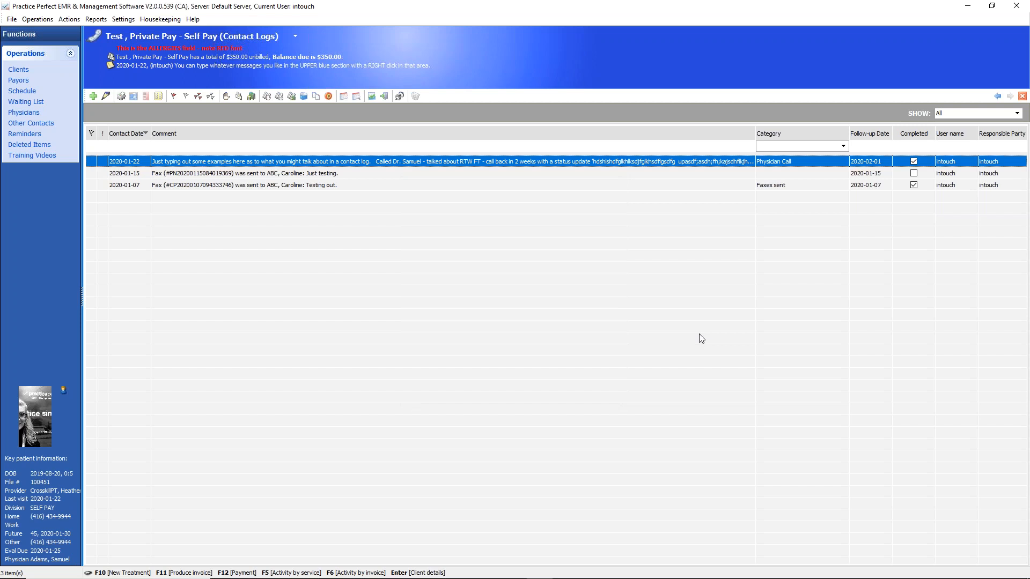